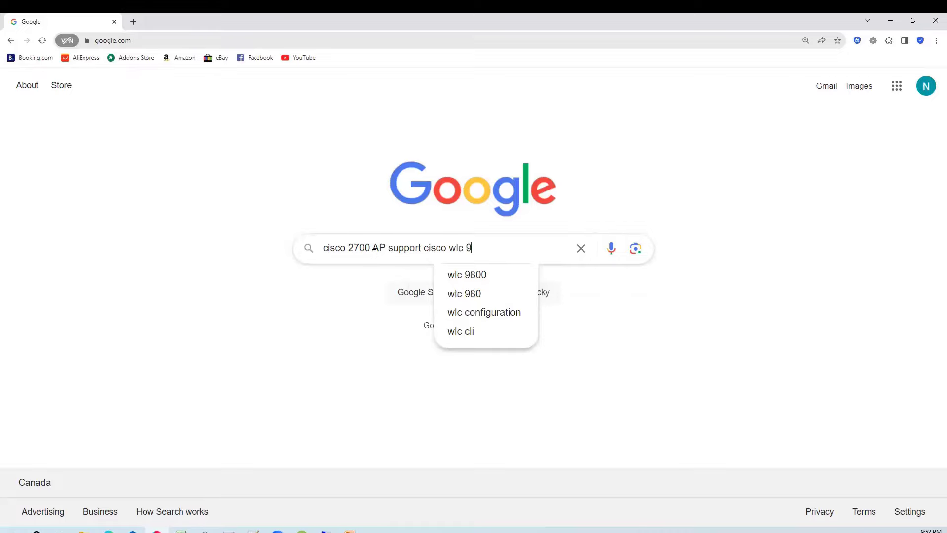
Search Google for "cisco 2700 AP support cisco wlc 9800" and skim the results
key("Return")
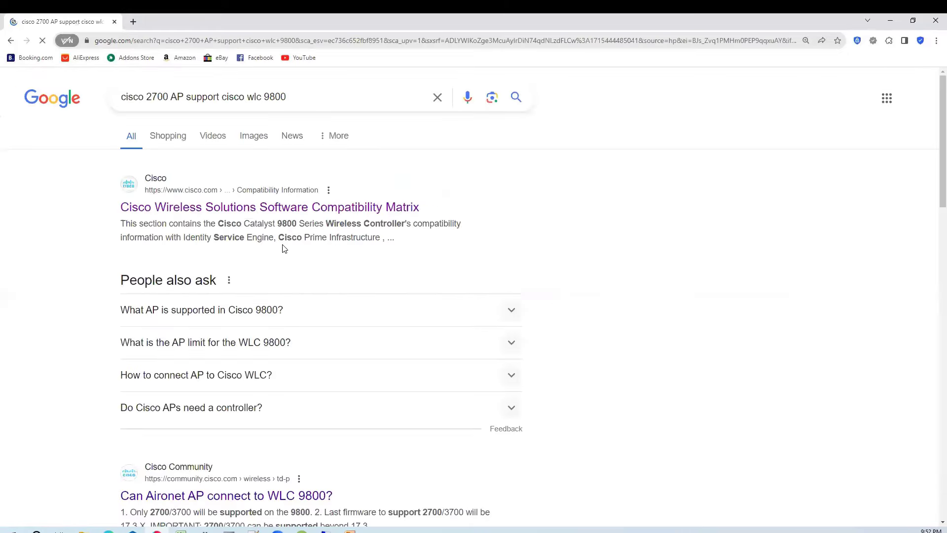
scroll(277, 265, "down", 5)
scroll(278, 266, "down", 4)
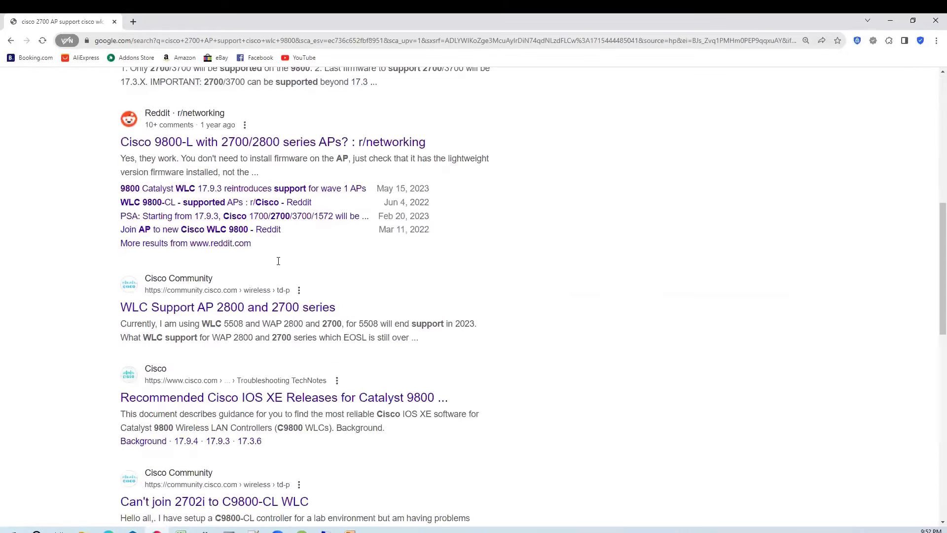
scroll(279, 265, "down", 3)
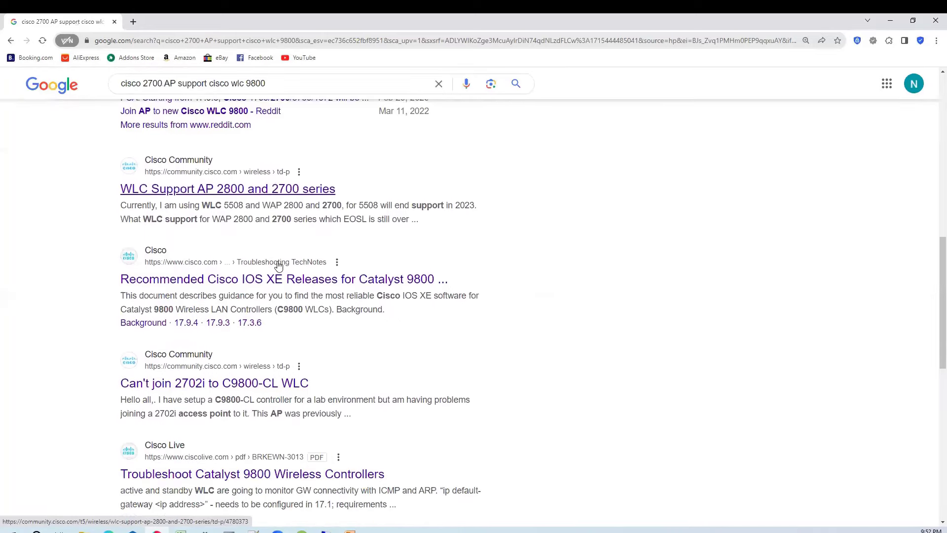
scroll(278, 263, "up", 8)
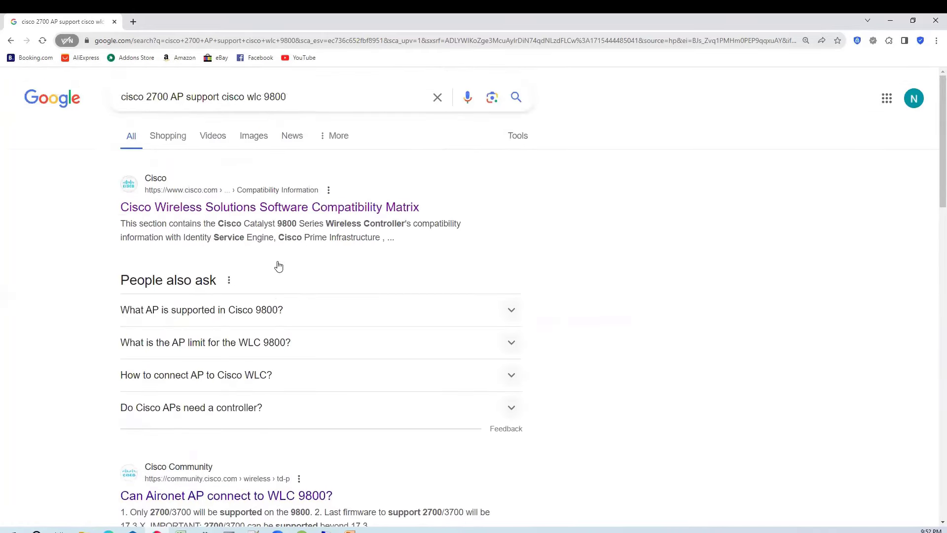
Open the Cisco Wireless Solutions Software Compatibility Matrix result in a new tab and switch to it
right_click(261, 216)
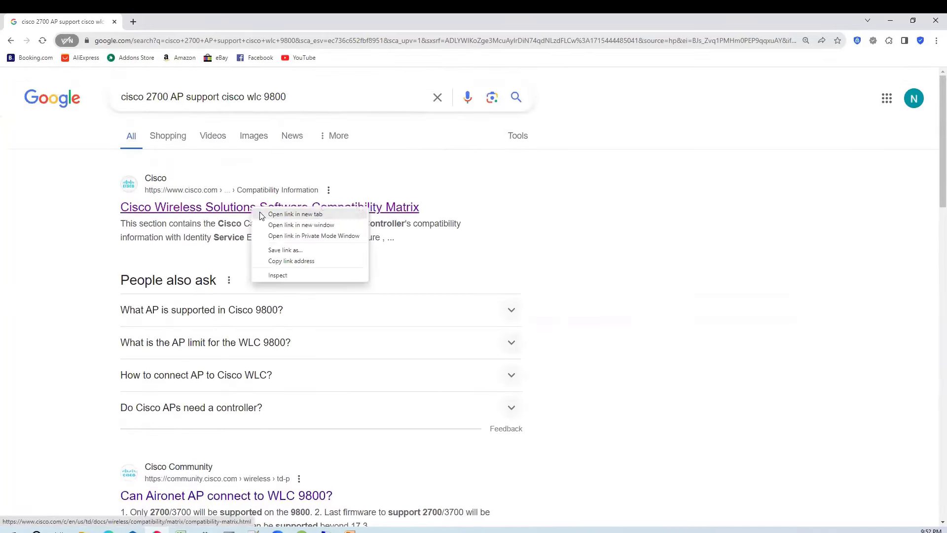
left_click(302, 214)
left_click(185, 24)
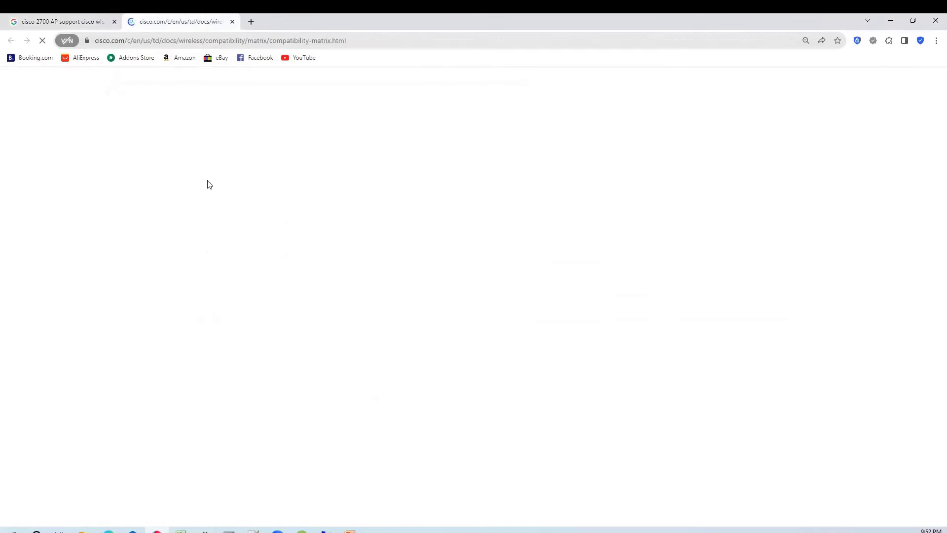
Find Table 4, Cisco Catalyst 9800 Wireless Controller and Supported Access Points, in the compatibility matrix
scroll(243, 218, "down", 10)
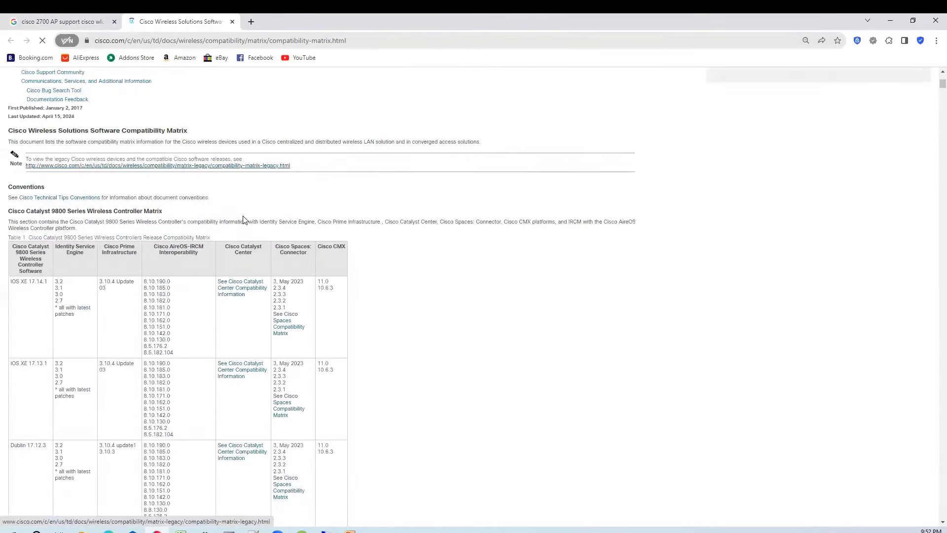
scroll(232, 239, "down", 20)
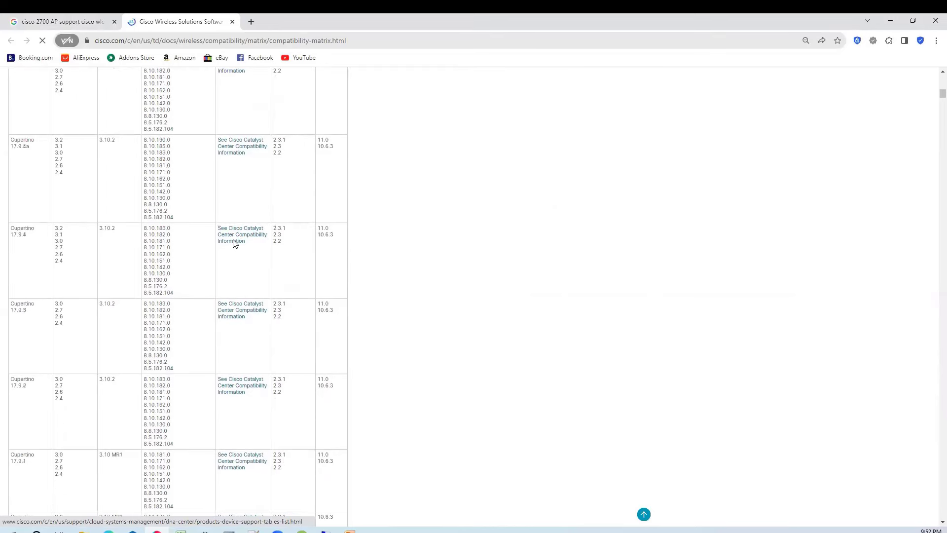
left_click_drag(151, 251, 151, 263)
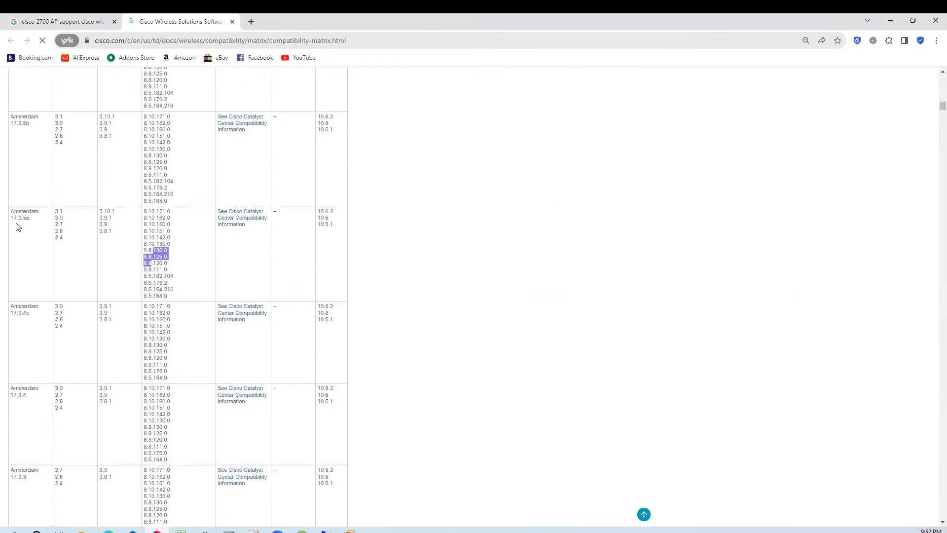
scroll(44, 246, "down", 15)
scroll(44, 250, "down", 20)
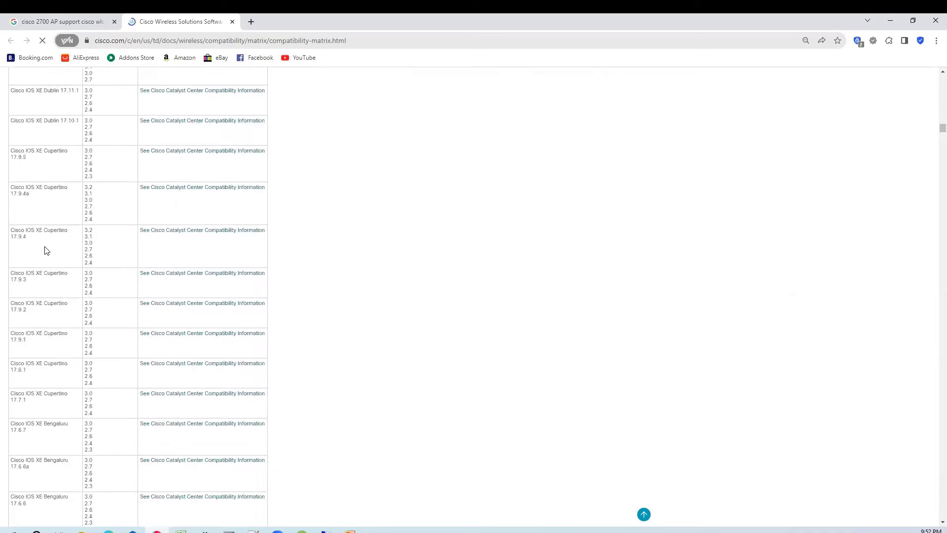
scroll(45, 250, "down", 15)
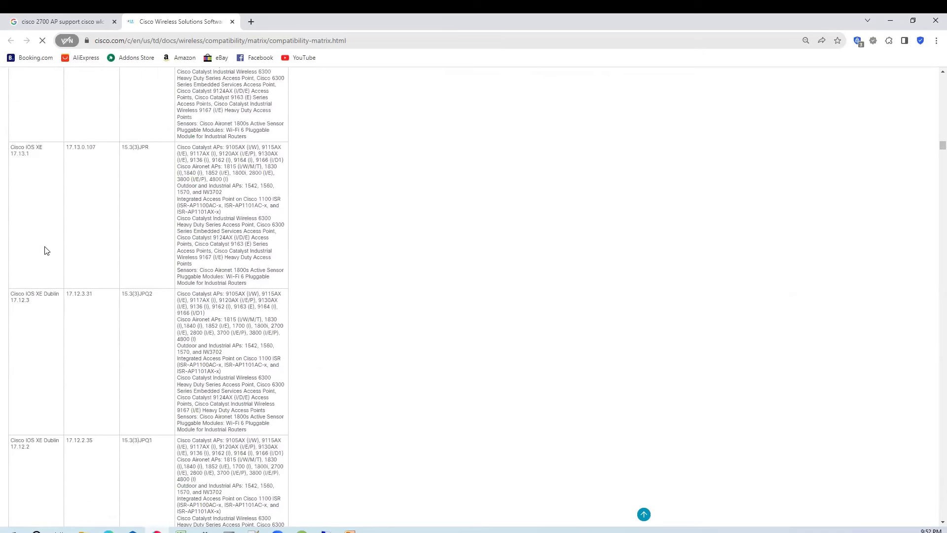
scroll(47, 250, "up", 3)
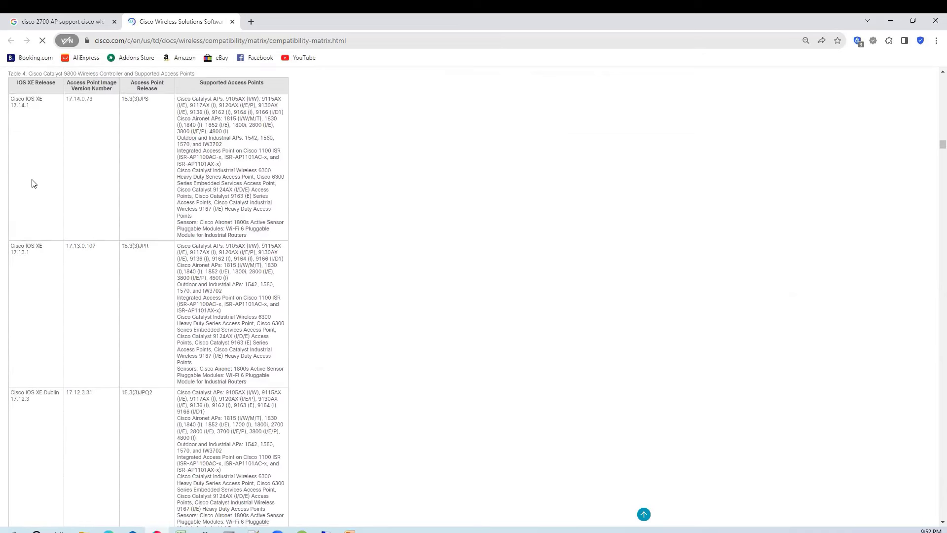
Highlight the supported Catalyst and Aironet access points listed for Cisco IOS XE 17.14.1
left_click_drag(34, 110, 10, 107)
left_click_drag(181, 99, 281, 111)
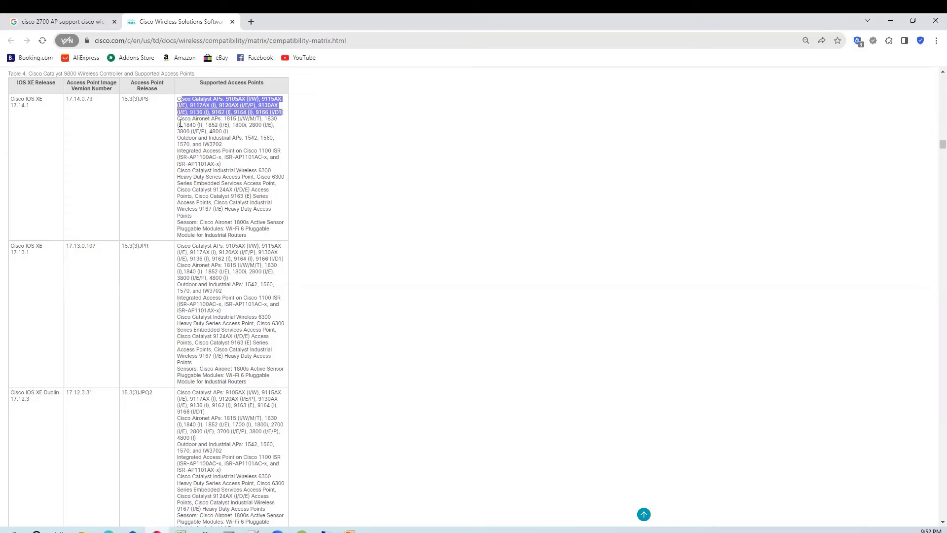
left_click_drag(177, 119, 230, 134)
left_click(208, 125)
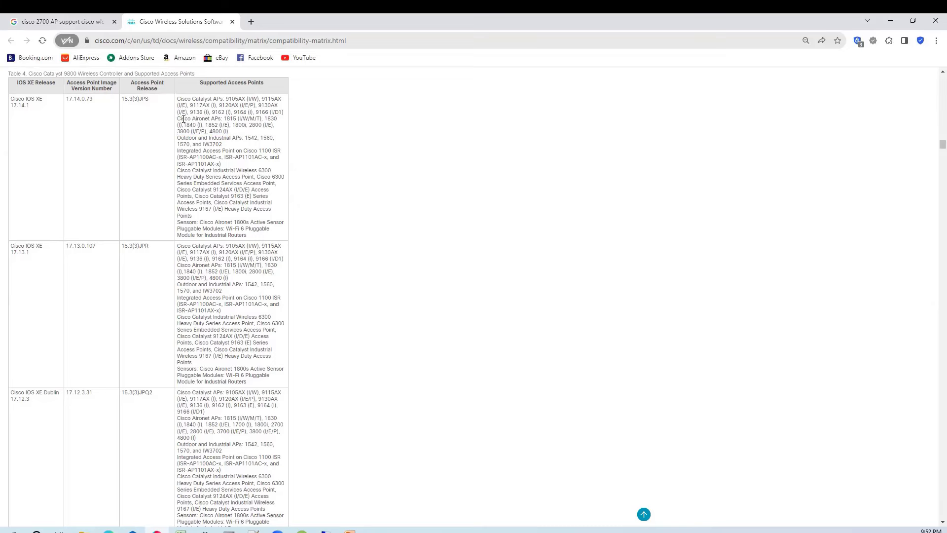
left_click_drag(177, 119, 230, 128)
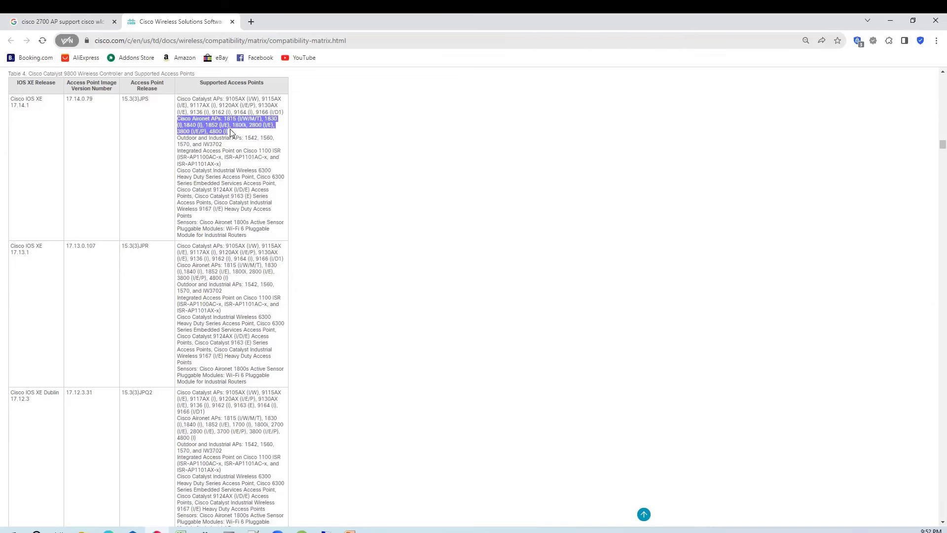
left_click_drag(180, 99, 281, 112)
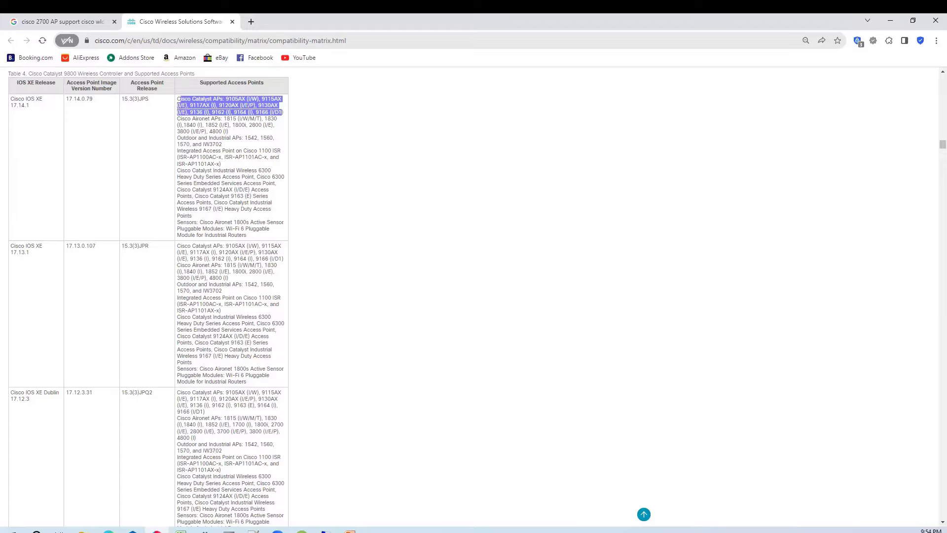
Check the Cisco IOS XE Cupertino 17.9.4 row for Aironet 2700 support, and enlarge the page for easier reading
scroll(190, 259, "down", 2)
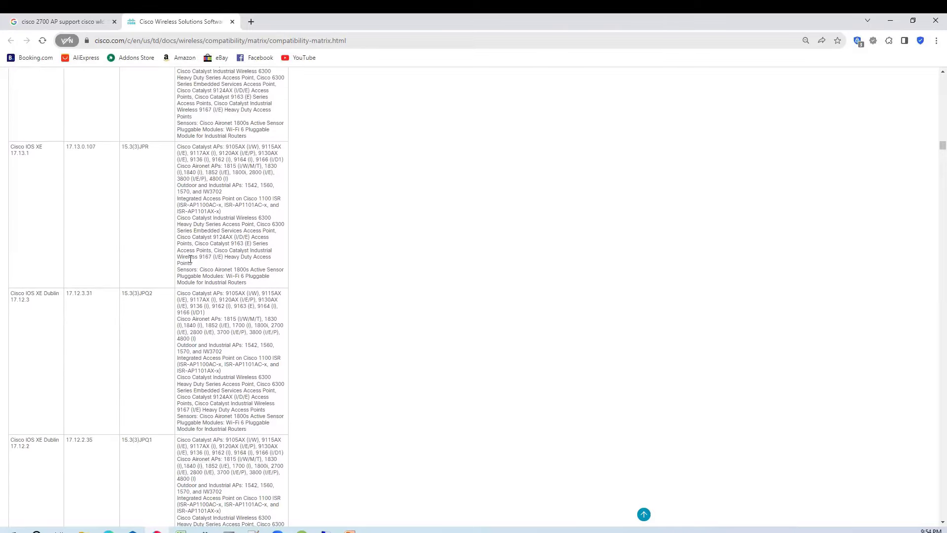
scroll(190, 259, "down", 10)
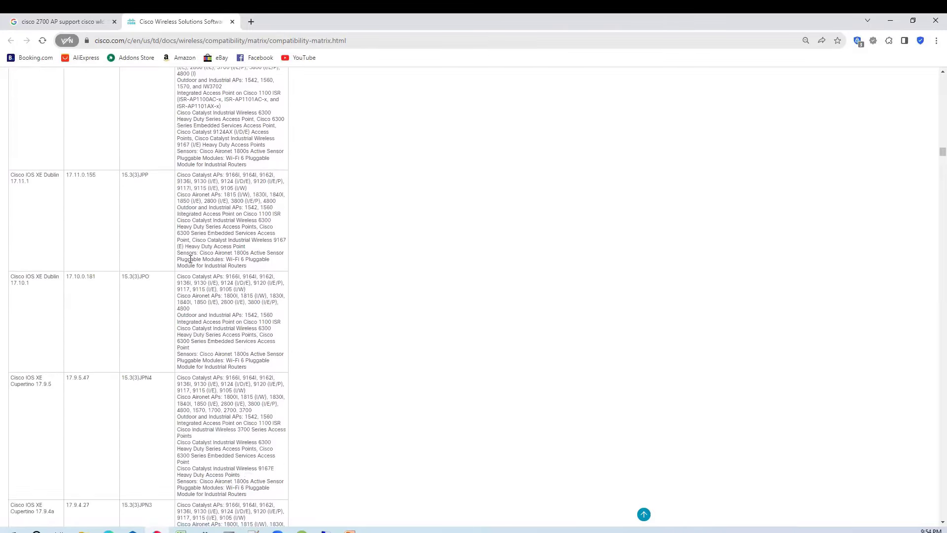
scroll(189, 259, "down", 6)
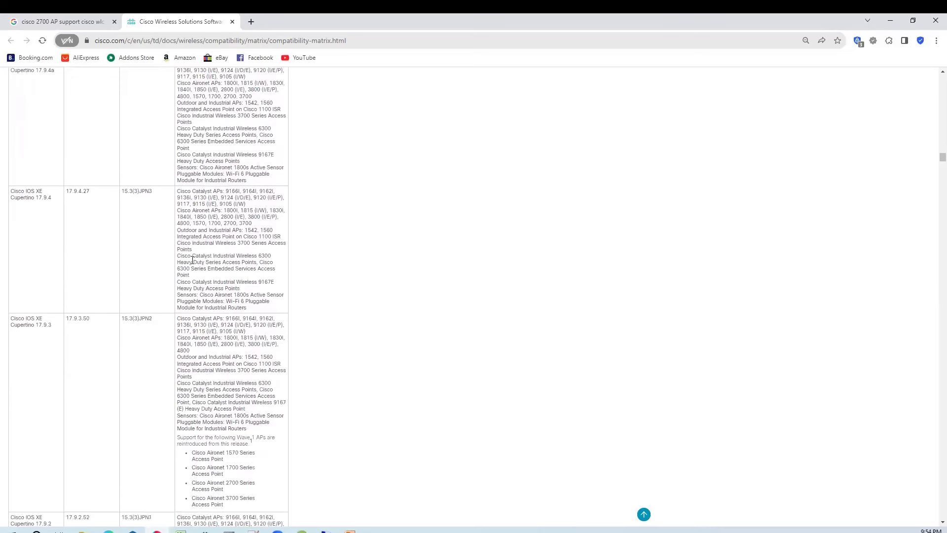
left_click_drag(31, 197, 51, 197)
left_click(236, 222)
left_click_drag(235, 222, 220, 222)
key("ctrl+plus")
key("ctrl+plus")
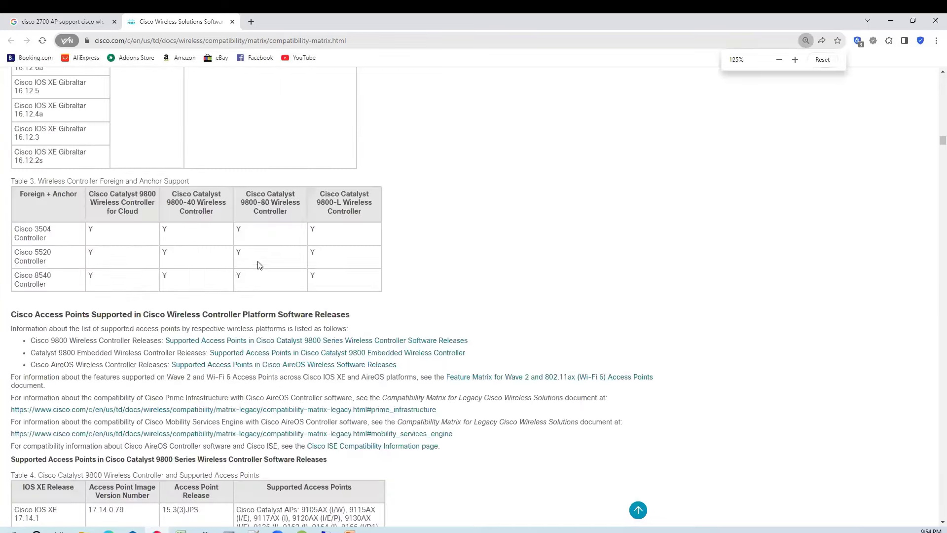
scroll(260, 265, "down", 3)
key("ctrl+plus")
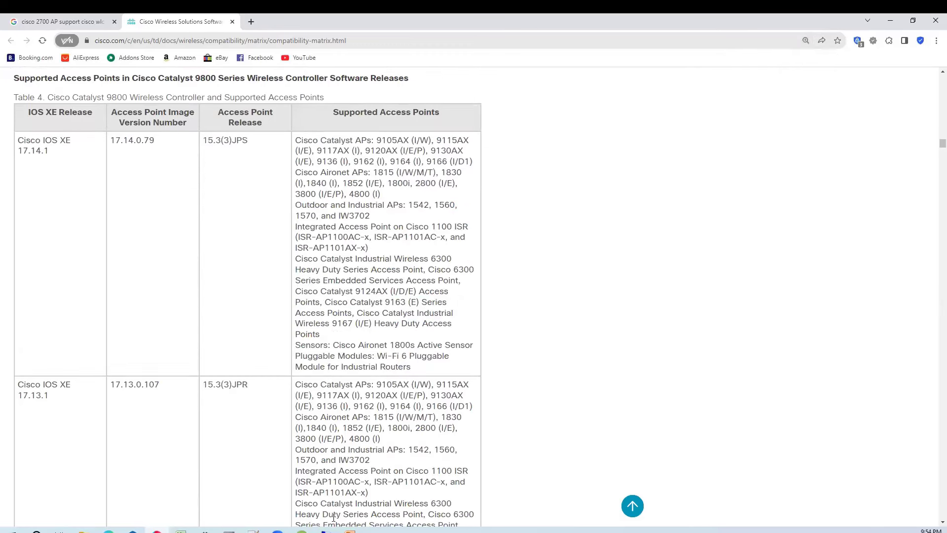
Switch to VMware Workstation and use C9800-CL-universalk9.17.09.04.iso as the new virtual machine's installer image
left_click(327, 529)
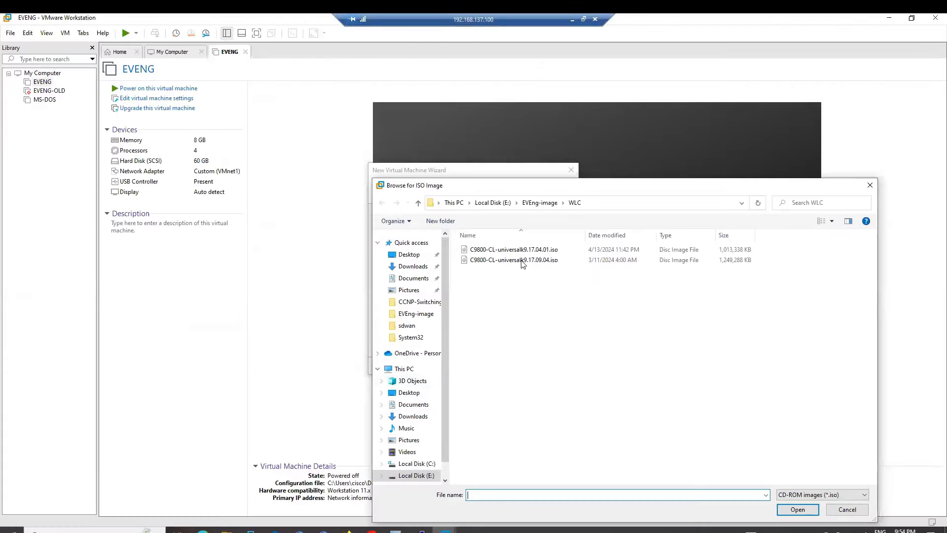
left_click(516, 260)
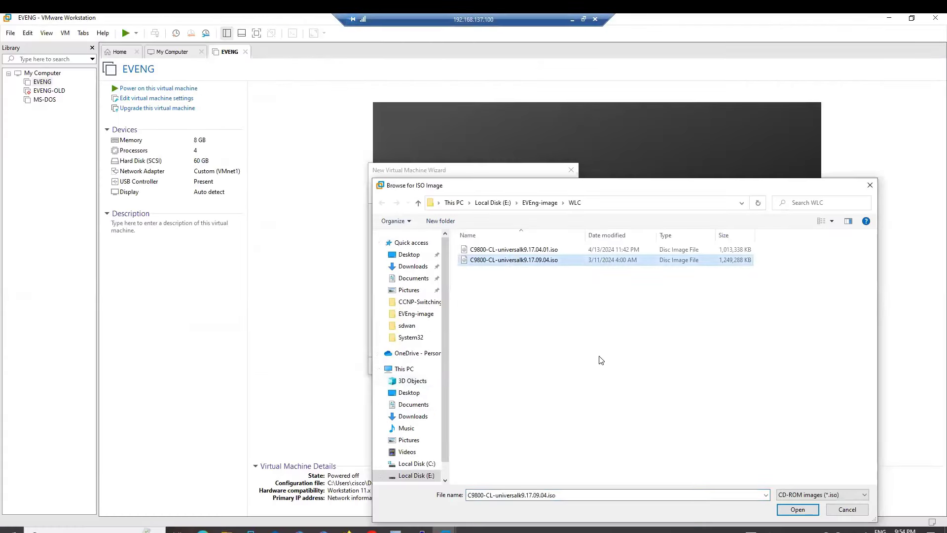
left_click(797, 510)
left_click(518, 367)
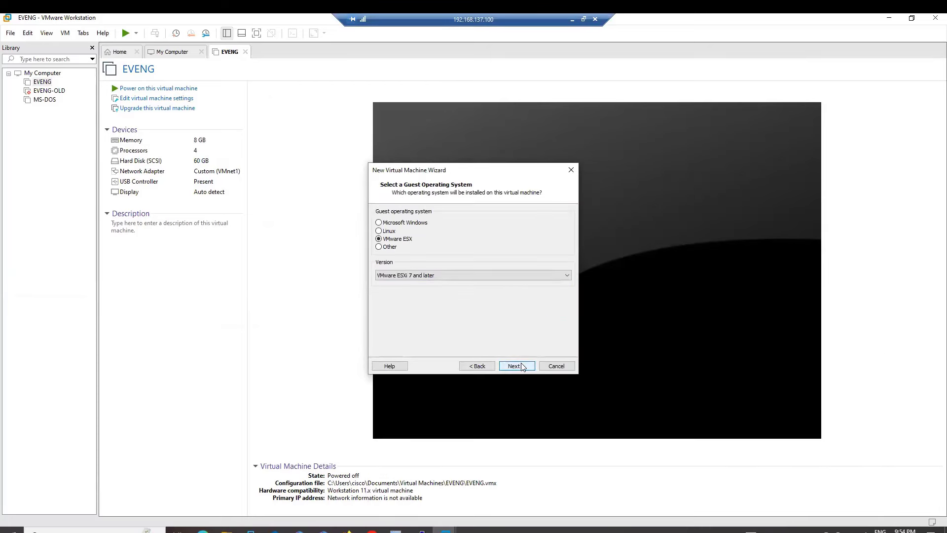
Name the VMware ESXi 7 and later virtual machine WLC-9800 and create it with the default 142 GB disk split into multiple files
left_click(516, 365)
left_click_drag(445, 224, 377, 222)
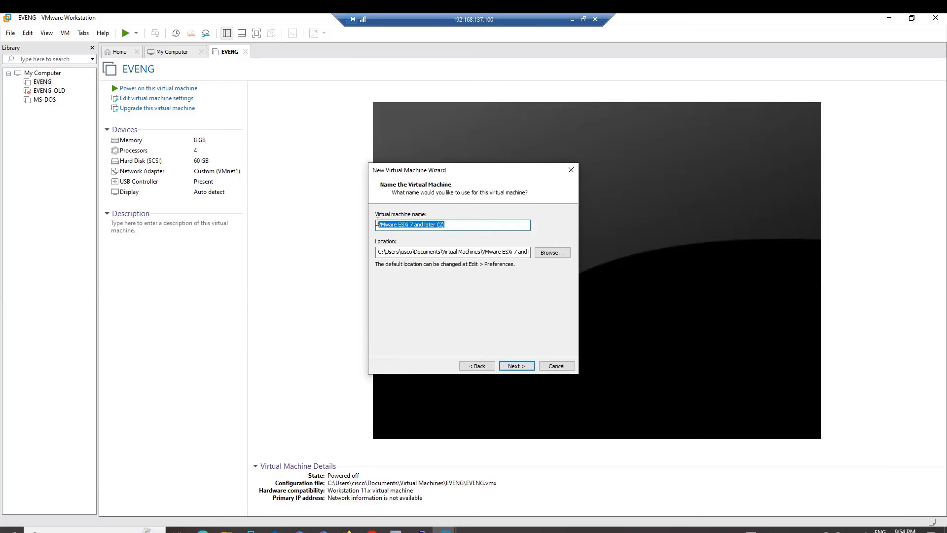
type("WC")
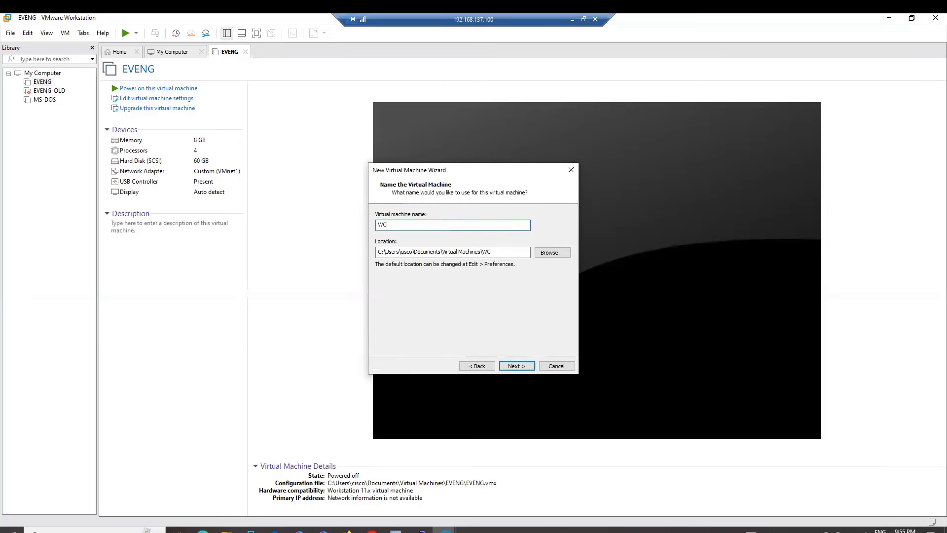
type("LC-9800")
left_click(512, 366)
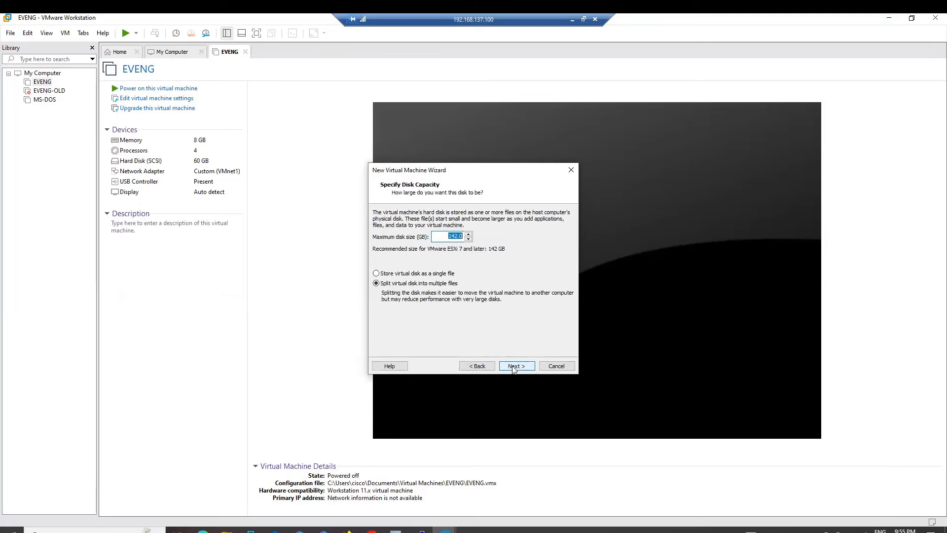
left_click(514, 369)
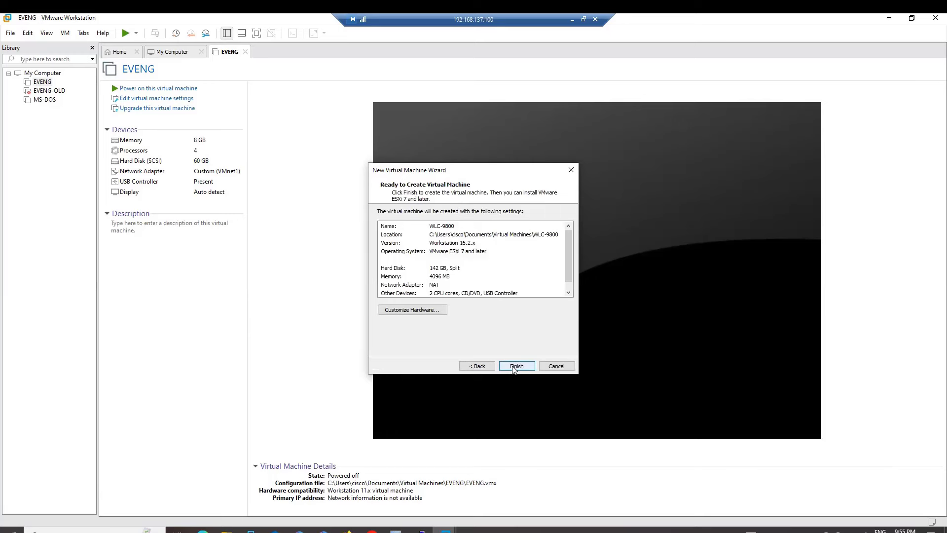
left_click(513, 368)
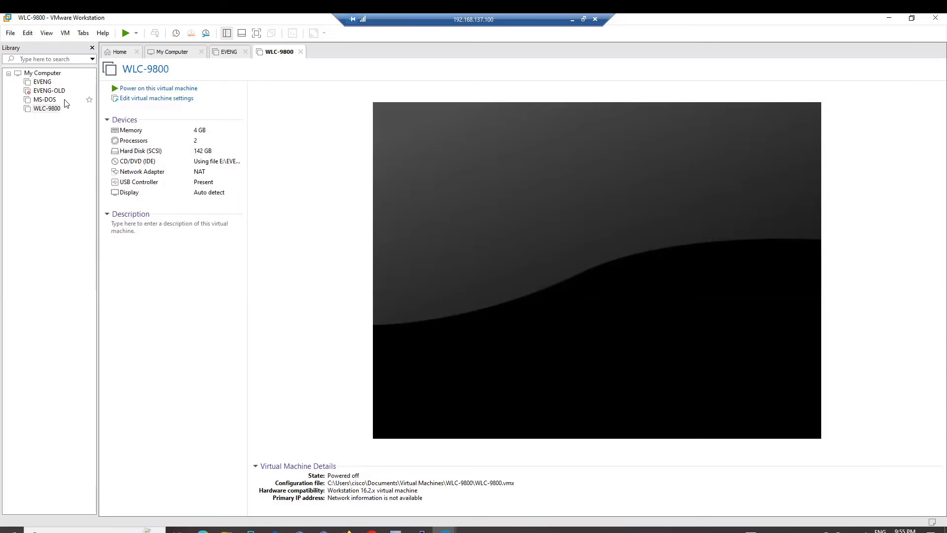
Set the WLC-9800 virtual machine's network adapter to Bridged and power on the machine
right_click(55, 110)
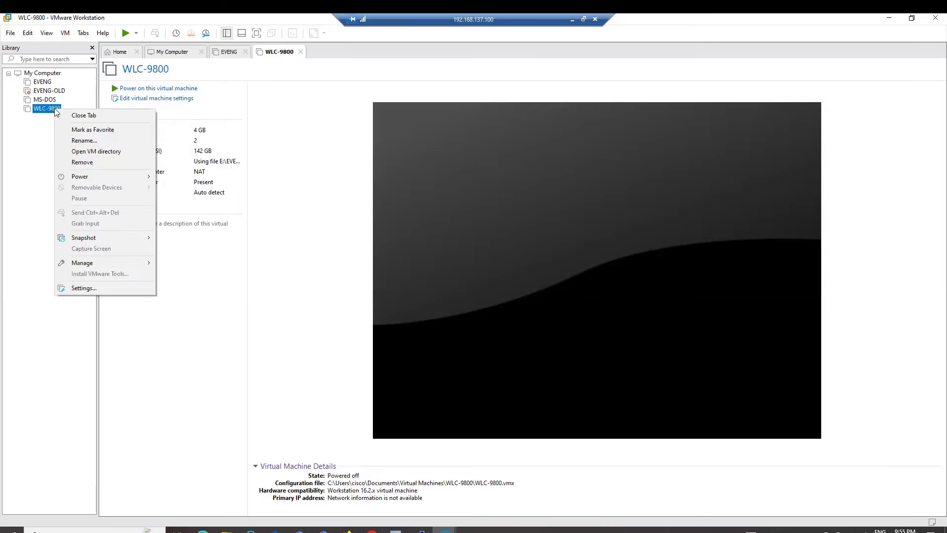
left_click(122, 290)
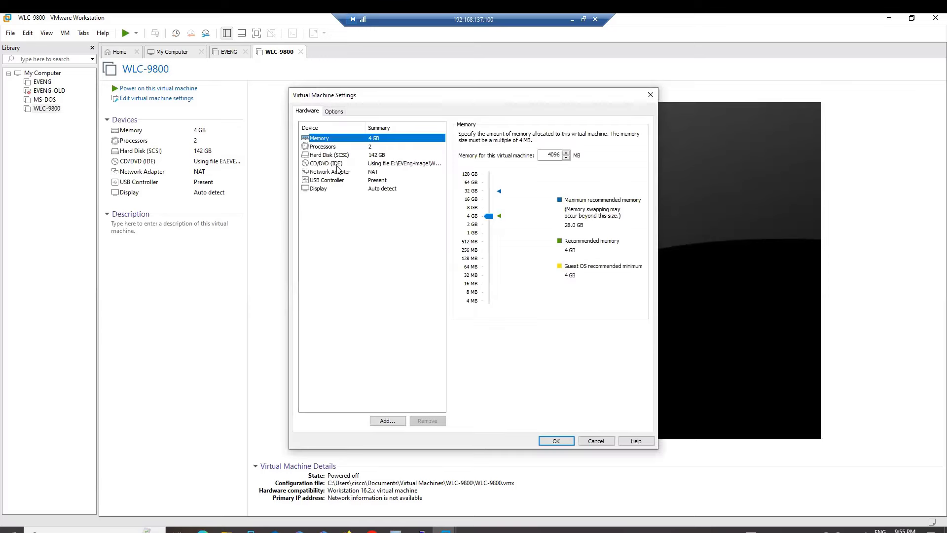
left_click(330, 172)
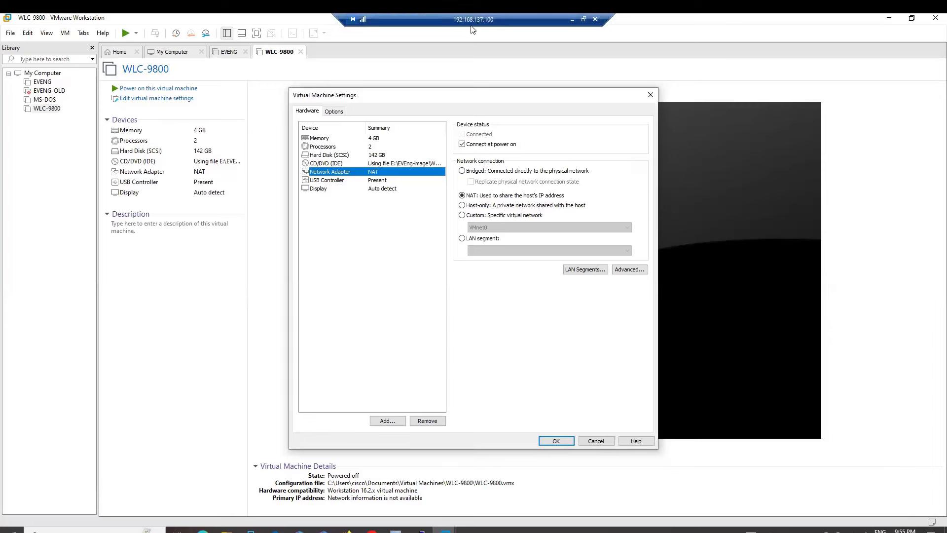
left_click(470, 171)
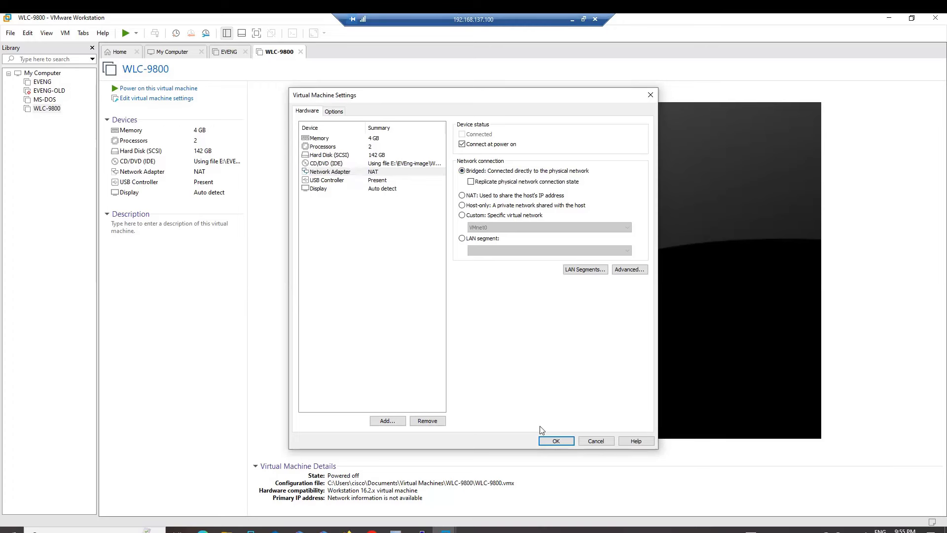
left_click(554, 441)
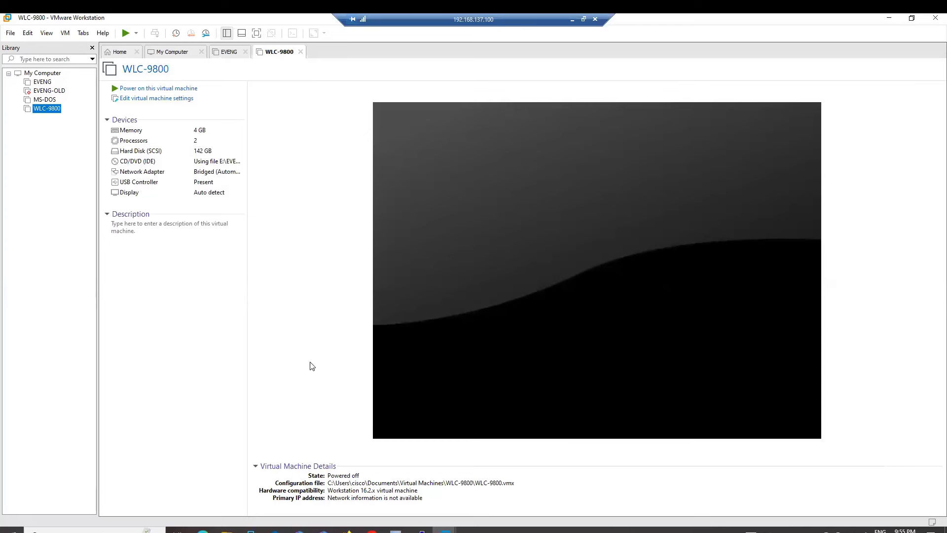
left_click(162, 89)
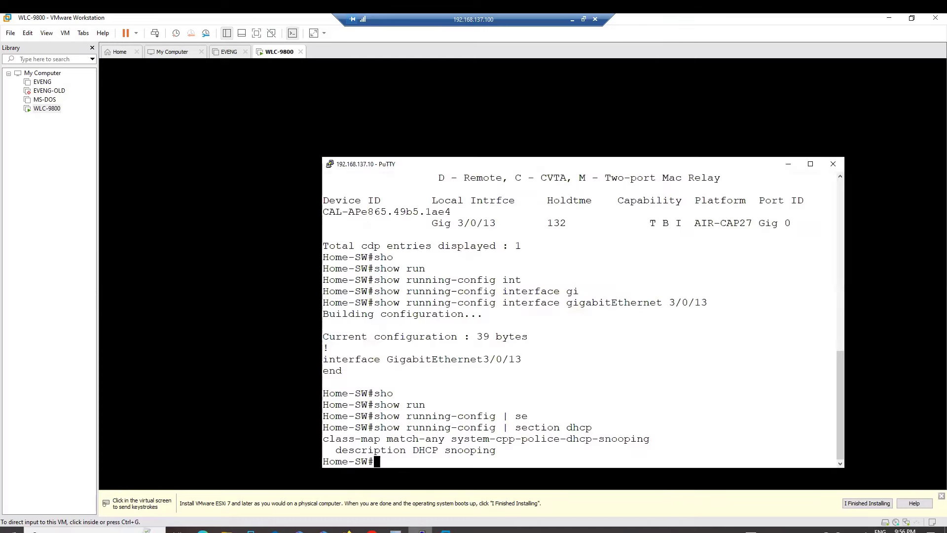
Switch to the PuTTY session on Home-SW and list its CDP neighbors
left_click(422, 530)
type("SHO")
key("Tab")
type("CDP")
key("Tab")
type("NEI")
key("Tab")
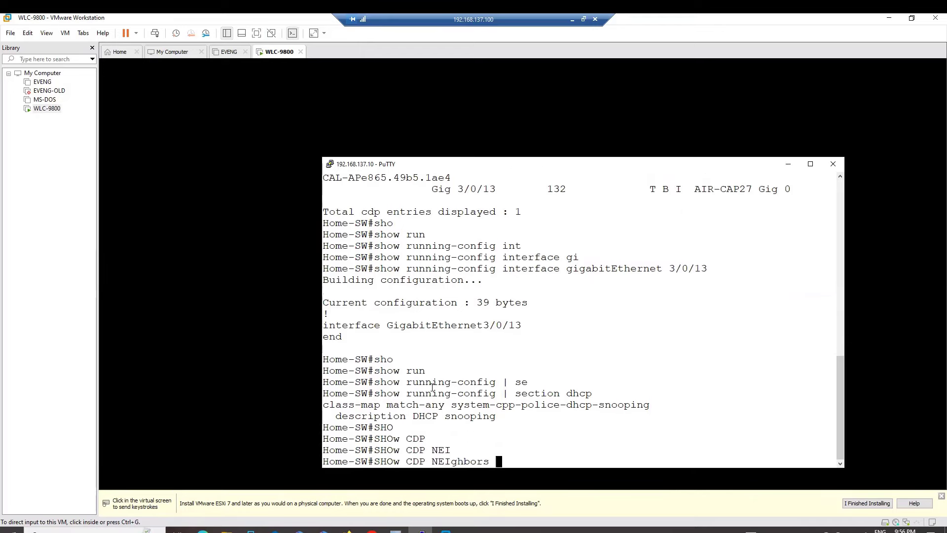
key("Return")
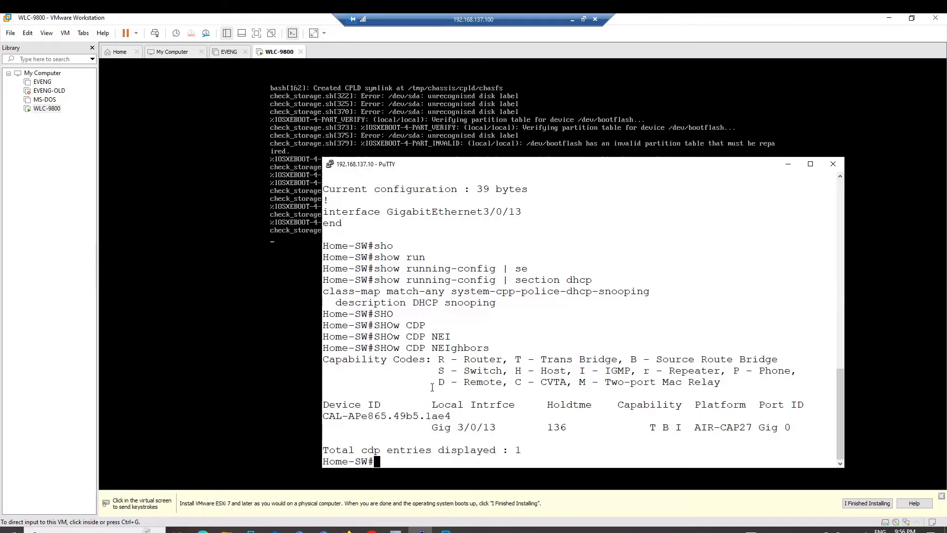
Enter global configuration mode on Home-SW and create a DHCP pool named A
type("CONFIG T")
key("Return")
type("IP")
key("Tab")
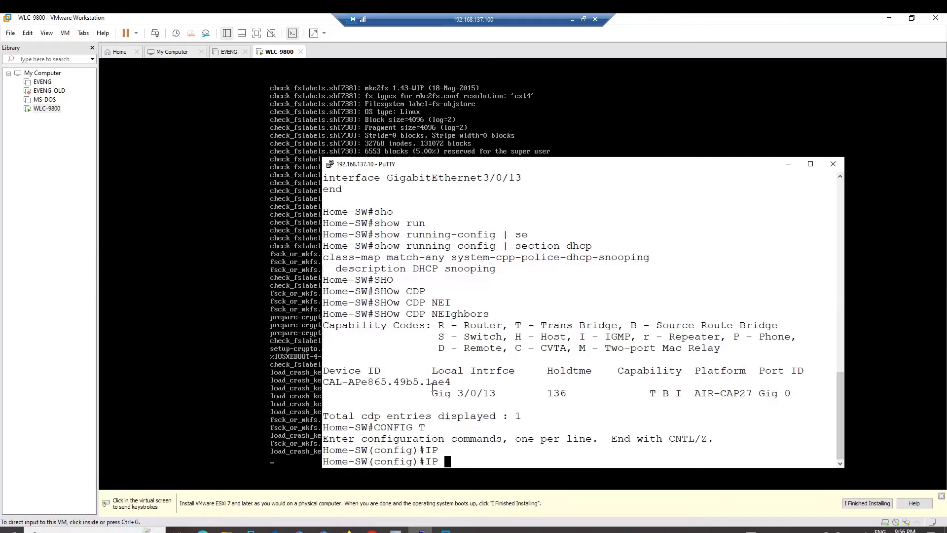
type("DH")
key("Tab")
type("PO")
key("Tab")
key("BackSpace")
key("BackSpace")
type("PO")
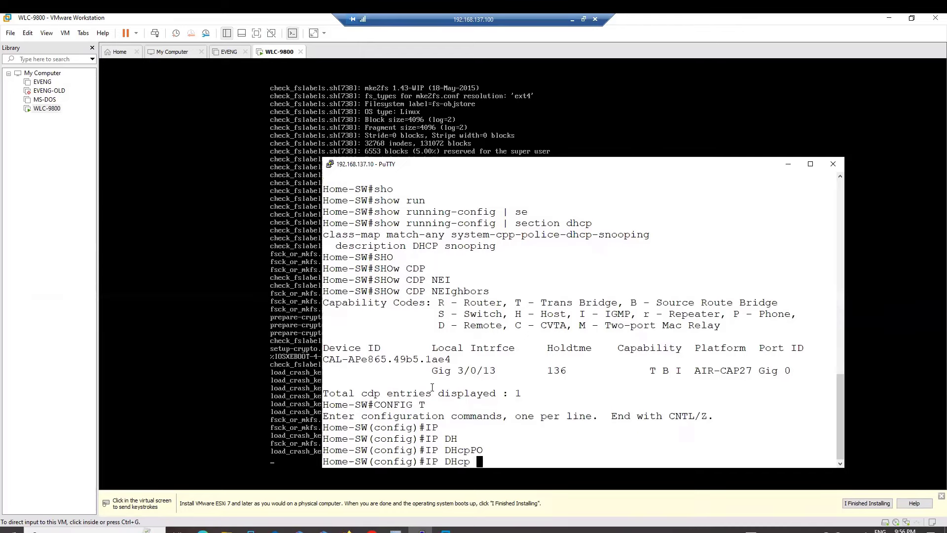
key("Tab")
type("A")
key("Return")
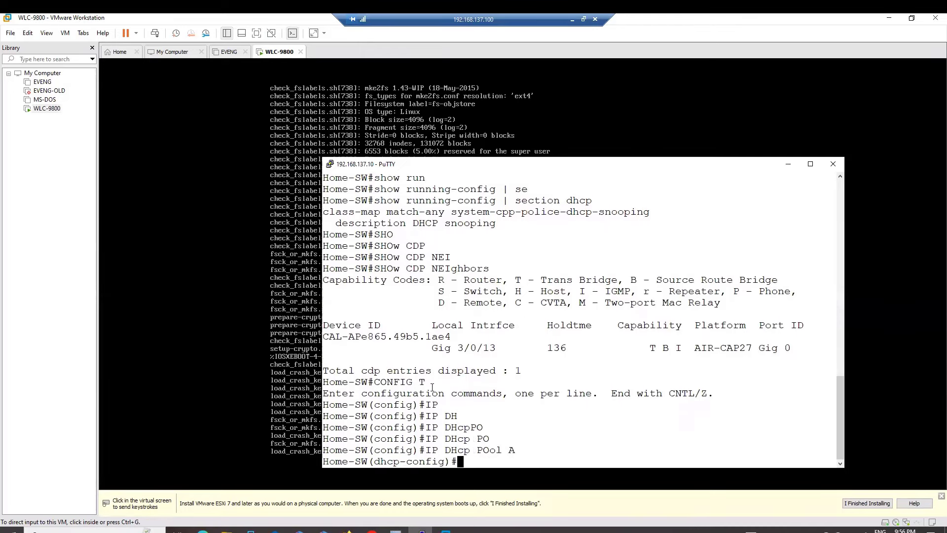
type("net")
key("Tab")
type("w")
key("Tab")
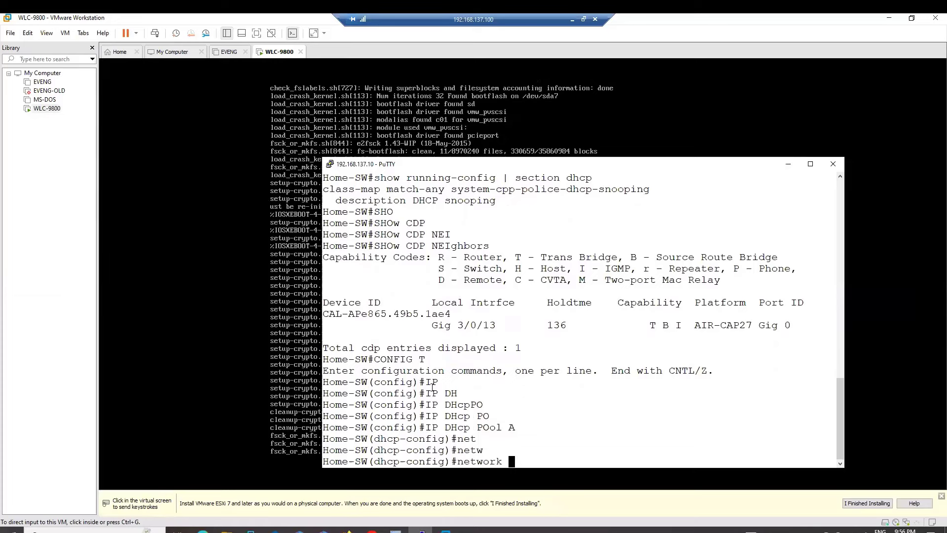
type("192.168.")
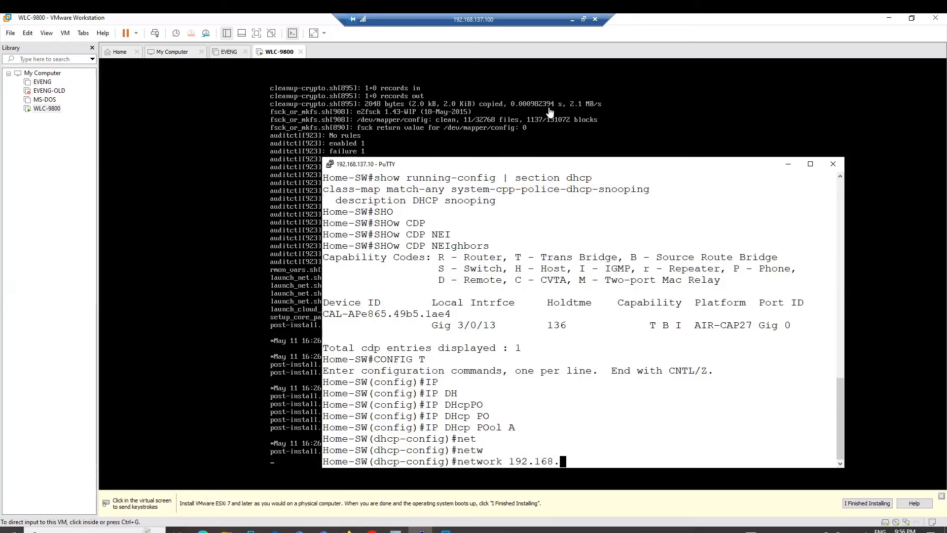
Switch to the Wireless (1) PowerPoint deck and review the Method 1 broadcast discovery text on the AP Registration & Troubleshooting slide
left_click(571, 22)
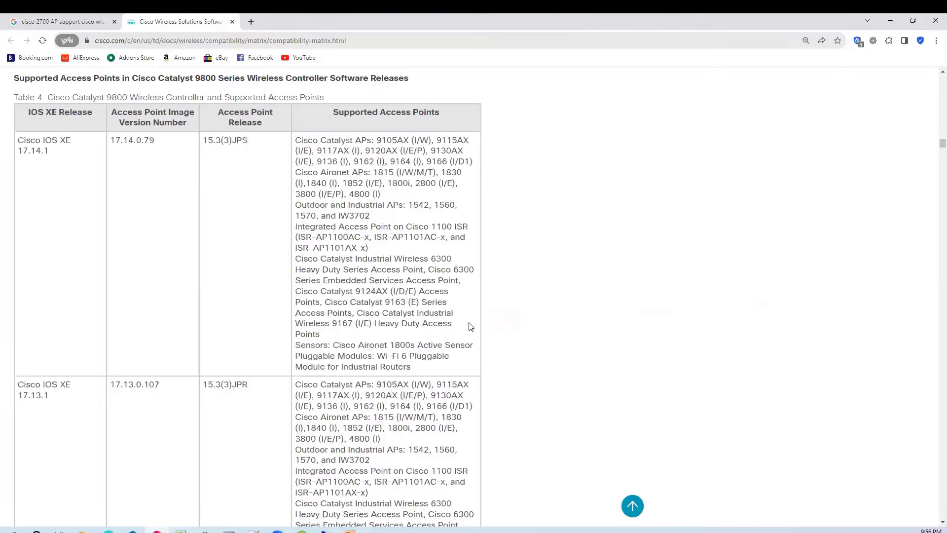
left_click(349, 530)
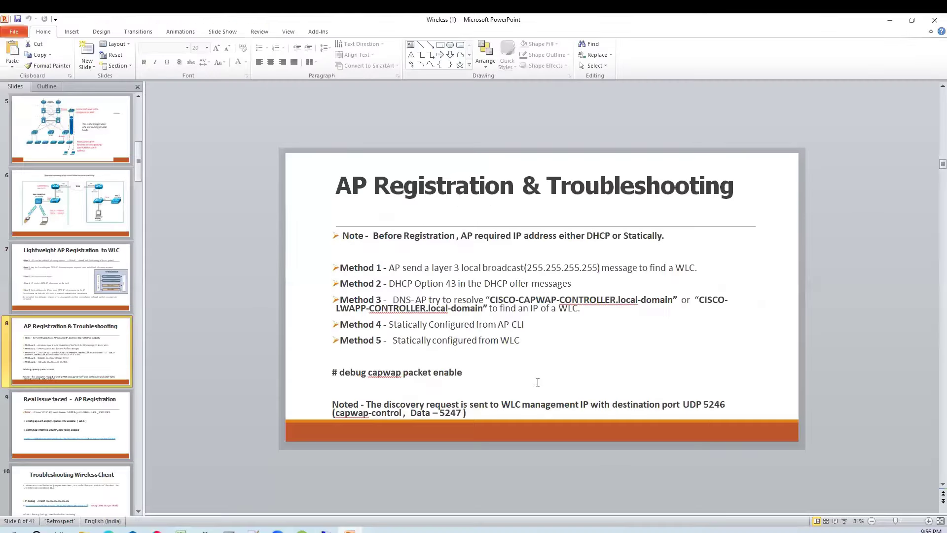
scroll(523, 345, "up", 5)
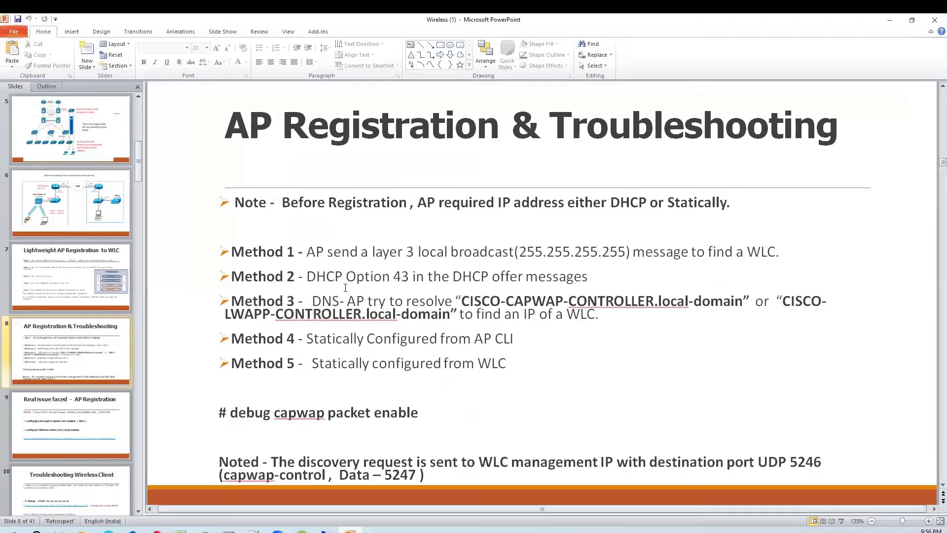
left_click_drag(307, 254, 692, 252)
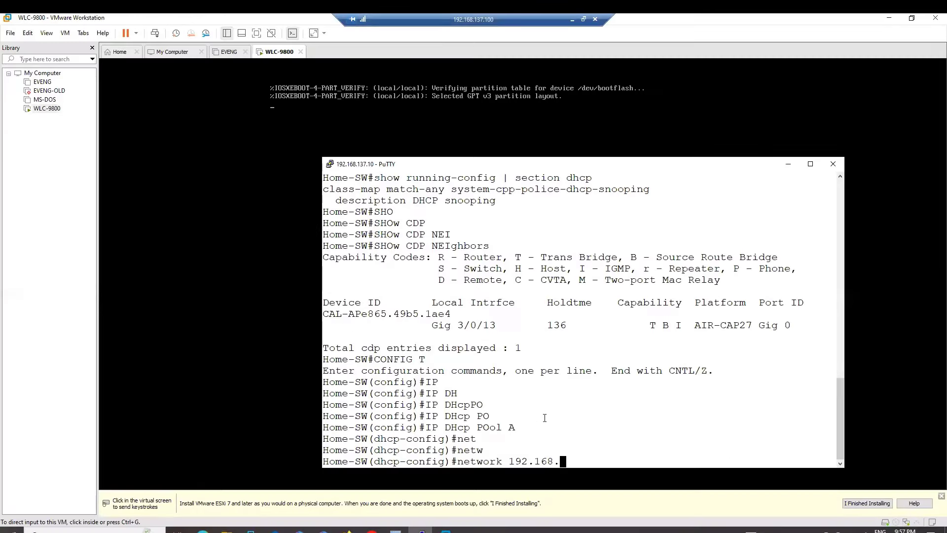
Discard the unfinished network statement in the switch session and exit DHCP pool configuration to global configuration mode
key("BackSpace")
key("BackSpace")
key("BackSpace")
key("BackSpace")
key("BackSpace")
key("BackSpace")
key("BackSpace")
key("BackSpace")
key("BackSpace")
key("BackSpace")
key("BackSpace")
key("BackSpace")
key("BackSpace")
key("BackSpace")
key("BackSpace")
key("BackSpace")
type("e")
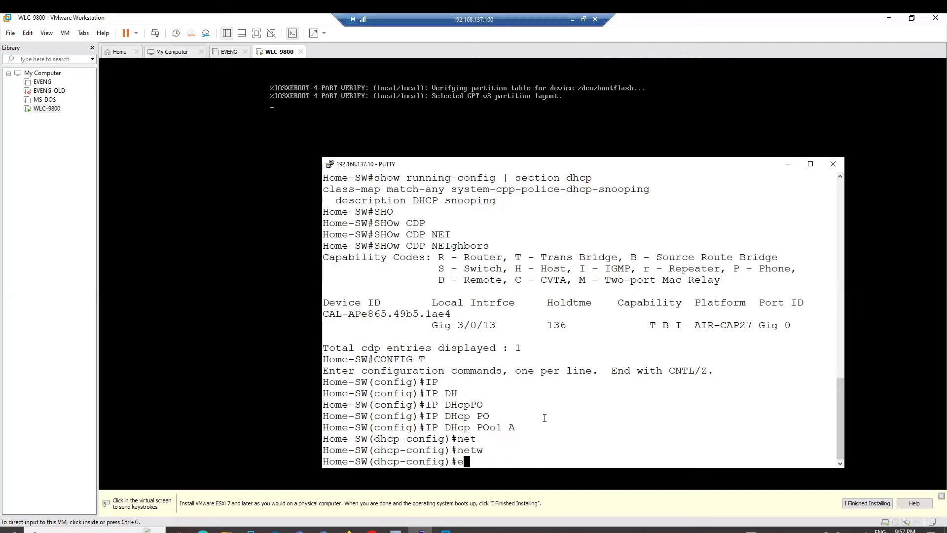
type("xit")
key("Return")
key("Return")
key("Return")
Check the syntax of the DHCP excluded-address command and exclude 192.168.137.1 from DHCP assignment
type("i")
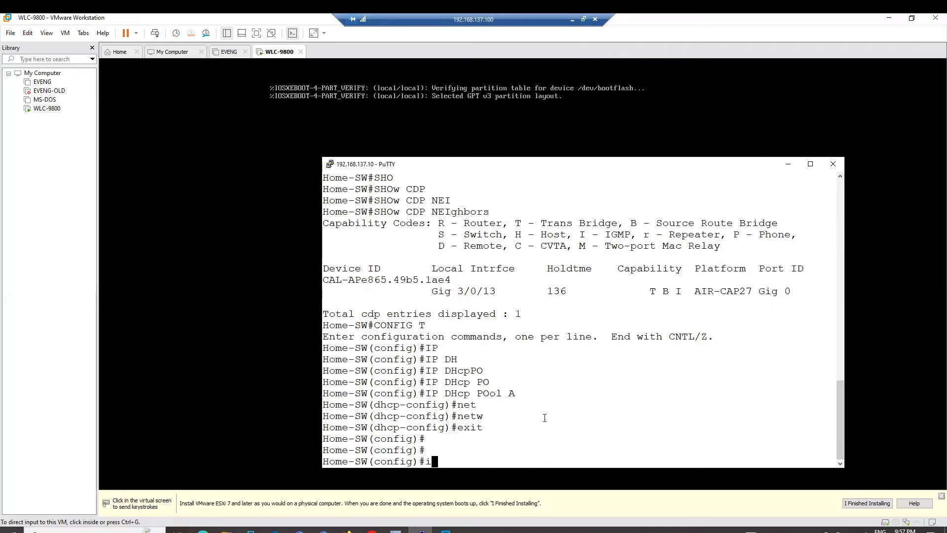
type("p dh")
key("Tab")
type("ex")
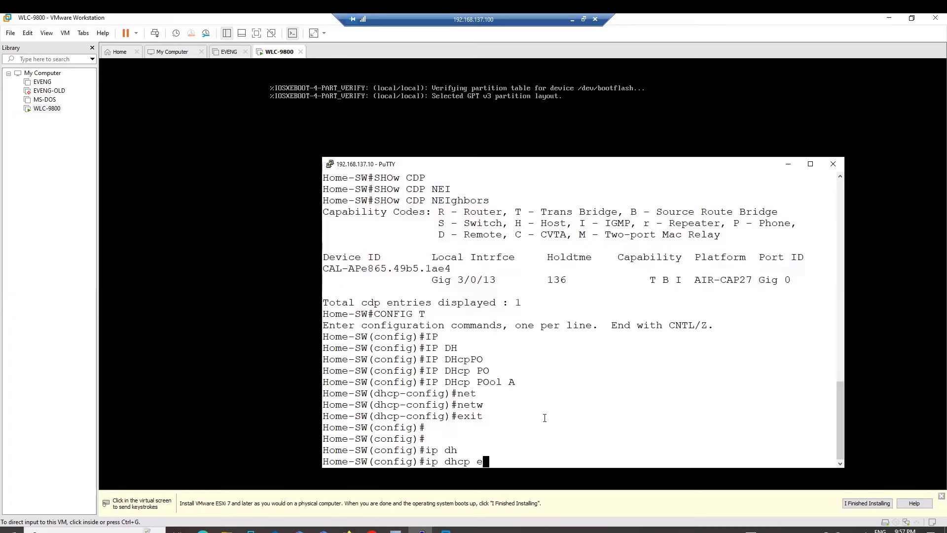
key("Tab")
type("?")
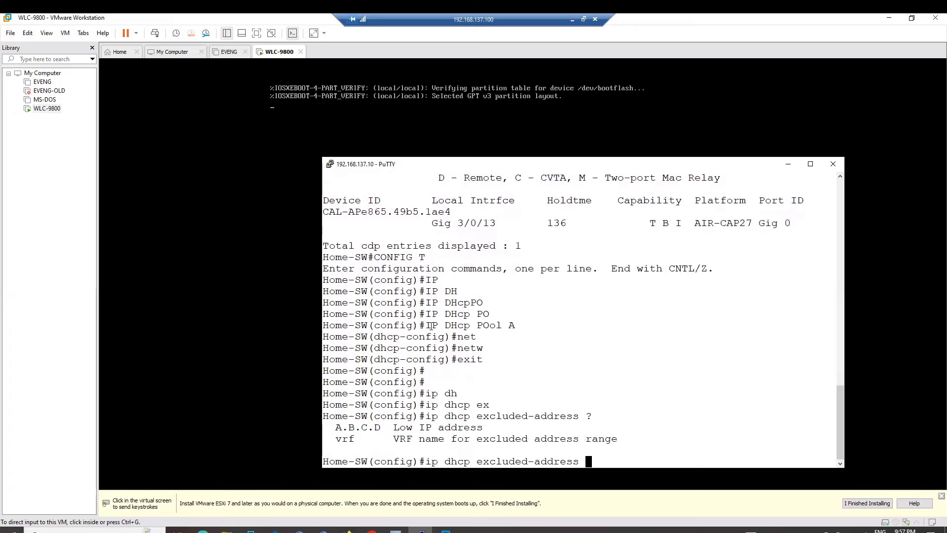
left_click_drag(426, 325, 506, 352)
left_click(502, 371)
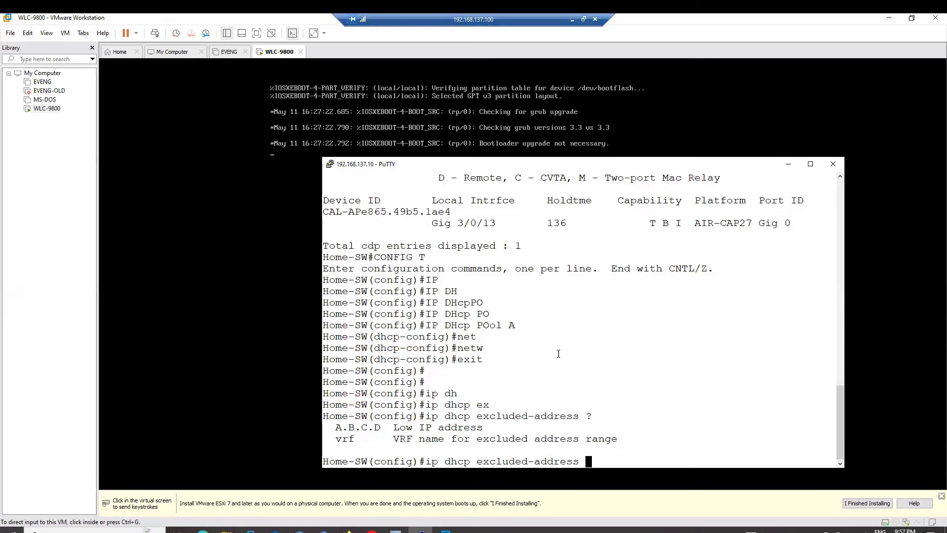
type("192.168.137.1")
key("Return")
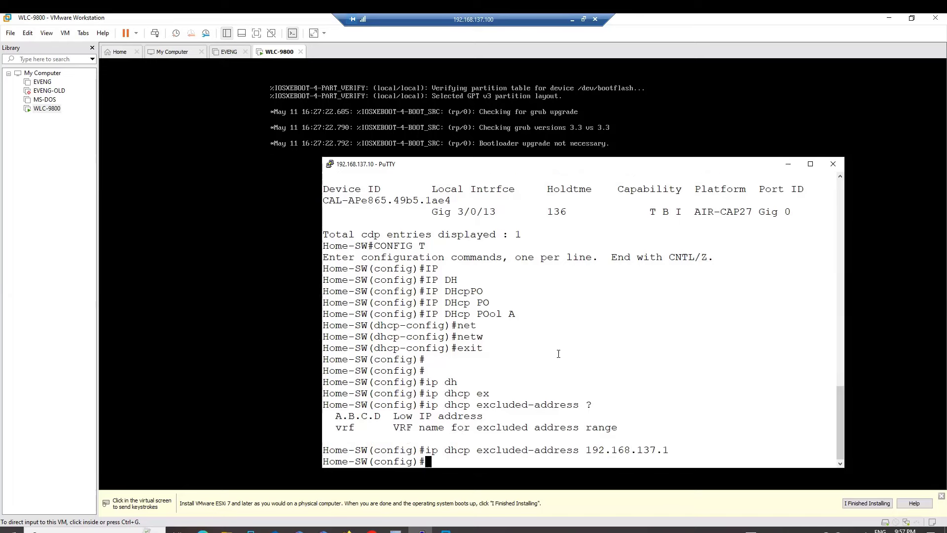
Exclude 192.168.137.100 and 192.168.137.150 from DHCP assignment as well
key("Up")
key("BackSpace")
type("100")
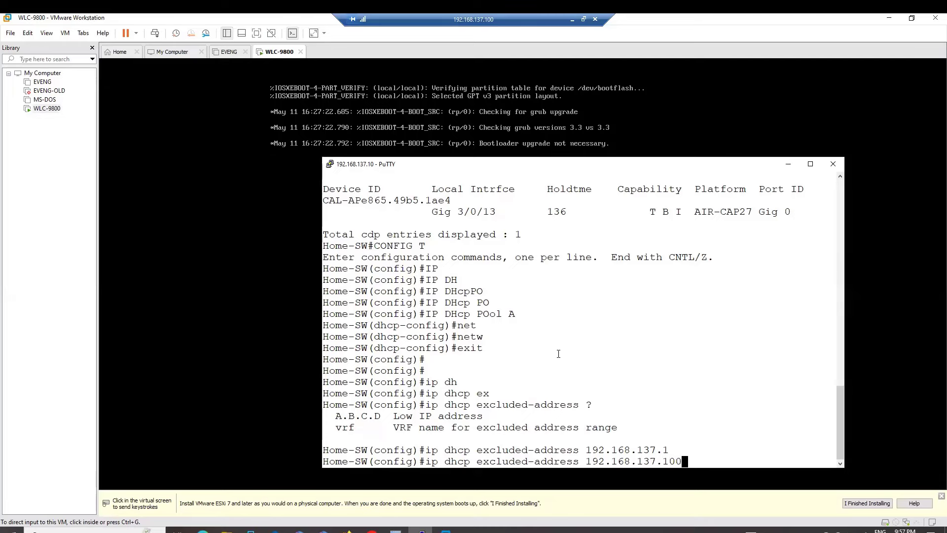
key("Return")
key("Up")
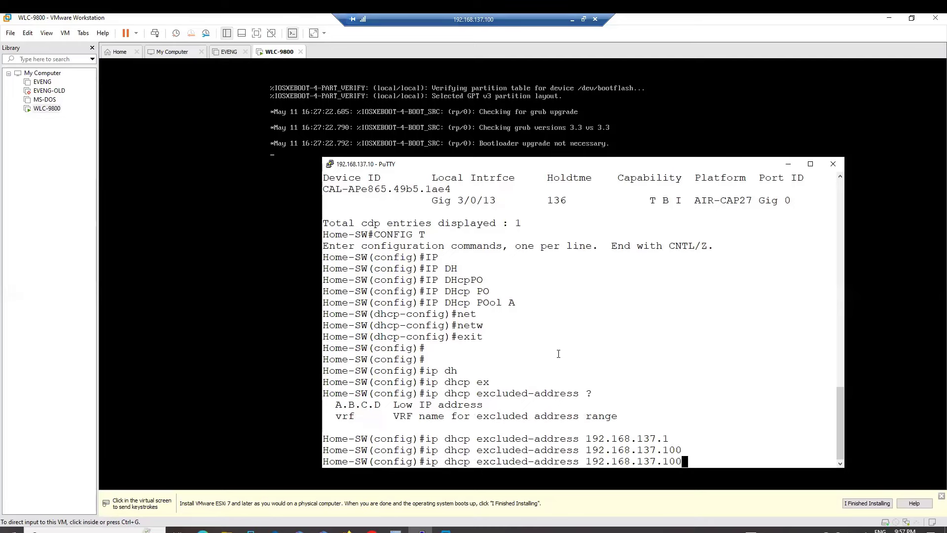
key("BackSpace")
key("BackSpace")
type("50")
key("Return")
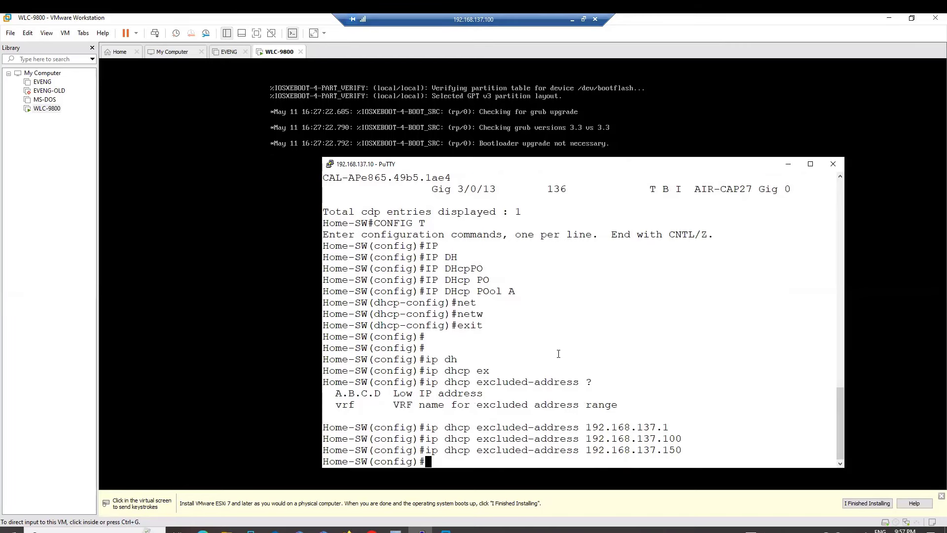
Reopen DHCP pool A and set its network to 192.168.137.0 with mask 255.255.255.0
left_click_drag(426, 291, 515, 291)
right_click(523, 329)
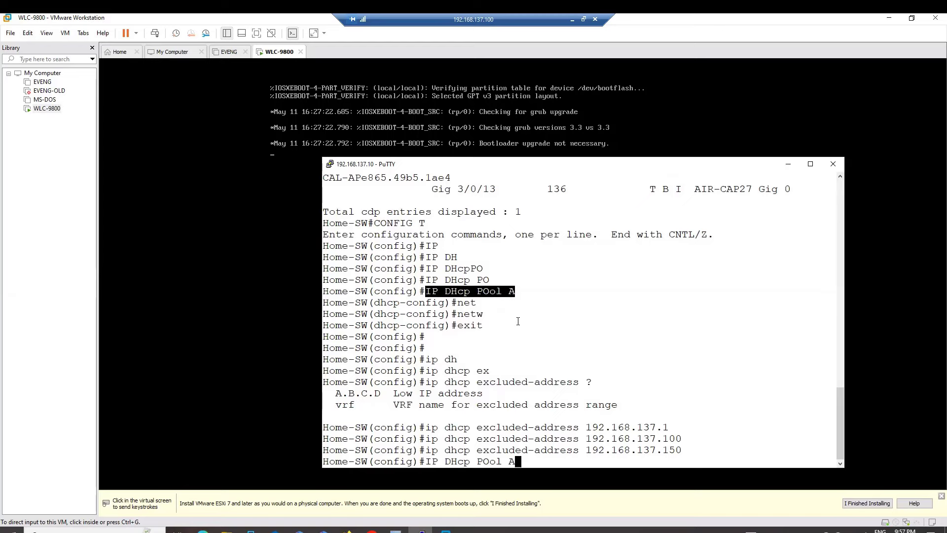
key("Return")
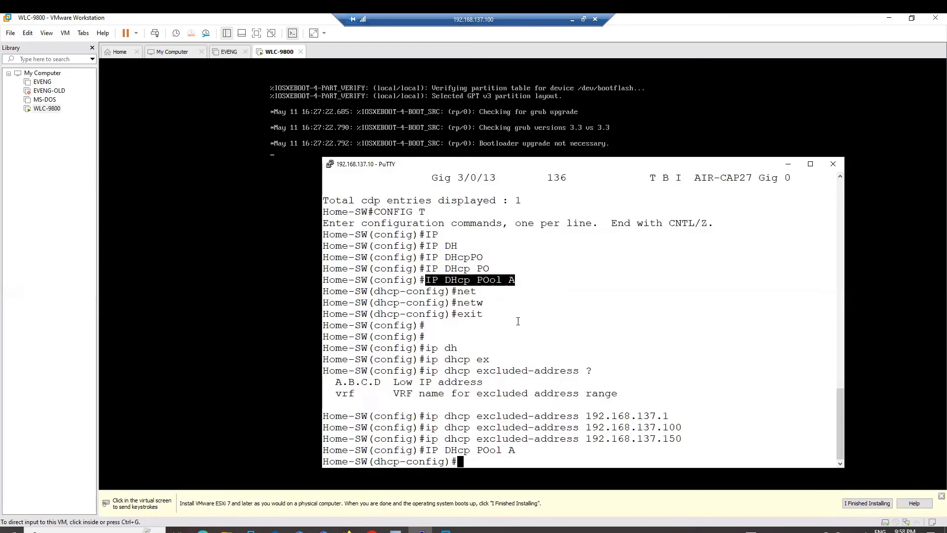
type("NET")
key("Tab")
type("W")
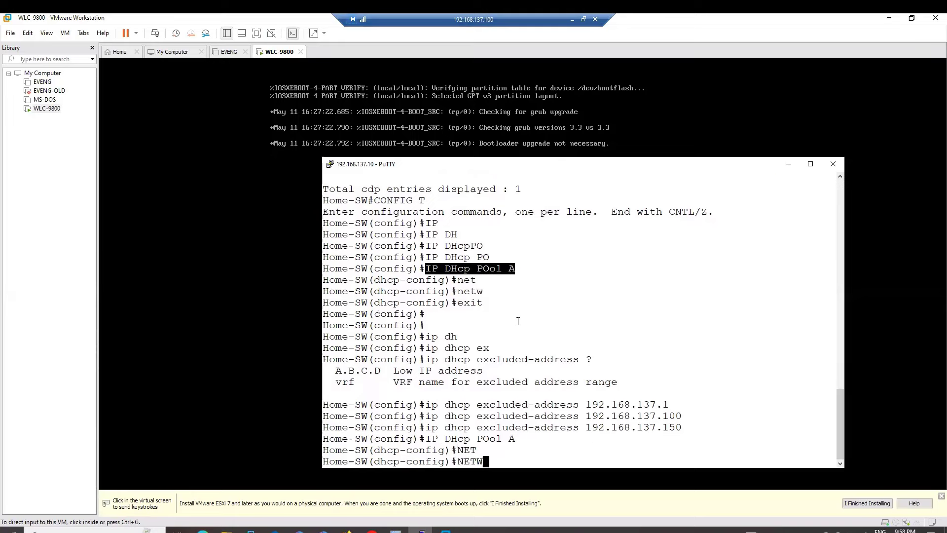
key("Tab")
type("192.168")
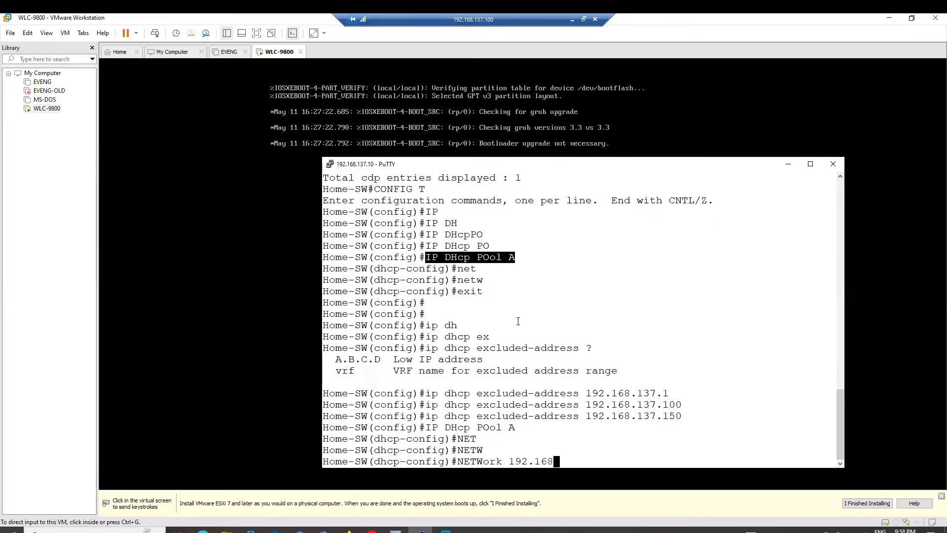
type(".137.0 255.255.255.0")
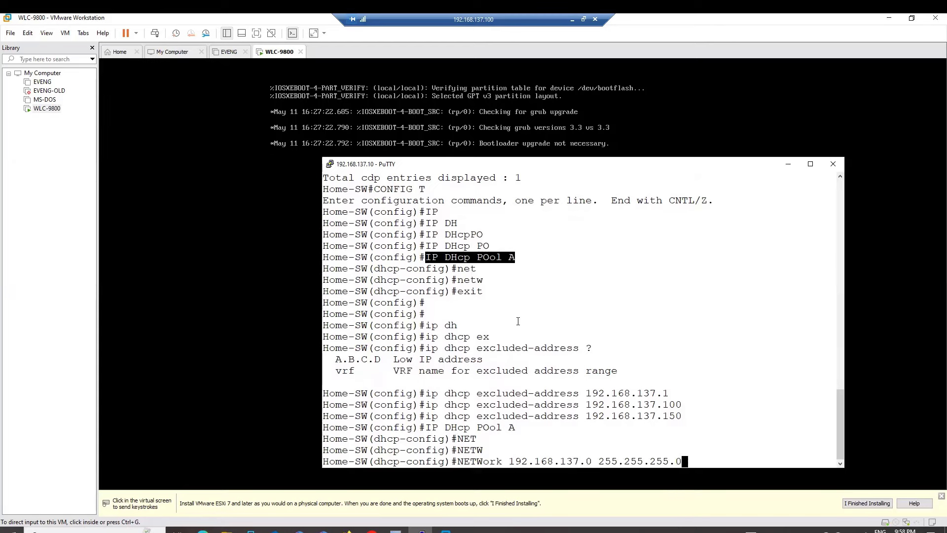
key("Return")
Set the default router of DHCP pool A to 192.168.137.1
type("DE")
key("Tab")
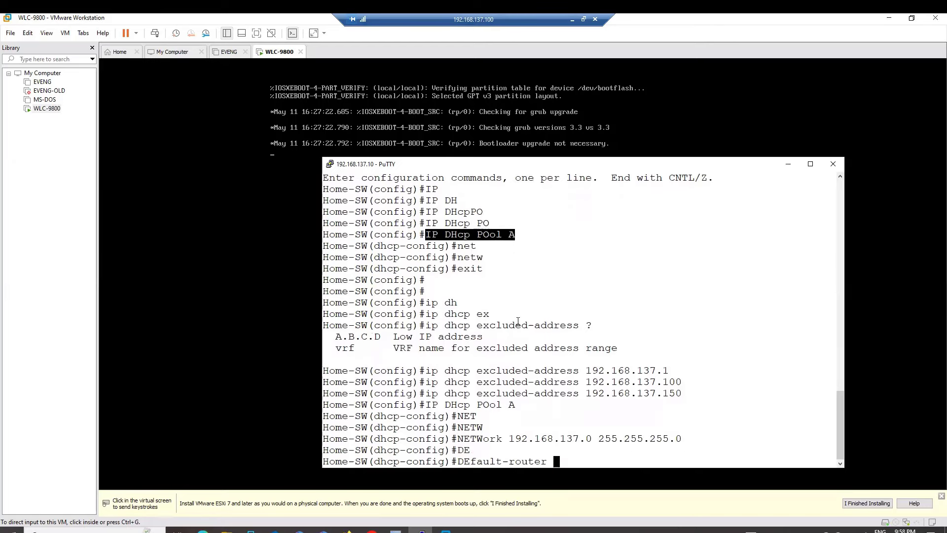
type("192/168")
type("137/")
key("BackSpace")
key("BackSpace")
key("BackSpace")
key("BackSpace")
key("BackSpace")
key("BackSpace")
key("BackSpace")
key("BackSpace")
type(".168.1")
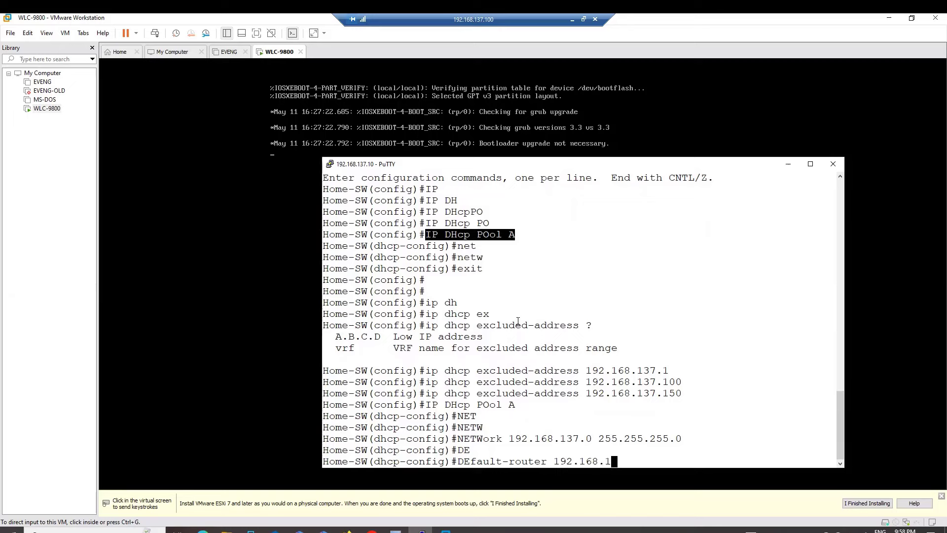
type("37.1")
key("Return")
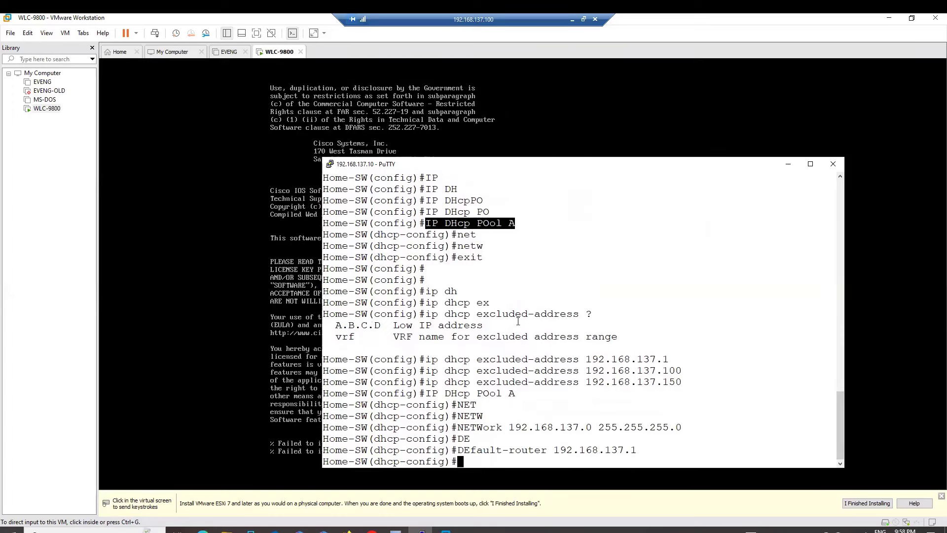
Check the dns-server syntax and set the DNS server of pool A to 8.8.8.8
type("dn")
key("Tab")
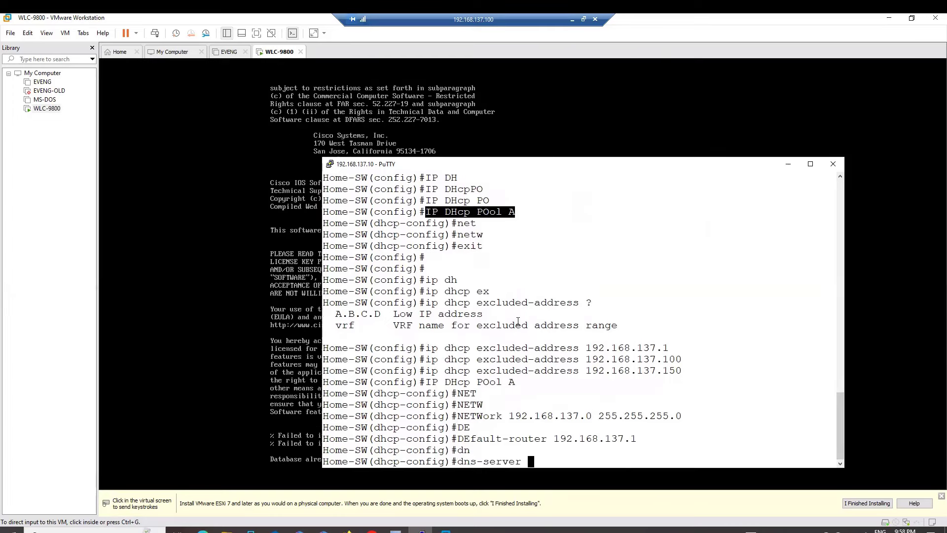
type("?")
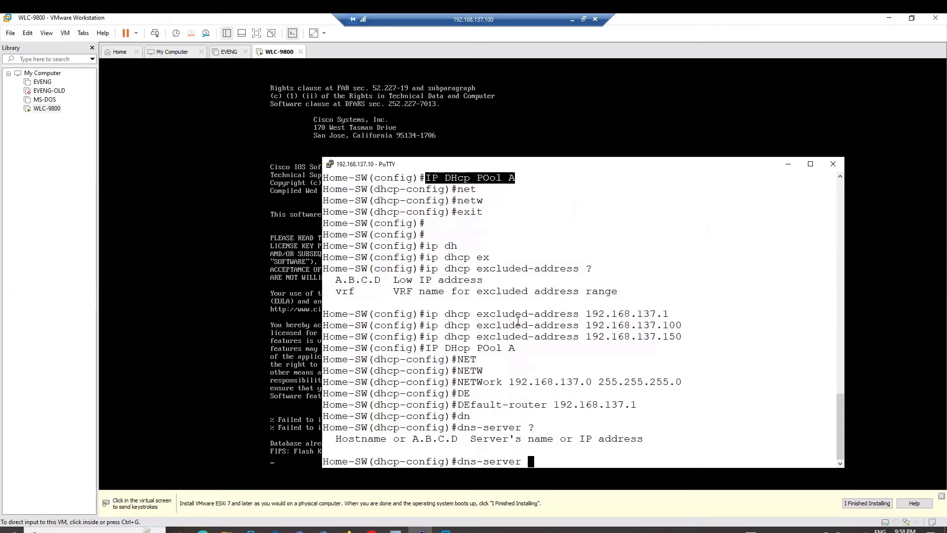
type("8.8.8.8")
key("Return")
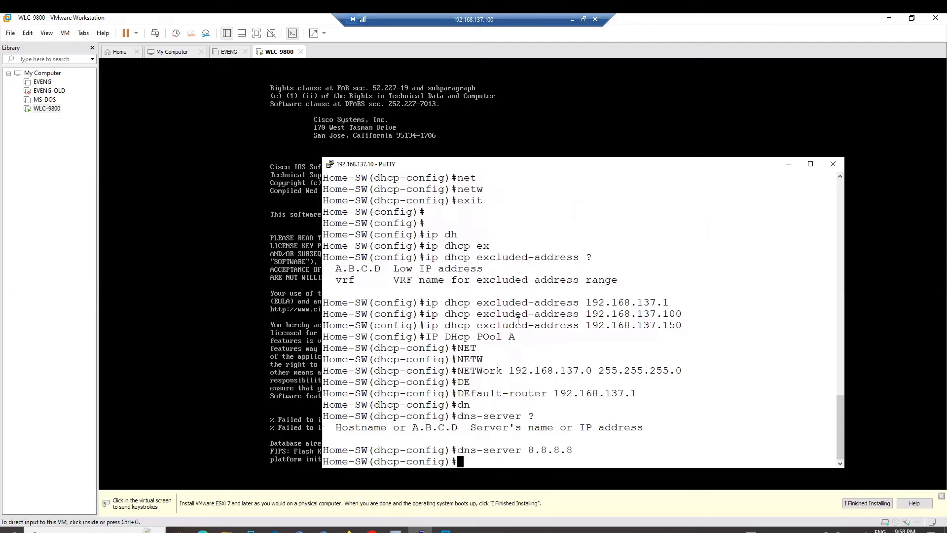
Look up the option command for DHCP pool A and check which option codes it accepts
type("dh")
key("Tab")
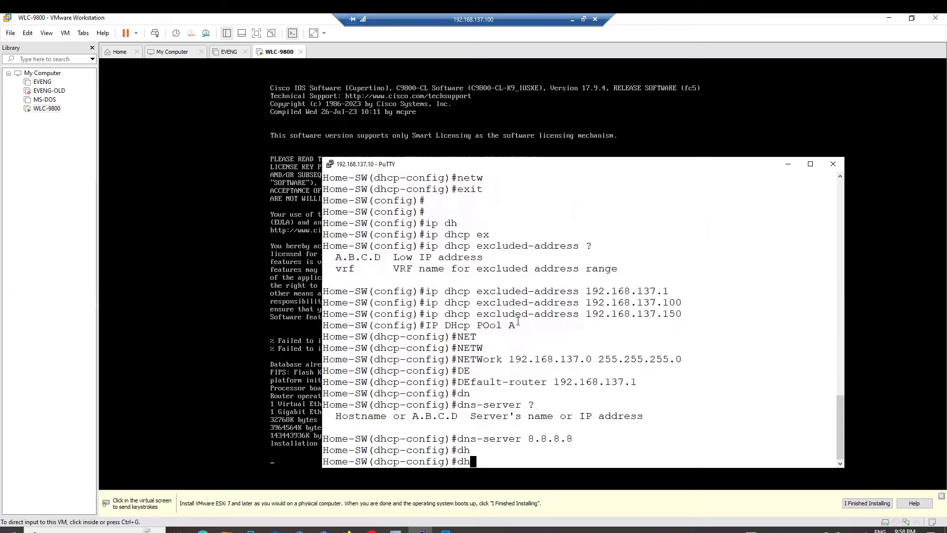
key("BackSpace")
key("BackSpace")
type("ope")
key("Tab")
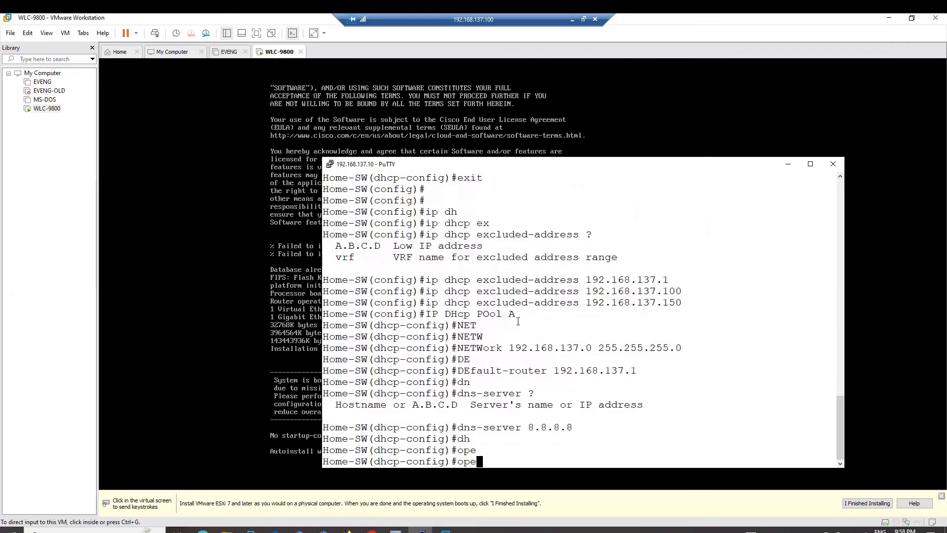
key("BackSpace")
type("t")
key("Tab")
type("?")
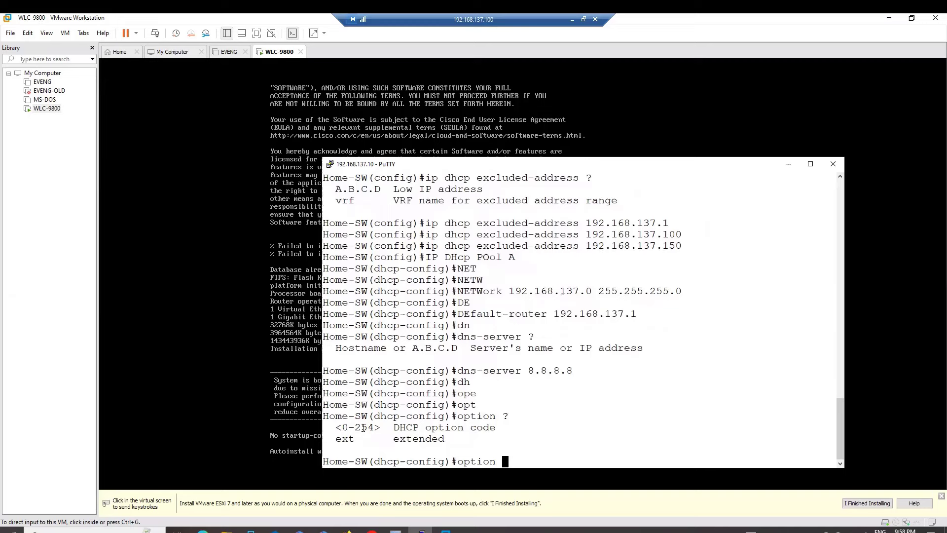
left_click_drag(342, 427, 380, 427)
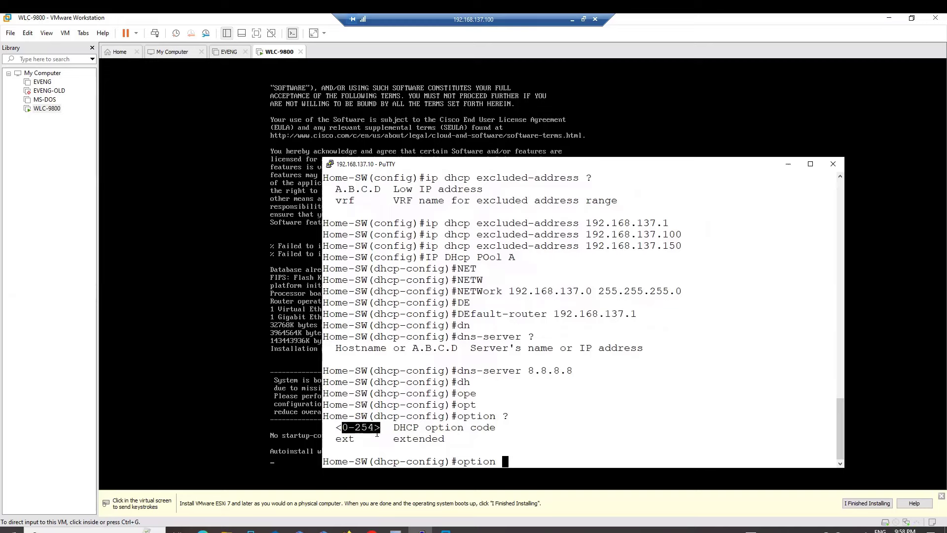
left_click(518, 429)
Begin an option 43 entry for DHCP pool A and check its available data formats
type("43 ")
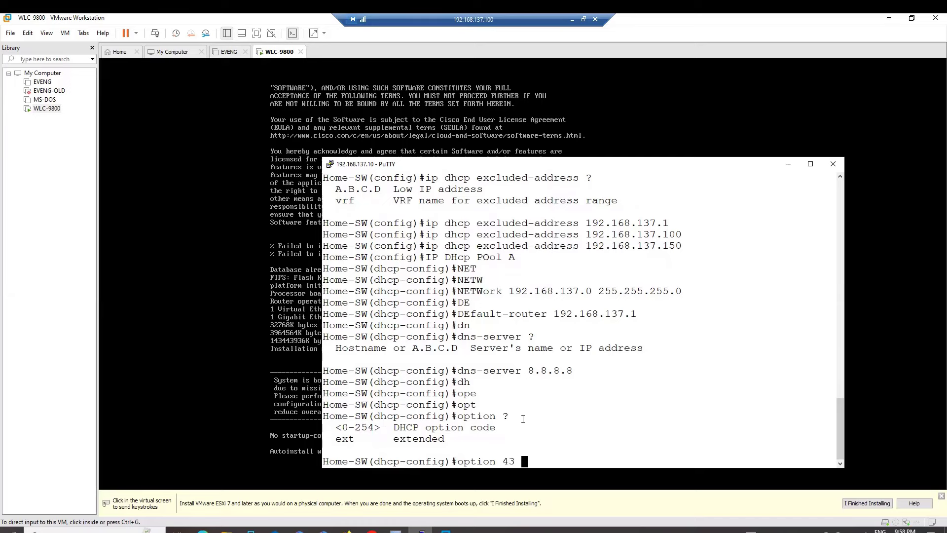
type("?")
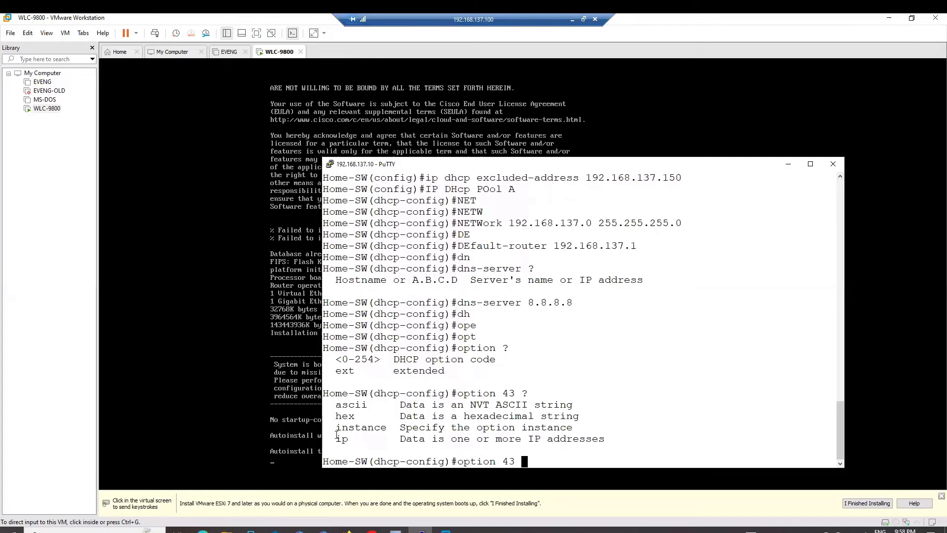
left_click_drag(334, 420, 351, 419)
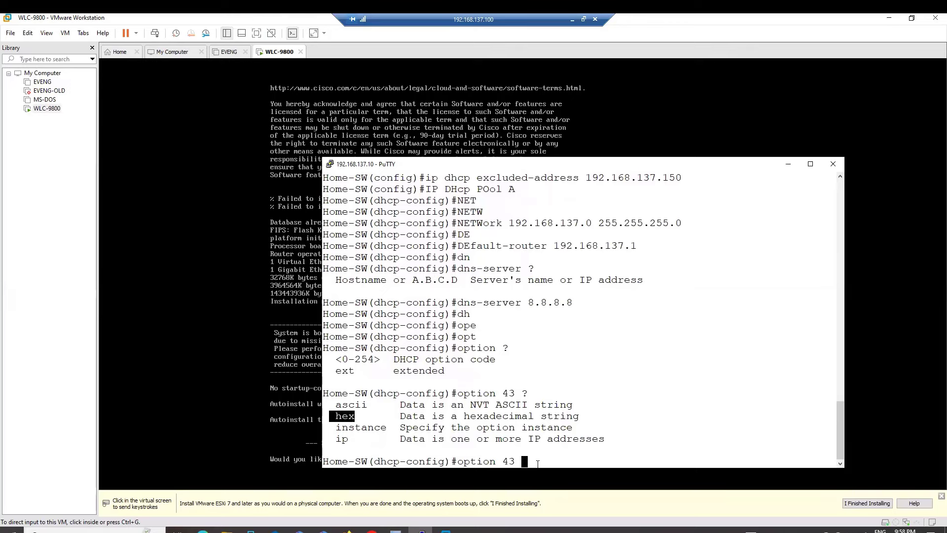
type("hex")
left_click_drag(553, 461, 623, 457)
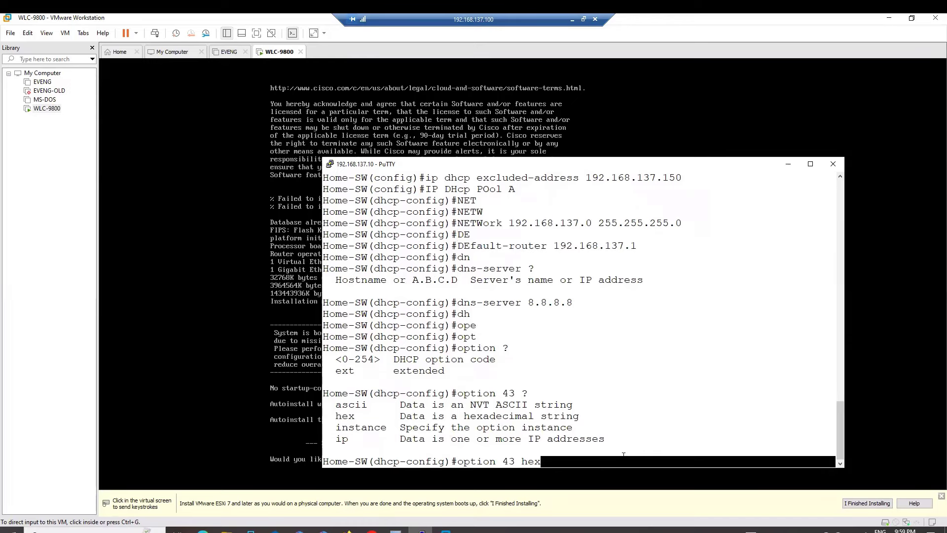
left_click(572, 21)
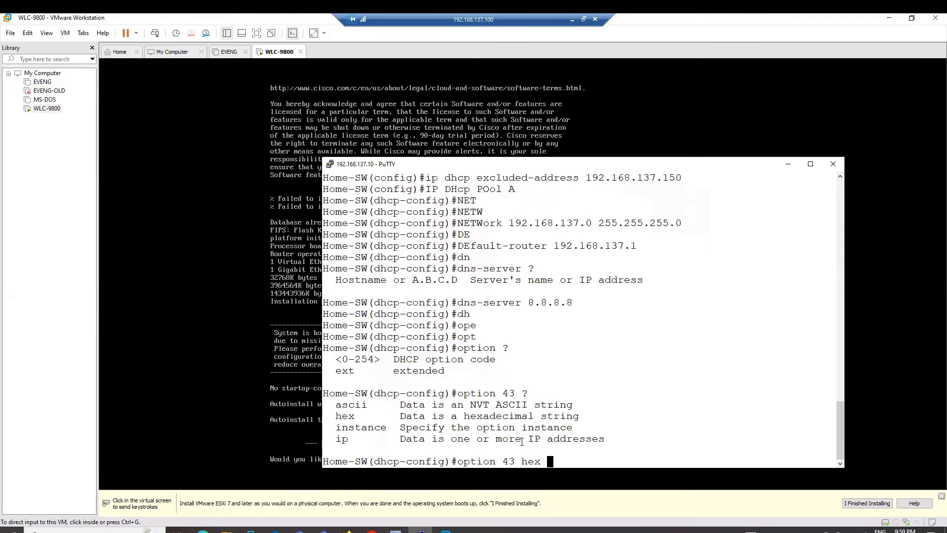
key("BackSpace")
key("BackSpace")
key("BackSpace")
key("BackSpace")
Set option 43 of DHCP pool A to the IP address 192.168.137.150
type("ip 192.168.13.7")
key("BackSpace")
key("BackSpace")
type("7.150")
key("Return")
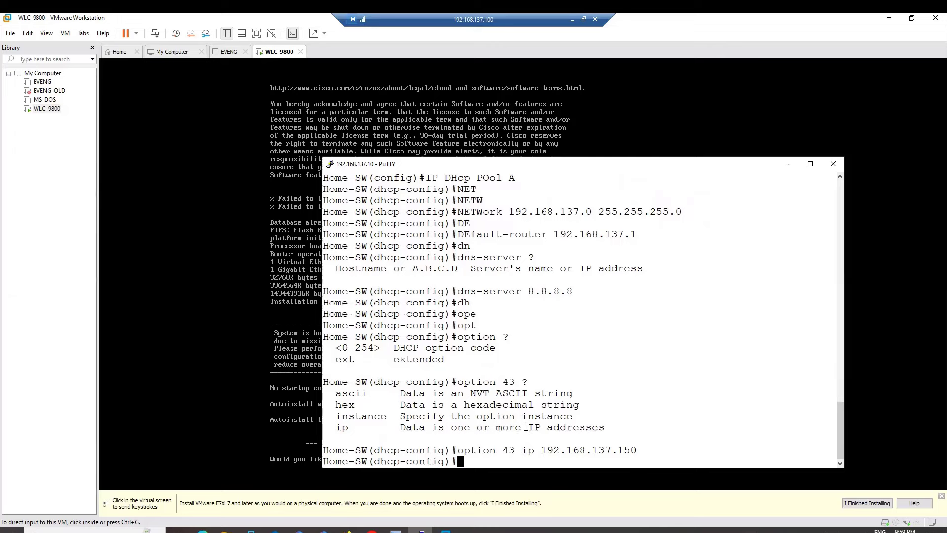
Check the data formats for option 42 and set it to the IP address 192.168.137.10
type("opt")
key("Tab")
type("42")
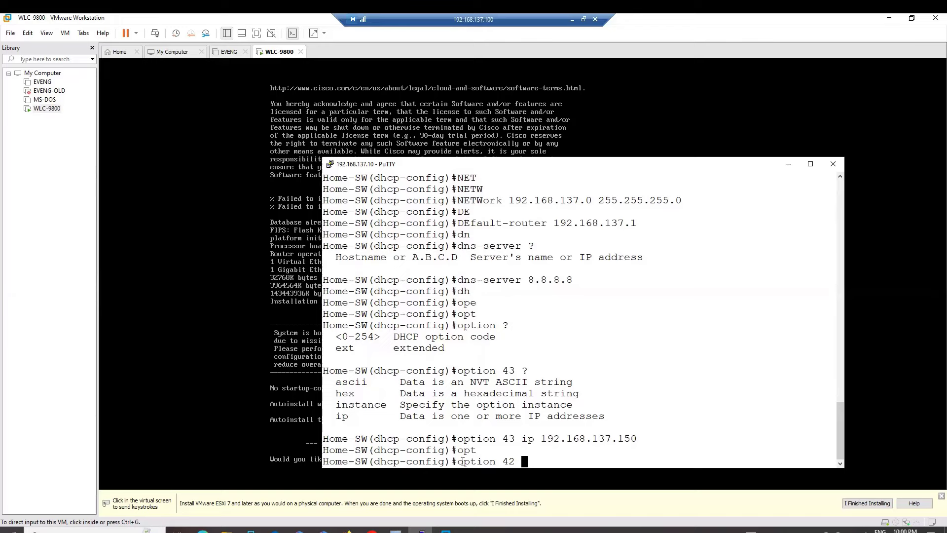
left_click_drag(462, 461, 508, 461)
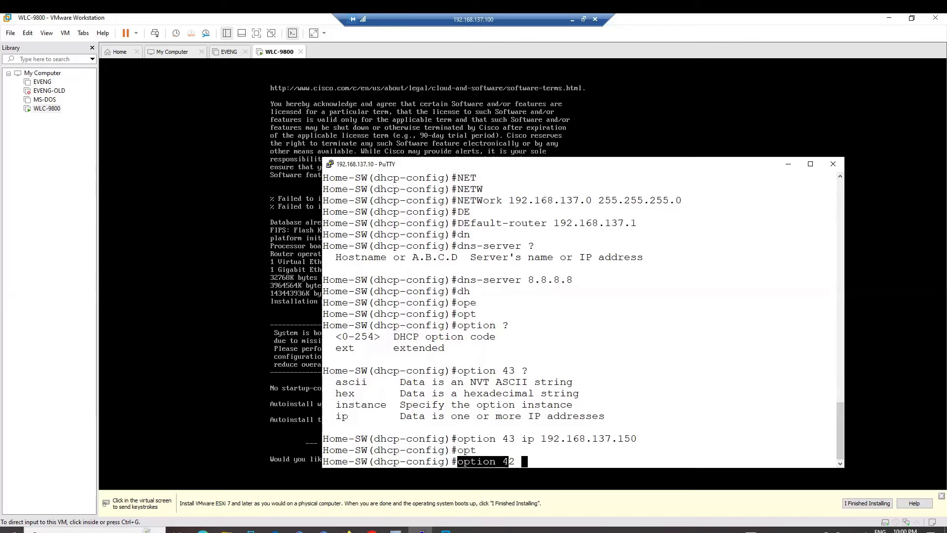
left_click(532, 460)
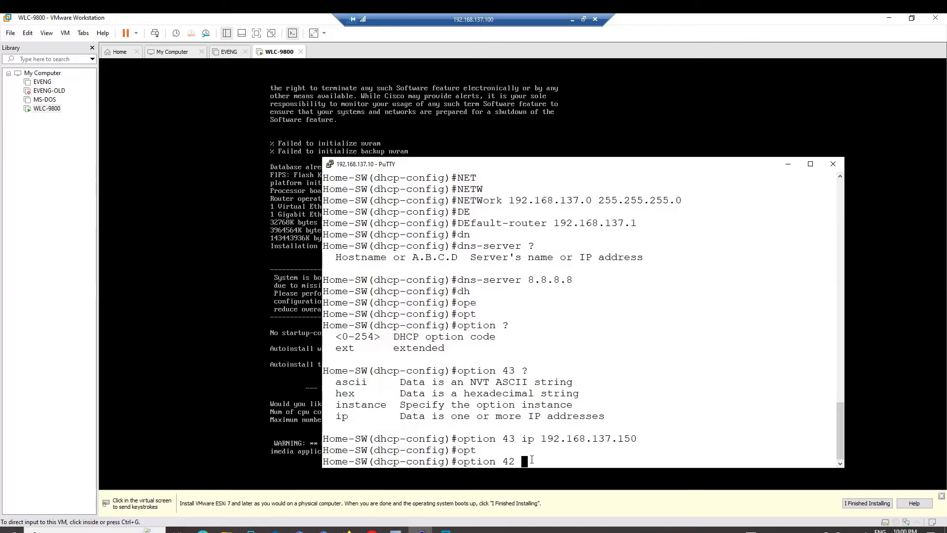
type("?ip ")
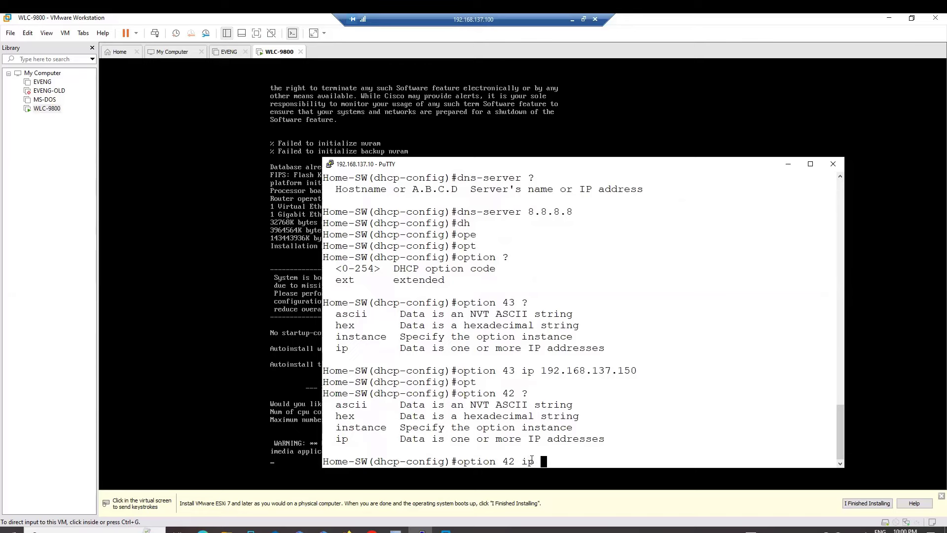
type("192.16")
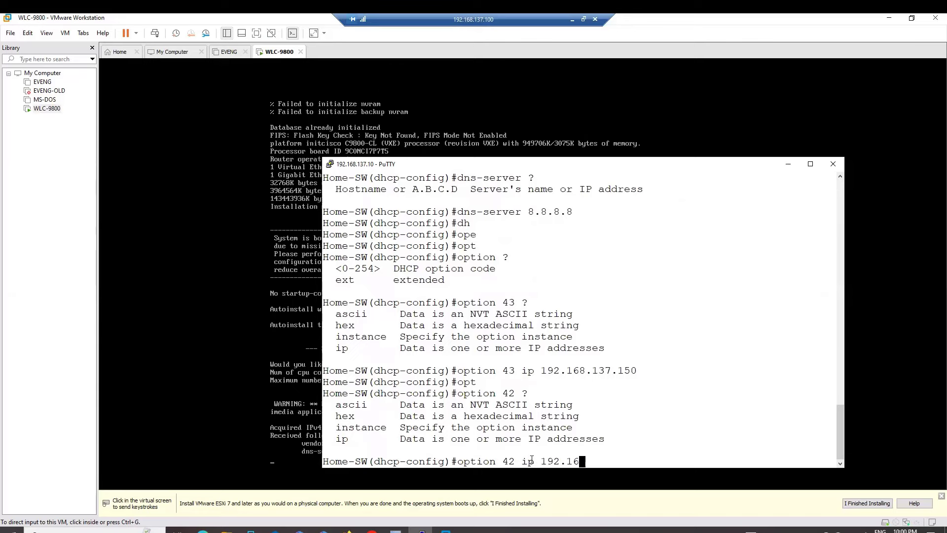
type("8.137/")
key("BackSpace")
type(".10")
key("Return")
Leave DHCP pool and global configuration modes on Home-SW, returning to privileged mode
type("exit")
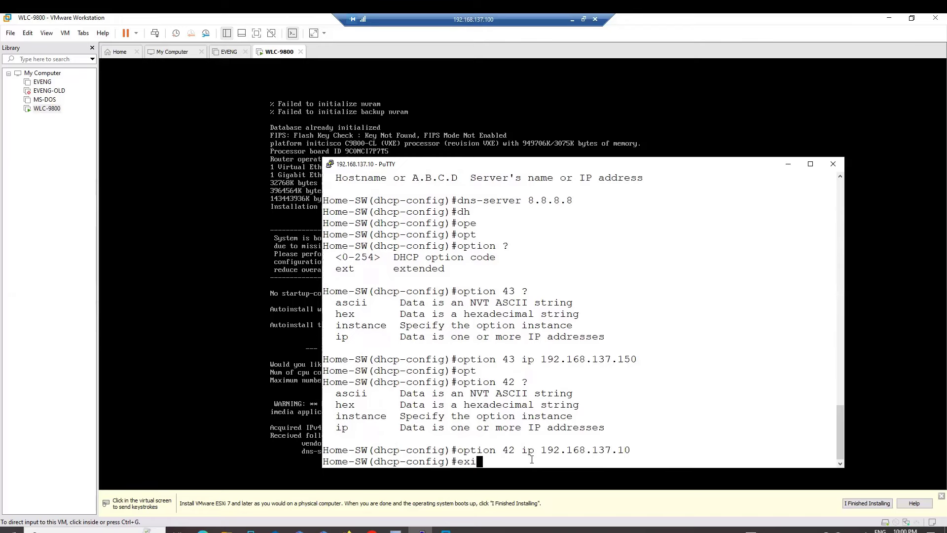
key("Return")
type("exit")
key("Return")
Display the running configuration of Home-SW and page through to the DHCP section
type("sho")
key("Tab")
type("run")
key("Tab")
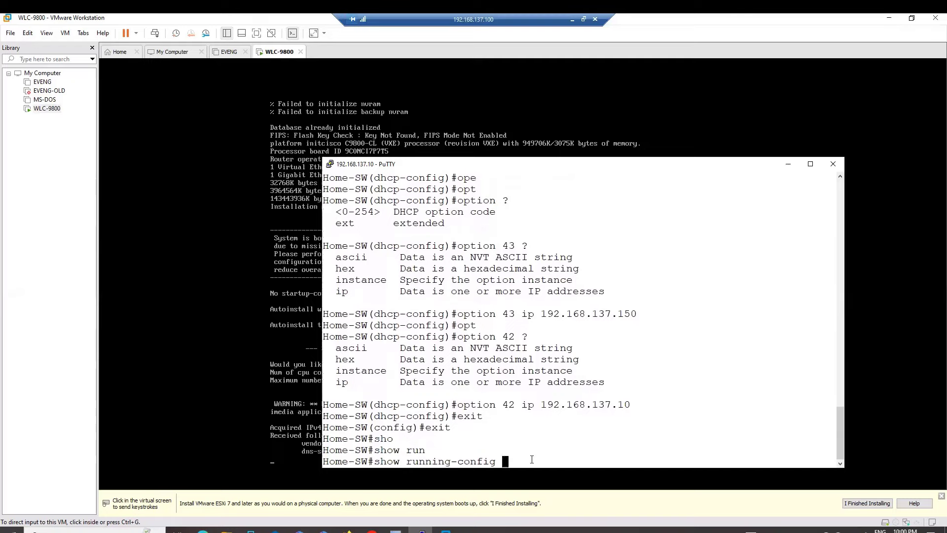
key("Return")
key("space")
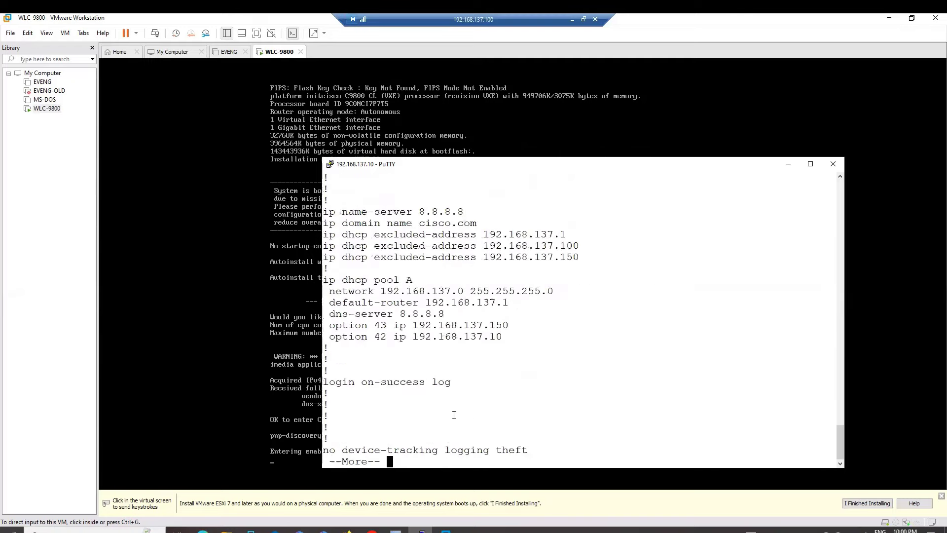
key("space")
Review pool A's network, default router, DNS server and options 43 and 42 in the running configuration, and close the listing
scroll(453, 416, "up", 7)
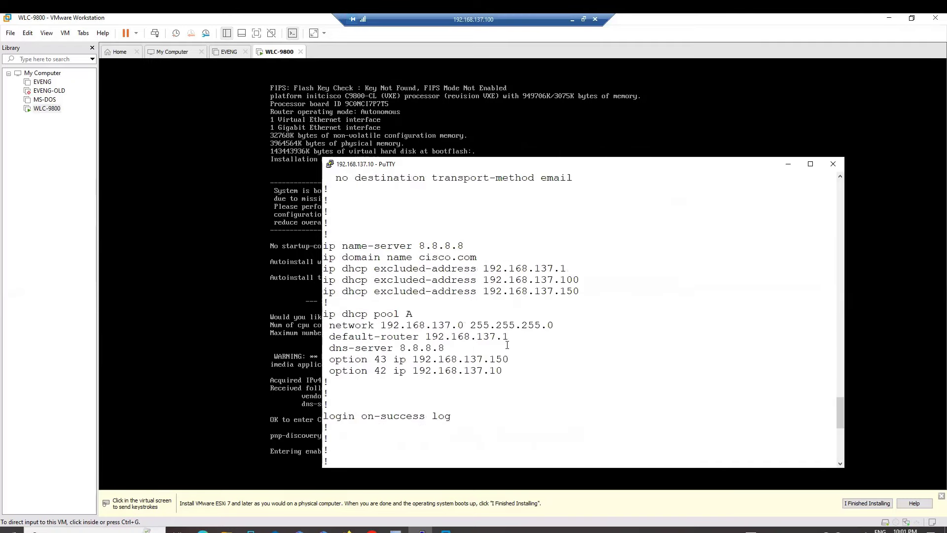
left_click_drag(541, 326, 387, 336)
left_click_drag(502, 337, 354, 348)
left_click_drag(509, 359, 355, 369)
left_click_drag(518, 373, 320, 373)
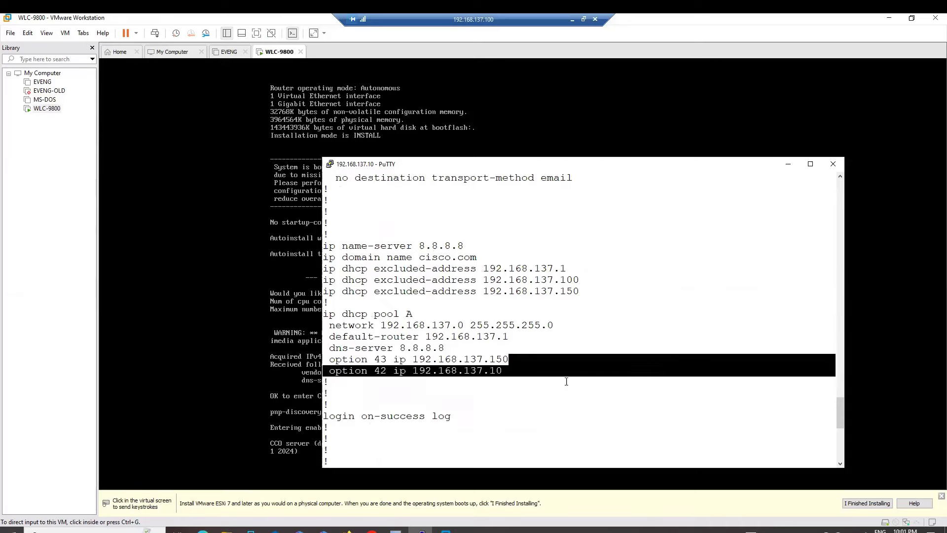
left_click_drag(566, 381, 445, 348)
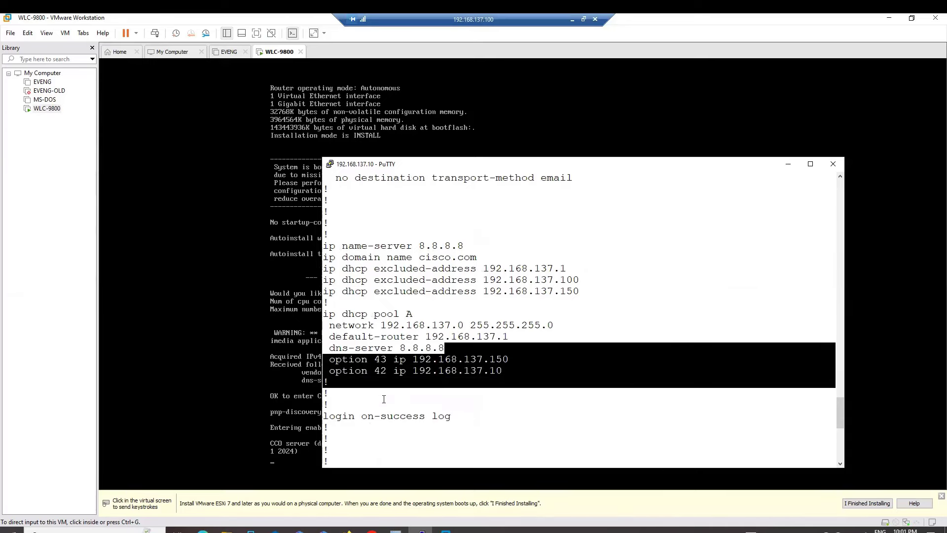
left_click(438, 436)
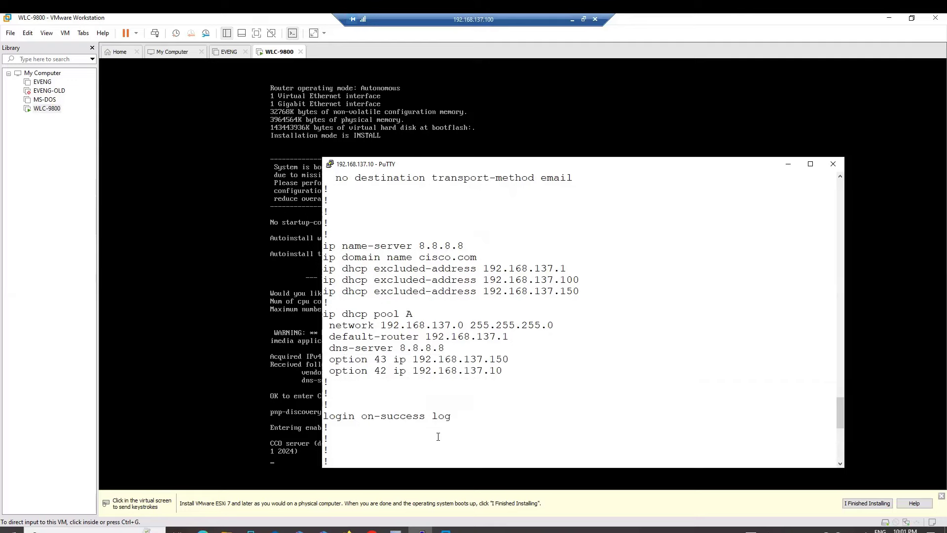
key("Return")
key("Return")
key("Return")
key("Return")
type("q")
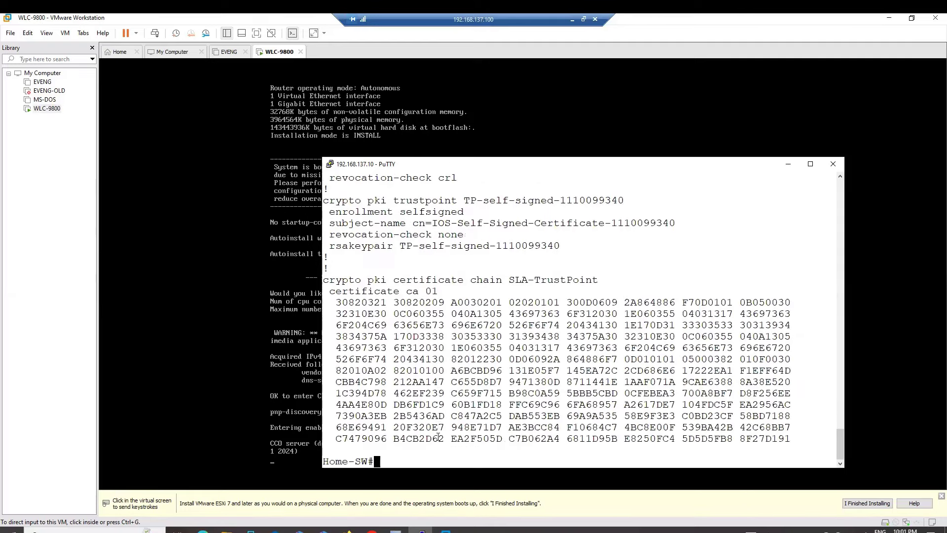
type("sho")
key("Tab")
type("run")
key("Tab")
type("int")
key("Tab")
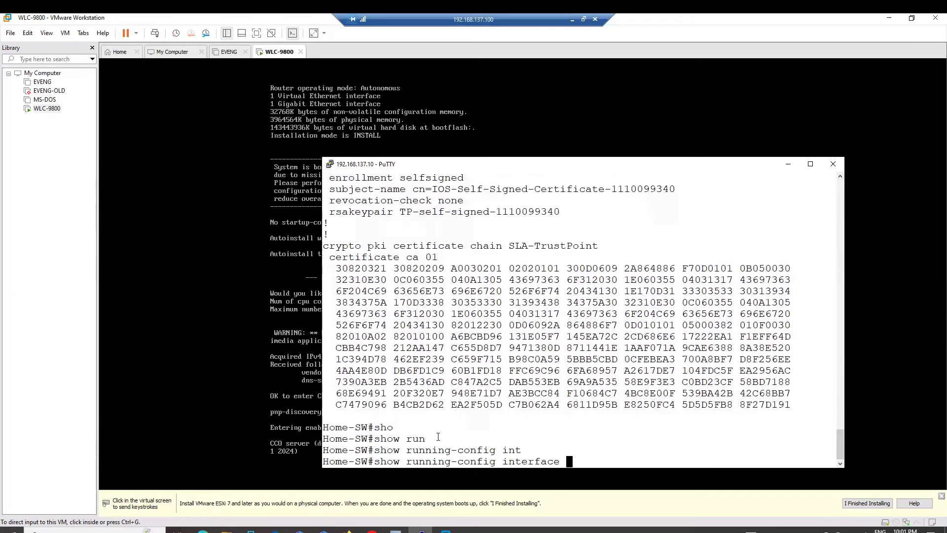
key("BackSpace")
key("BackSpace")
key("BackSpace")
key("BackSpace")
key("BackSpace")
key("BackSpace")
key("BackSpace")
key("BackSpace")
key("BackSpace")
key("BackSpace")
key("BackSpace")
key("BackSpace")
key("BackSpace")
key("BackSpace")
key("BackSpace")
key("BackSpace")
key("BackSpace")
key("BackSpace")
key("BackSpace")
key("BackSpace")
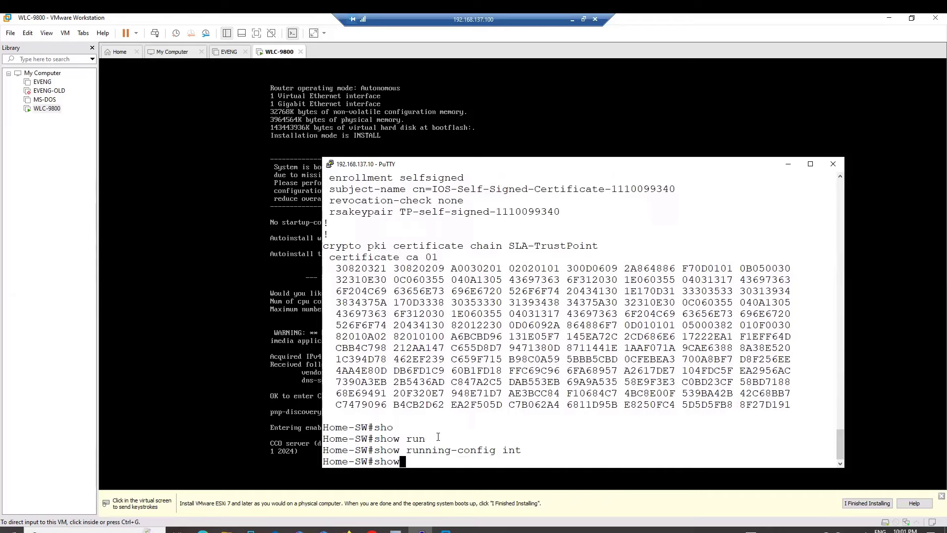
List the CDP neighbors of Home-SW and examine the local interfaces of the access point and the WLC
type("cd")
key("Tab")
type("nei")
key("Tab")
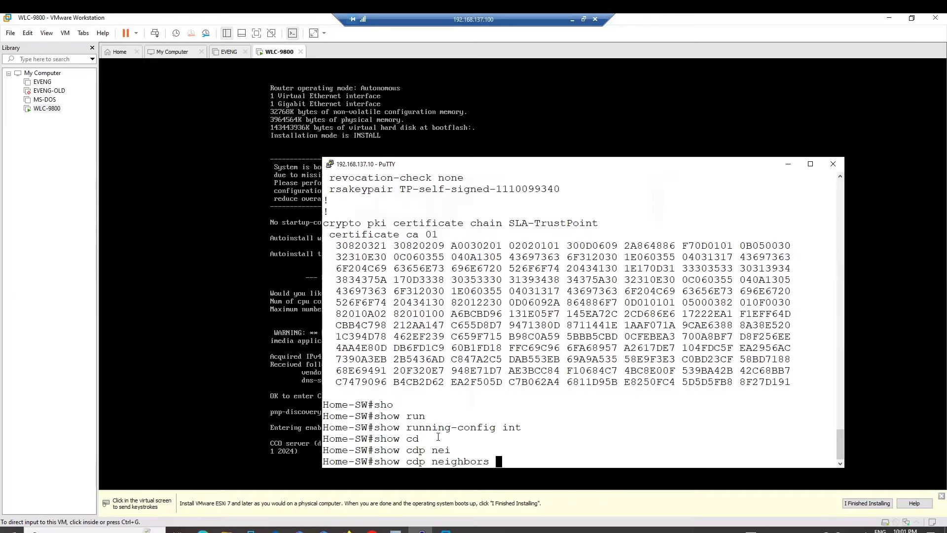
key("Return")
double_click(448, 425)
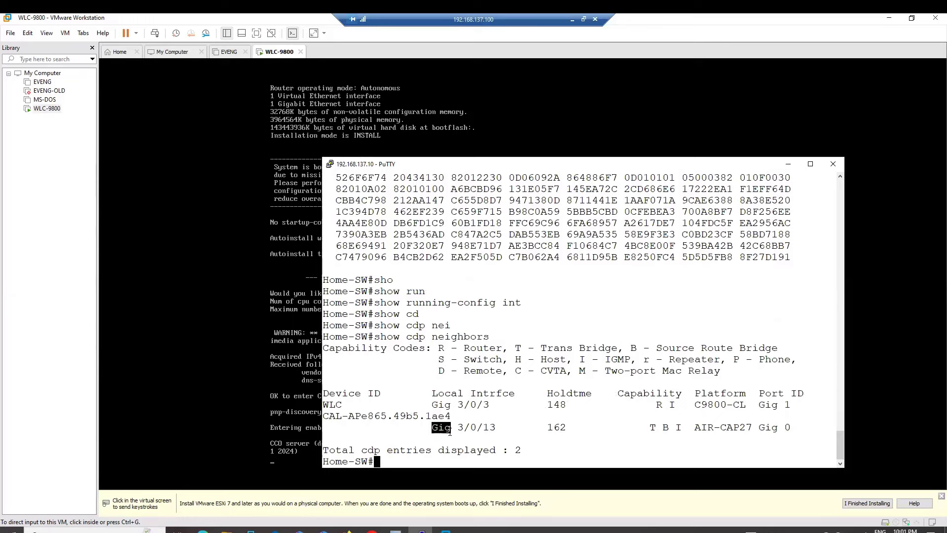
left_click(448, 423)
left_click_drag(489, 404, 435, 397)
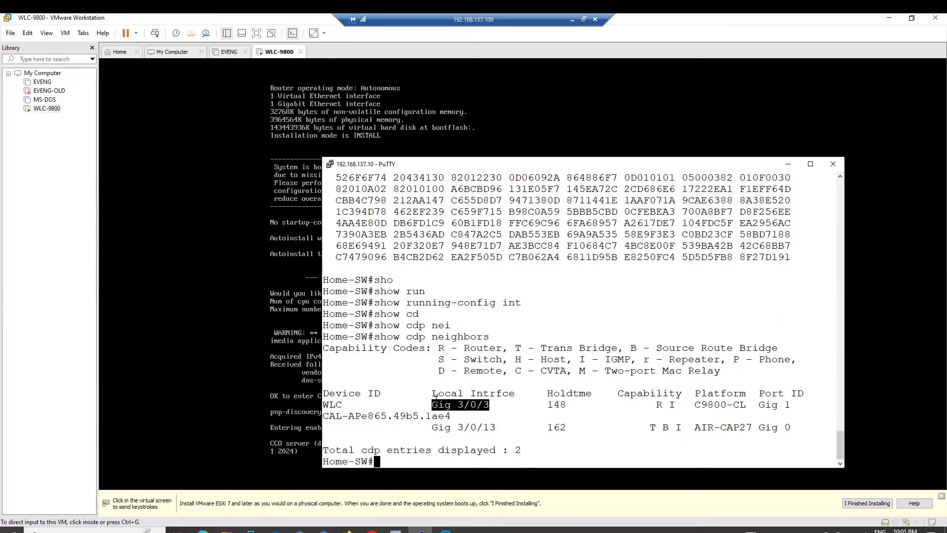
Check whether the WLC-9800 console responds at the initial configuration dialog by submitting blank answers, and return to the Home-SW PuTTY session
left_click(273, 452)
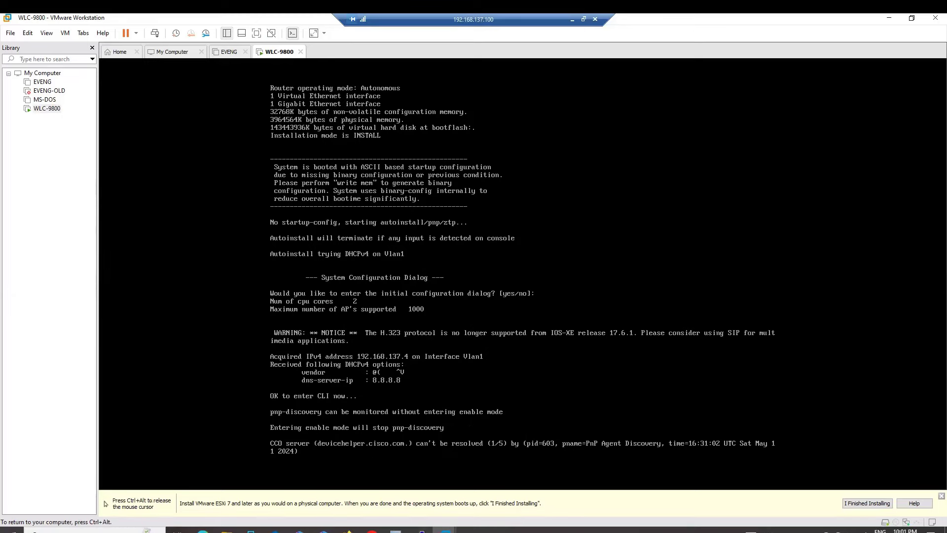
key("Return")
key("Return")
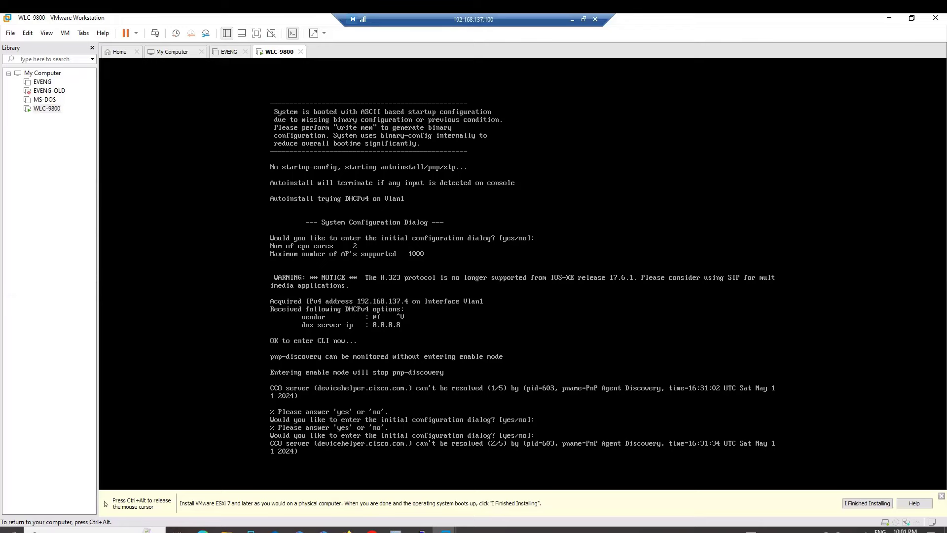
key("ctrl+alt")
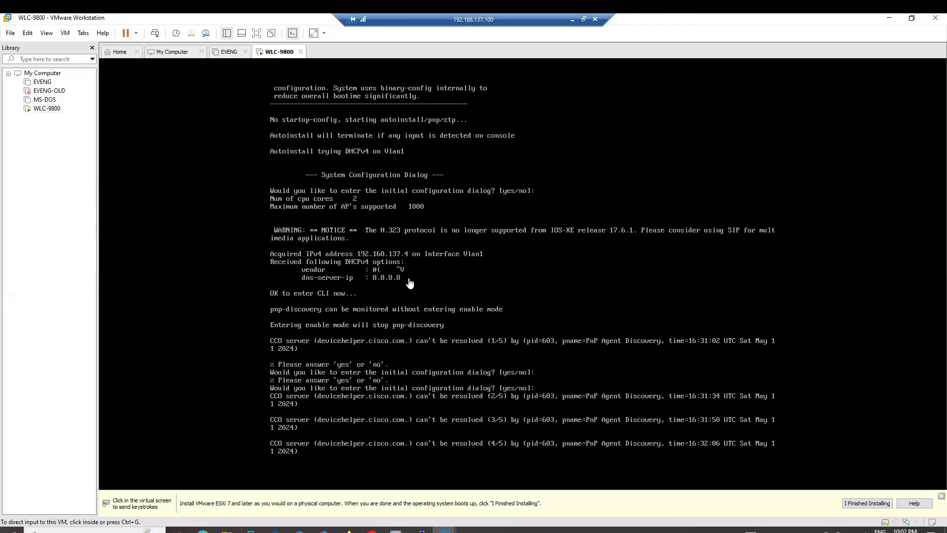
left_click(407, 257)
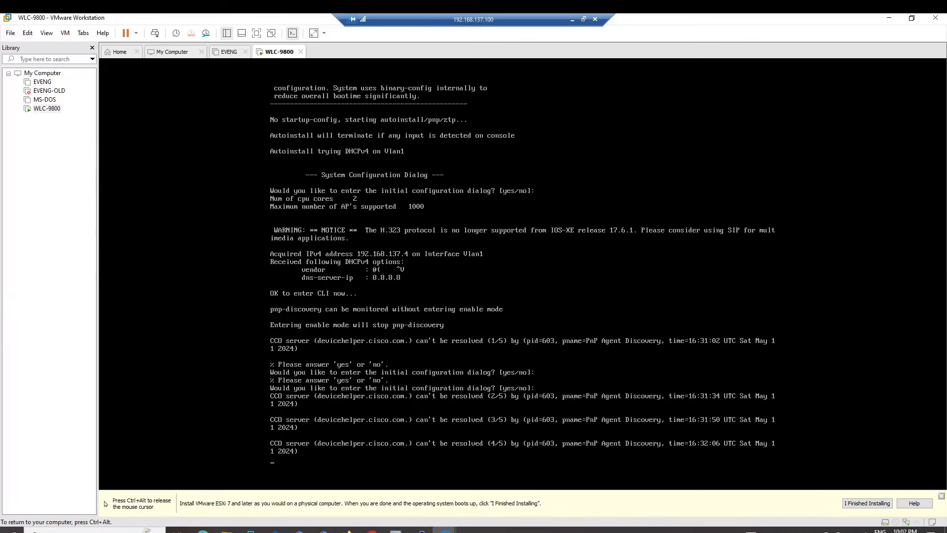
key("Return")
key("Return")
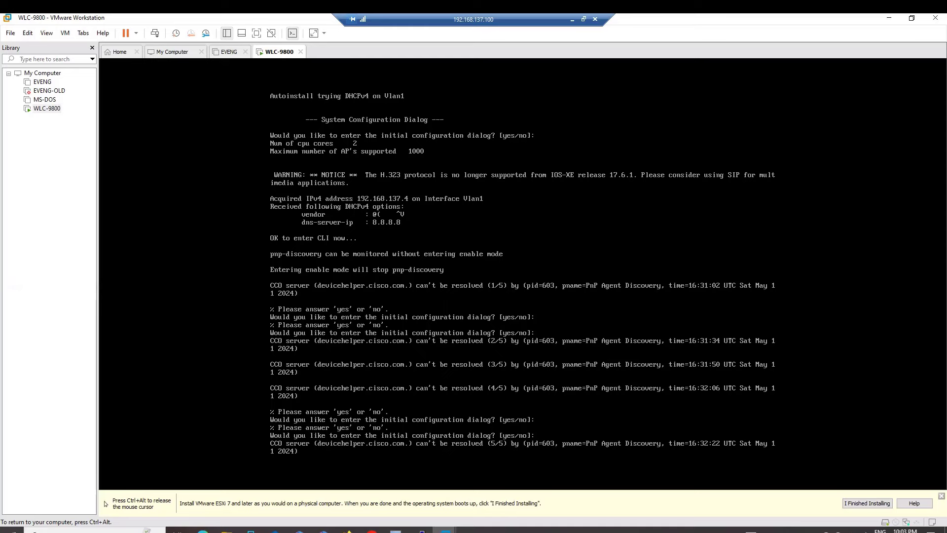
key("ctrl+alt")
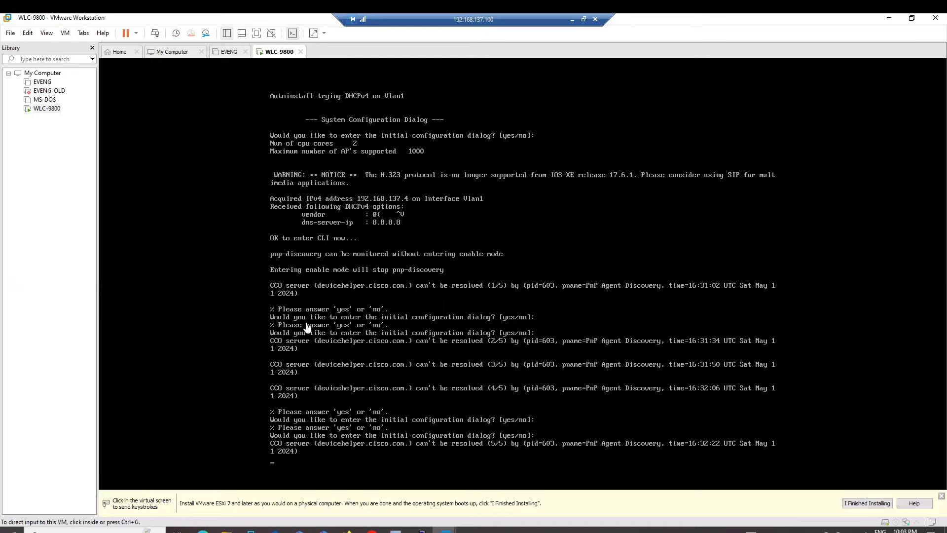
left_click(422, 531)
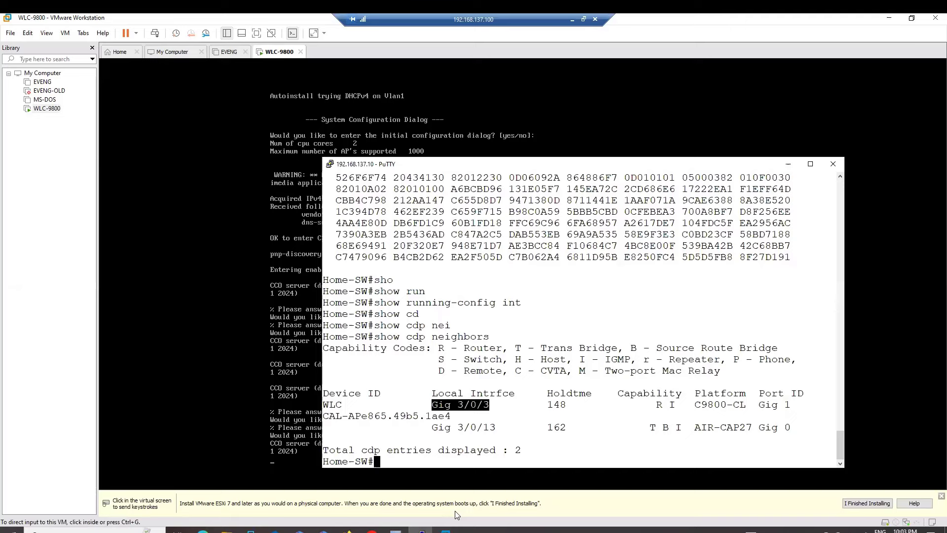
Show the detailed CDP neighbor information for gigabitEthernet 3/0/13 on Home-SW
left_click(489, 455)
type("sho")
key("Tab")
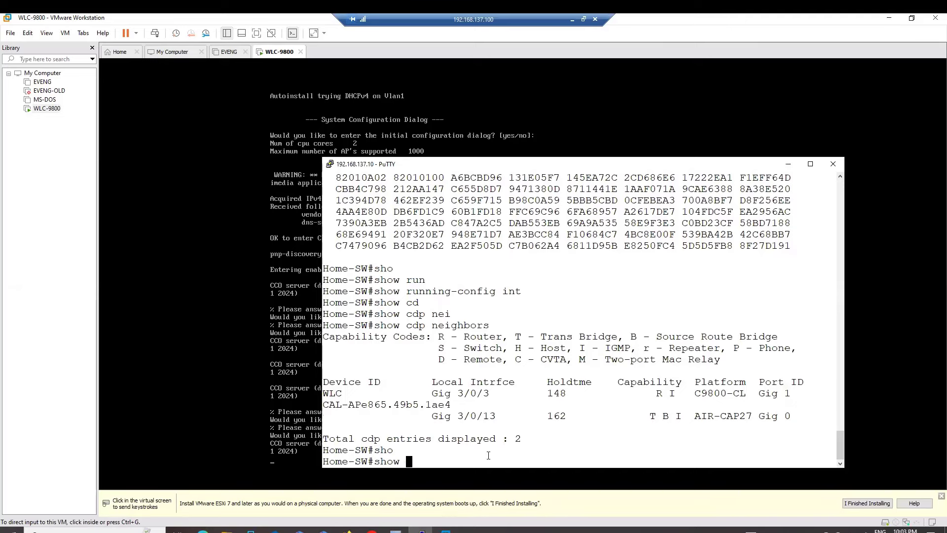
type("cdp")
key("Tab")
type("nei")
key("Tab")
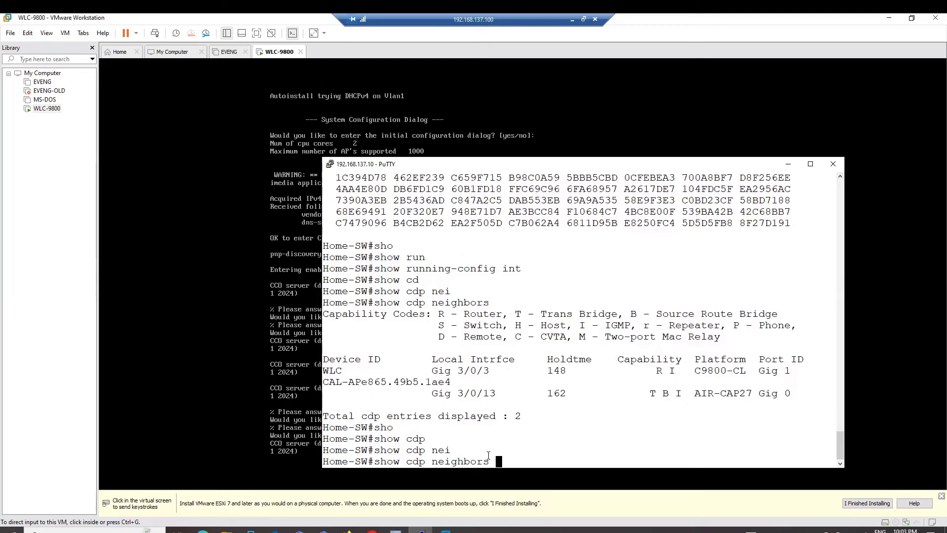
type("gi")
key("Tab")
type("3/1")
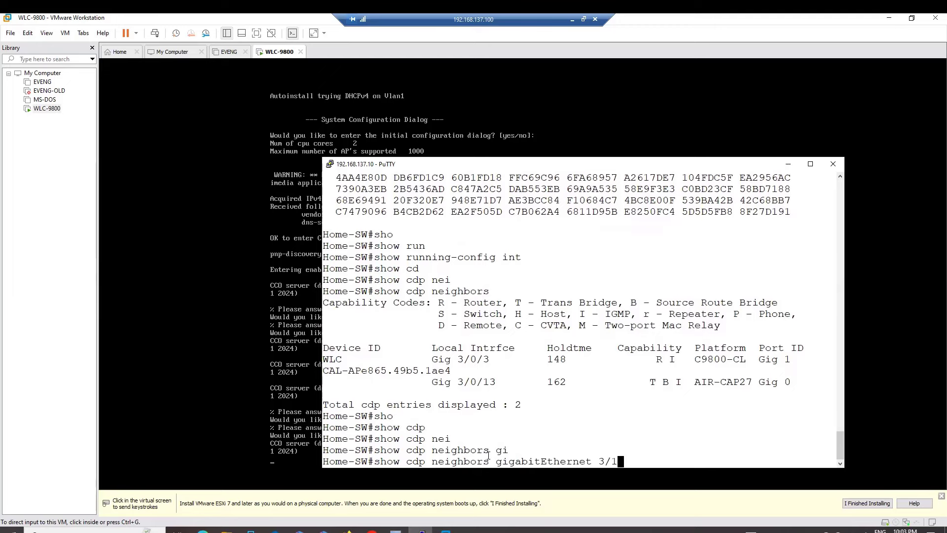
key("BackSpace")
type("0/13 det0")
key("Tab")
key("BackSpace")
key("Tab")
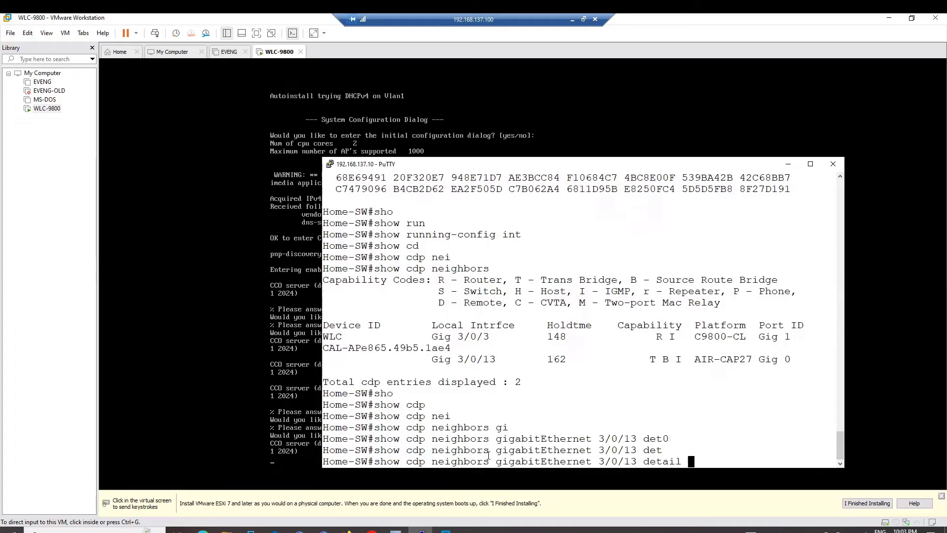
key("Return")
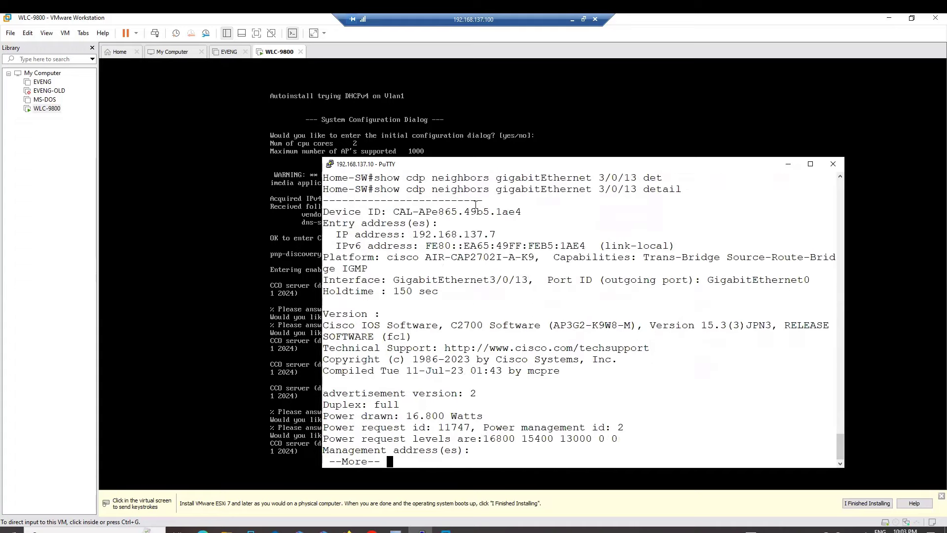
Examine the access point's device ID and IP address in the CDP details through to the end, and return to the WLC-9800 console
left_click_drag(475, 202, 476, 221)
left_click_drag(501, 189, 650, 189)
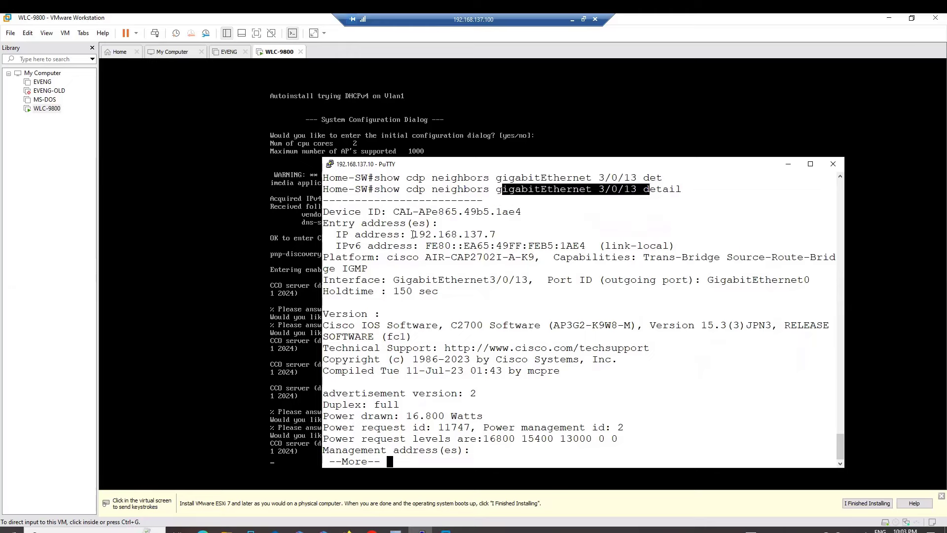
left_click_drag(413, 234, 495, 235)
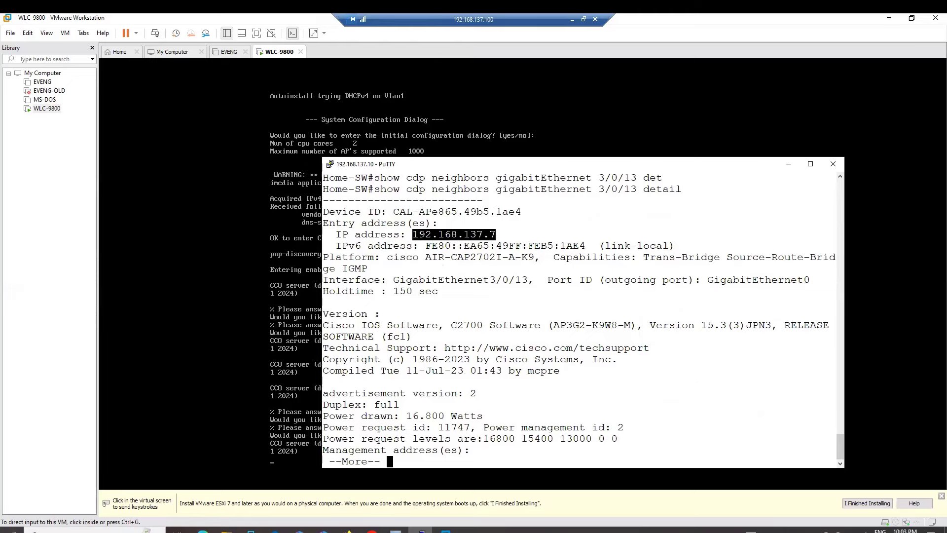
left_click_drag(381, 189, 682, 190)
left_click_drag(395, 212, 502, 213)
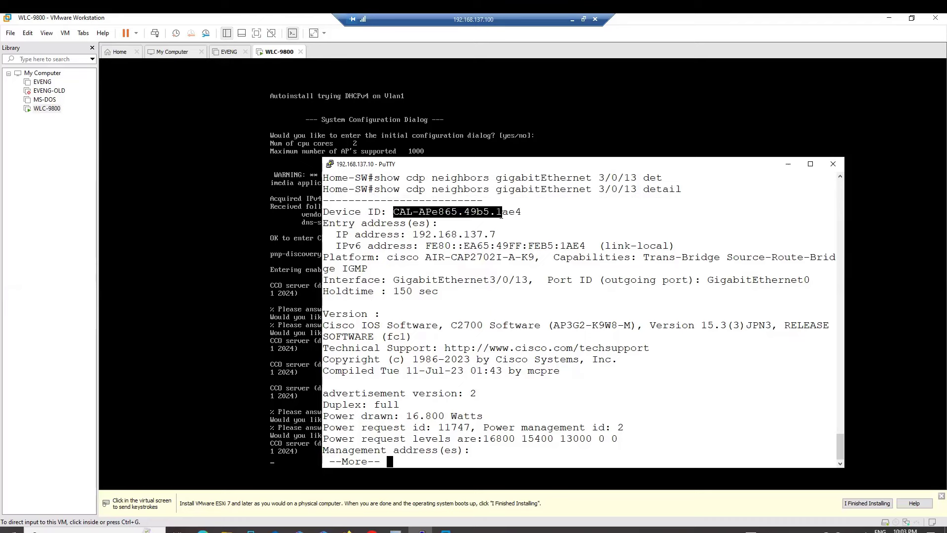
left_click_drag(399, 234, 497, 230)
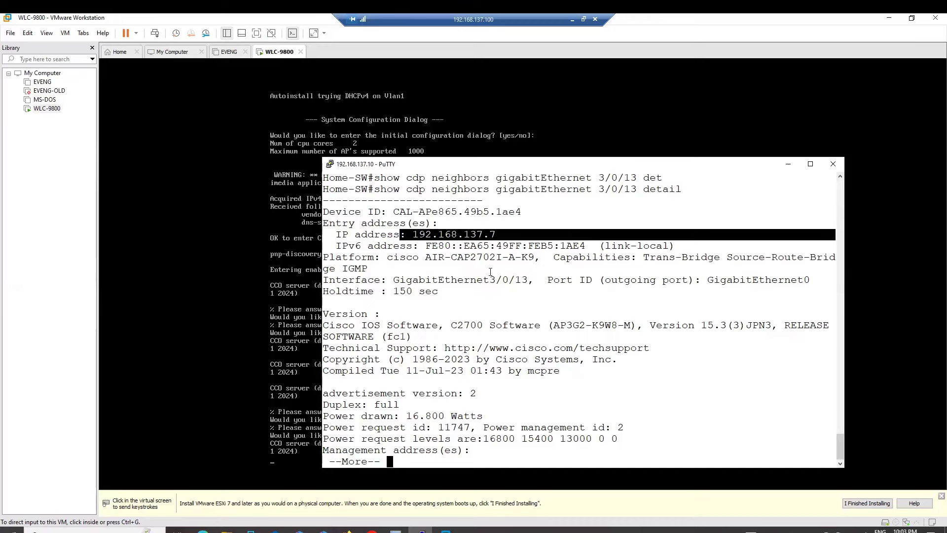
key("space")
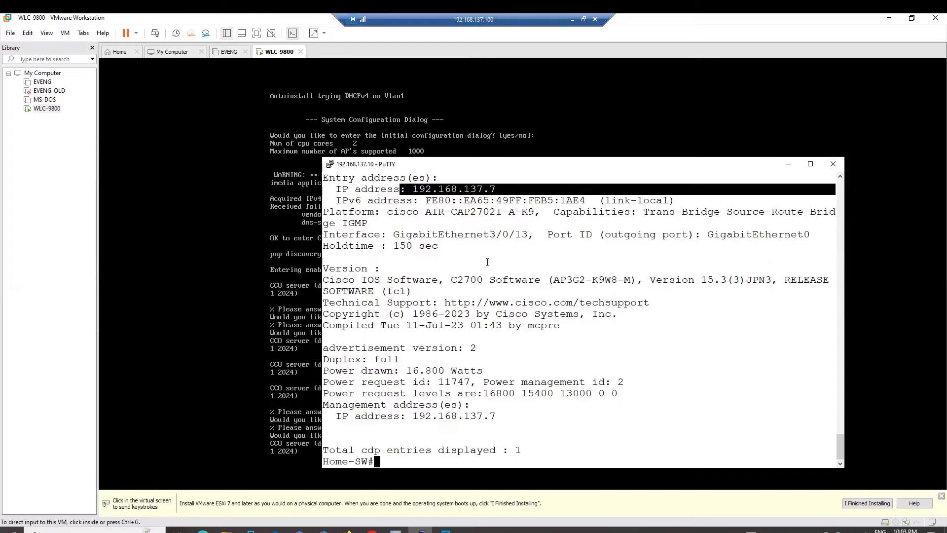
left_click(292, 437)
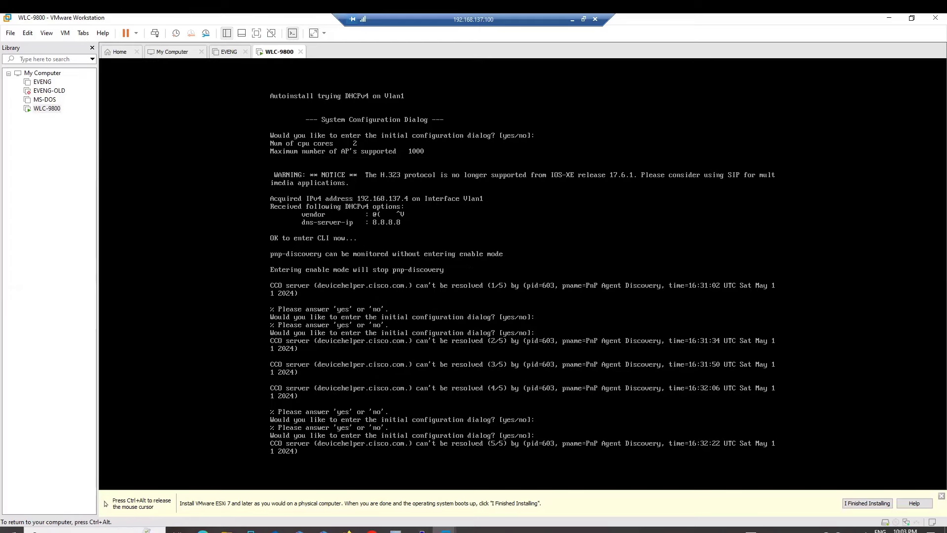
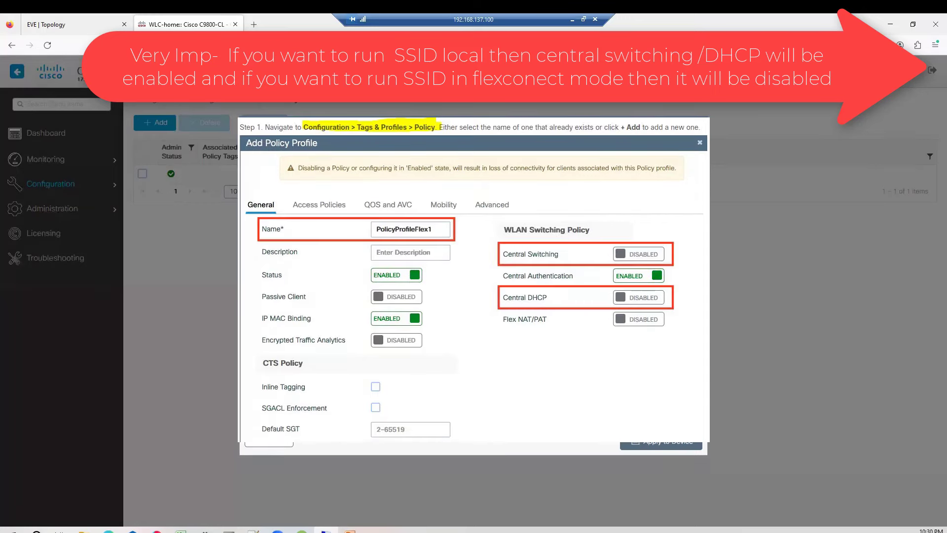
Set the VLAN/VLAN group of the new policy profile to default
left_click(467, 373)
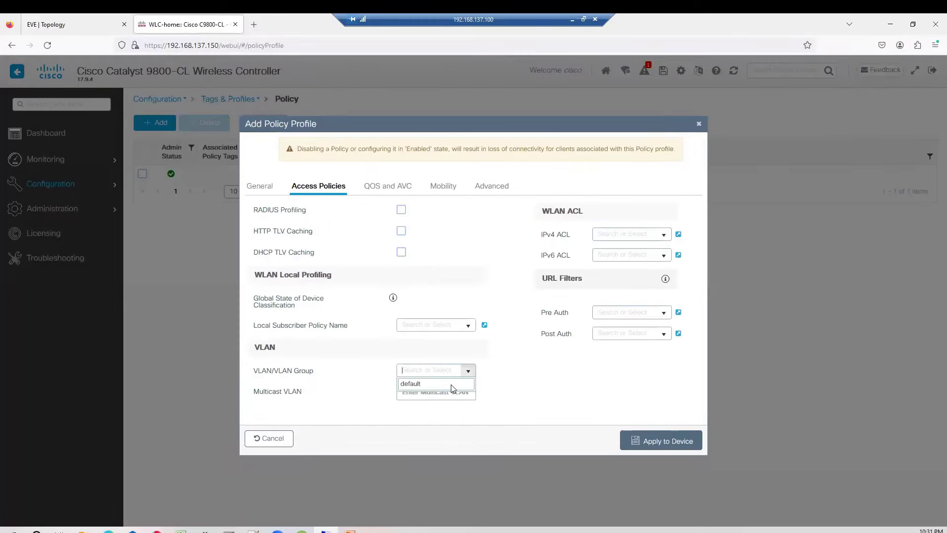
left_click(451, 385)
left_click(438, 372)
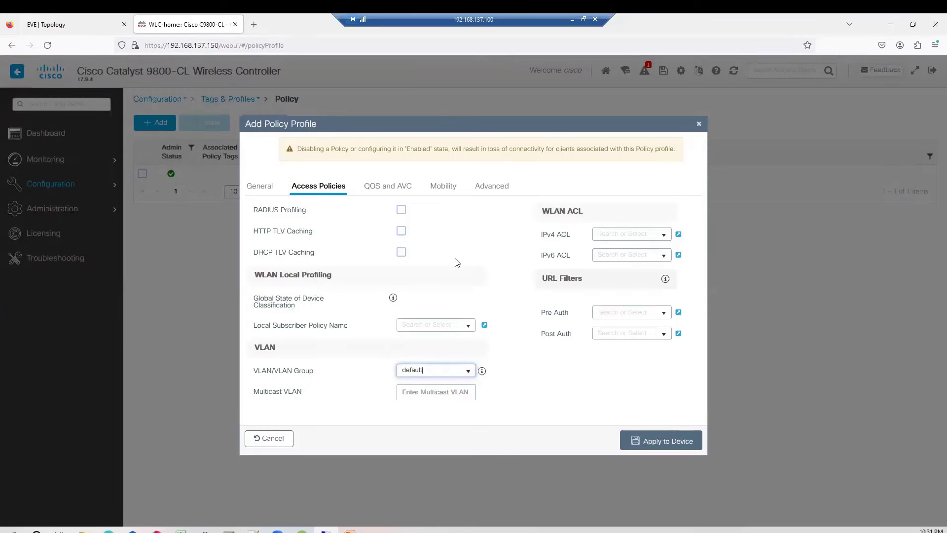
Enable the wlchome policy profile's status, recheck its VLAN assignment, and apply the profile to the device
left_click(259, 194)
left_click(407, 256)
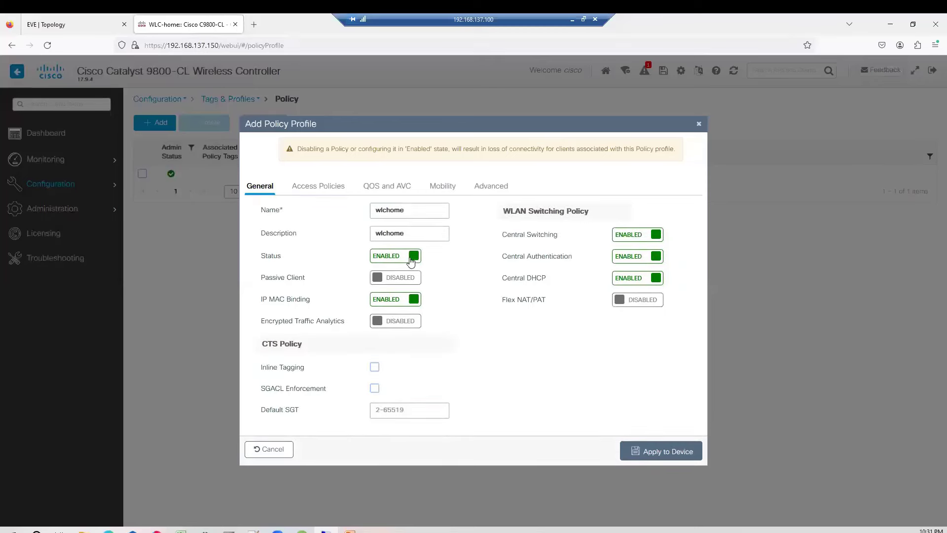
left_click(319, 187)
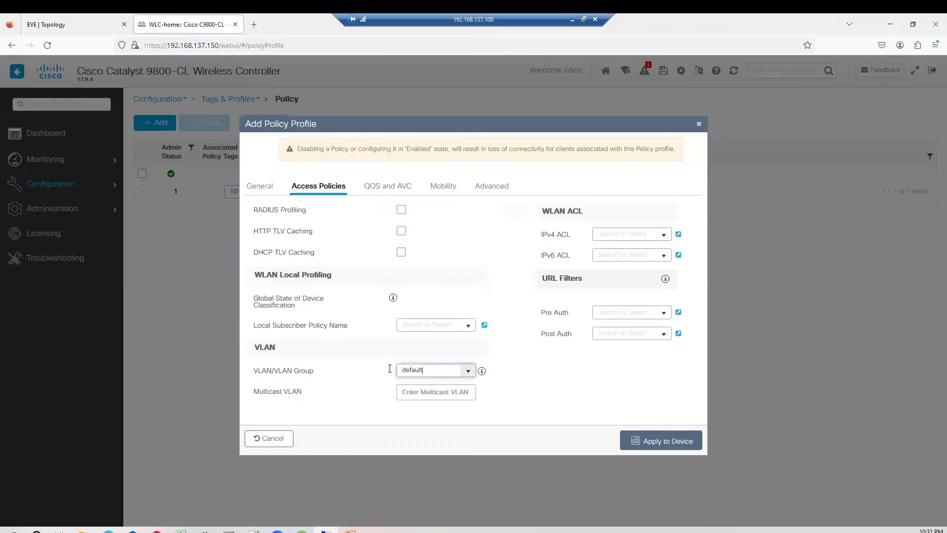
key("ctrl+a")
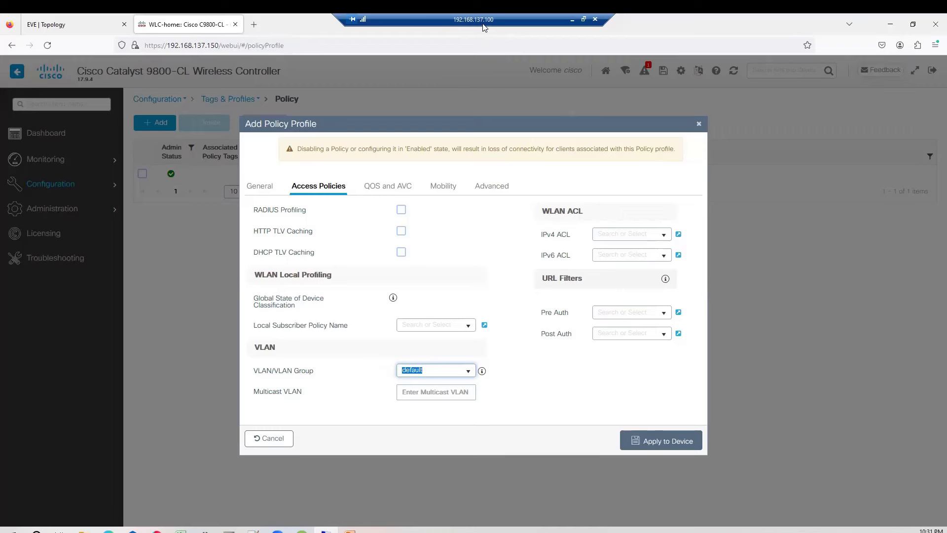
left_click(683, 441)
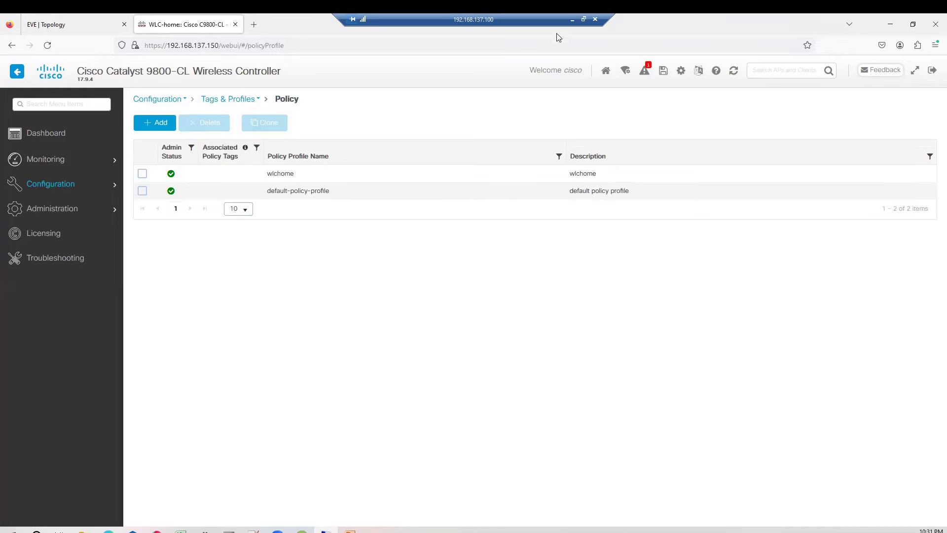
Check the Profiles and Tags slide in PowerPoint, return to the controller, and start a new policy tag named WLCHOME
left_click(572, 20)
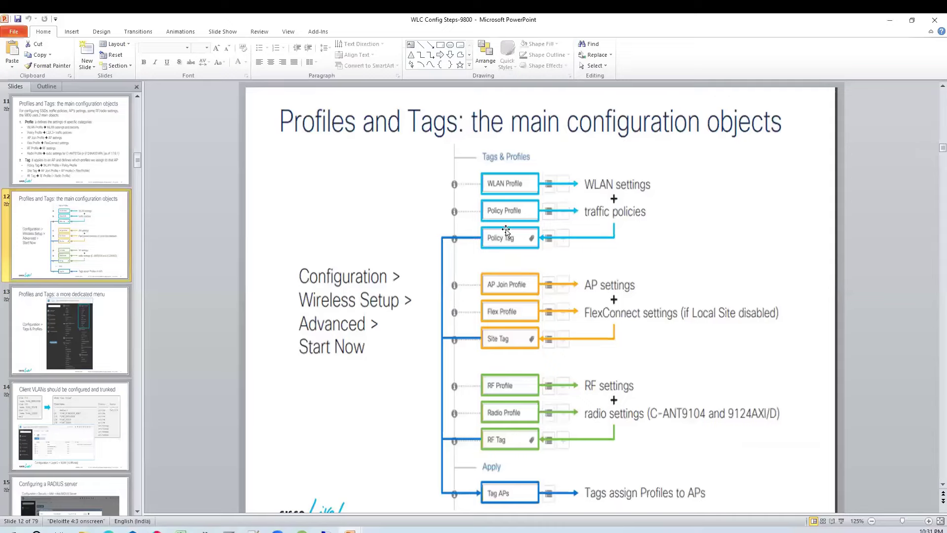
left_click(326, 531)
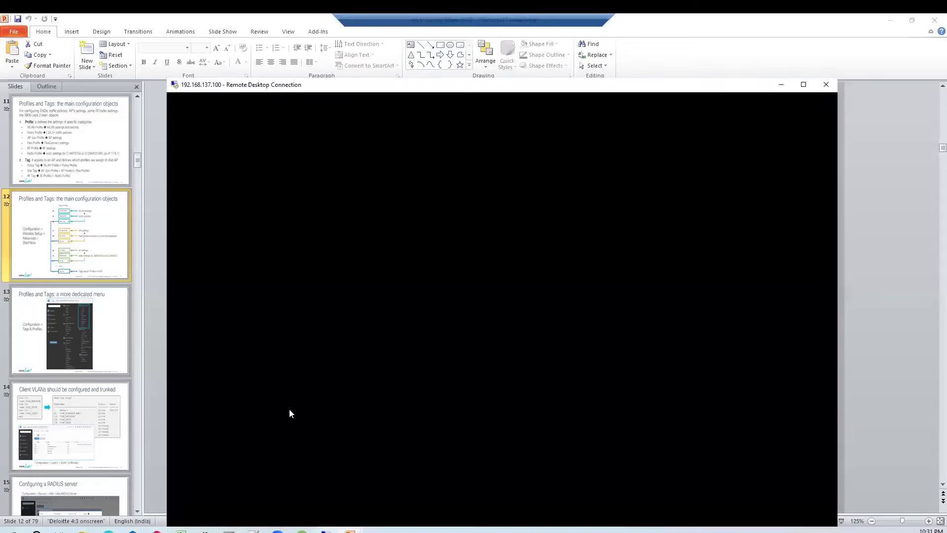
left_click(48, 187)
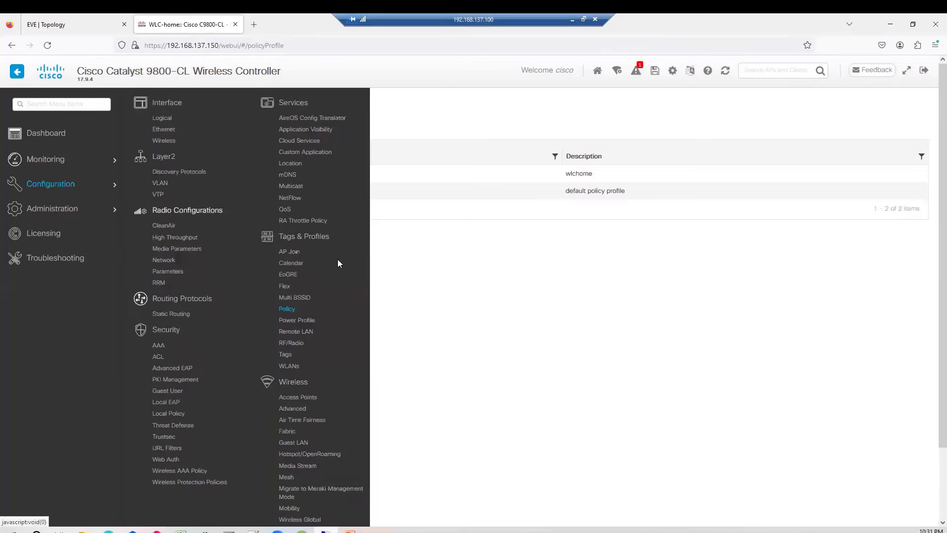
left_click(286, 355)
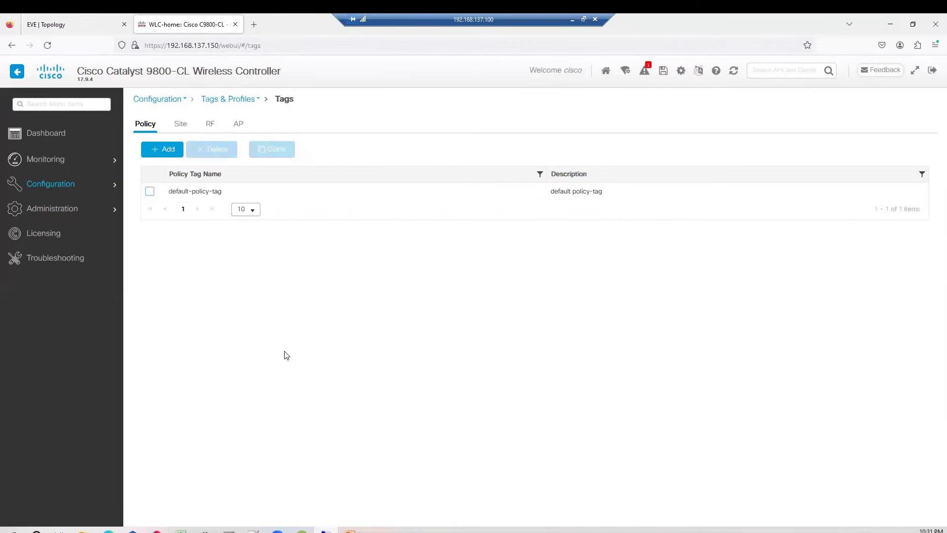
left_click(162, 155)
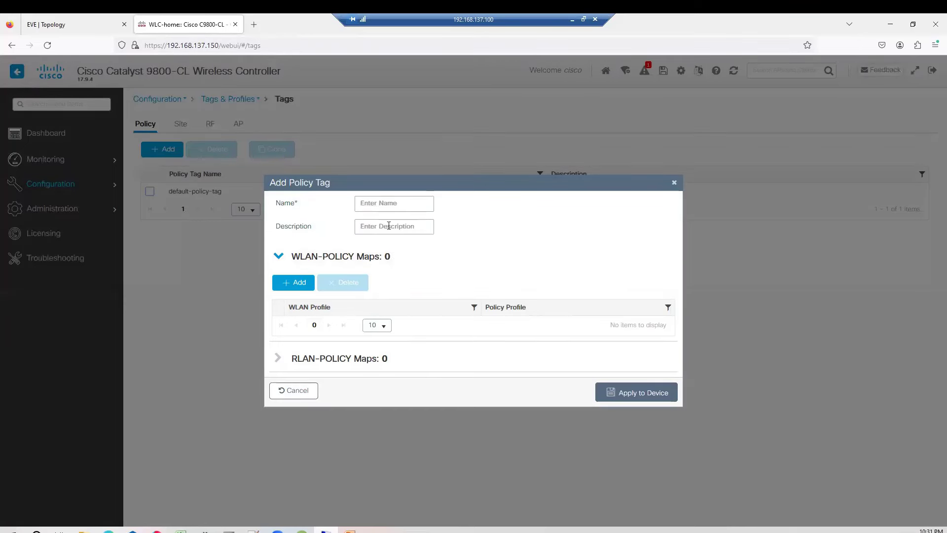
left_click(386, 207)
type("WLCHOME")
Map WLAN profile WLC_HOME to policy profile wlchome in the policy tag and apply the tag to the device
left_click(306, 283)
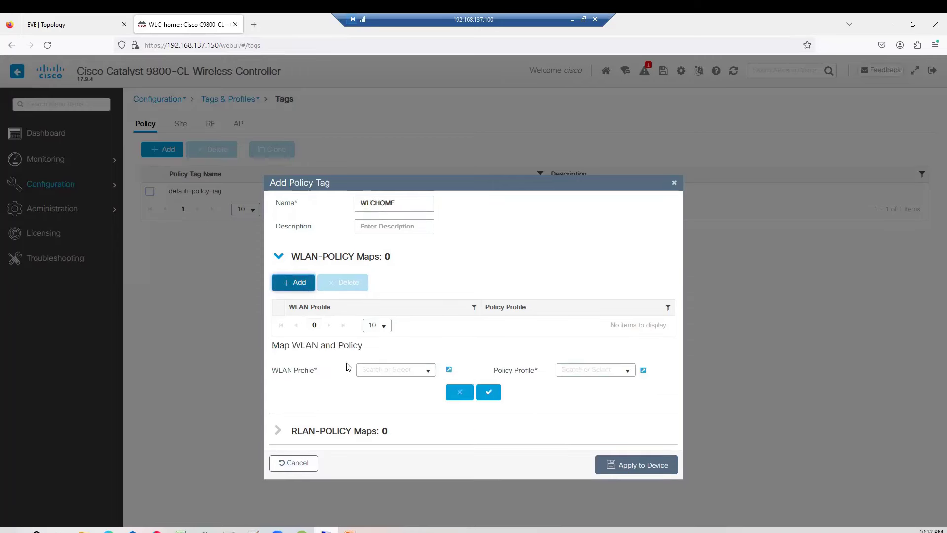
left_click(422, 371)
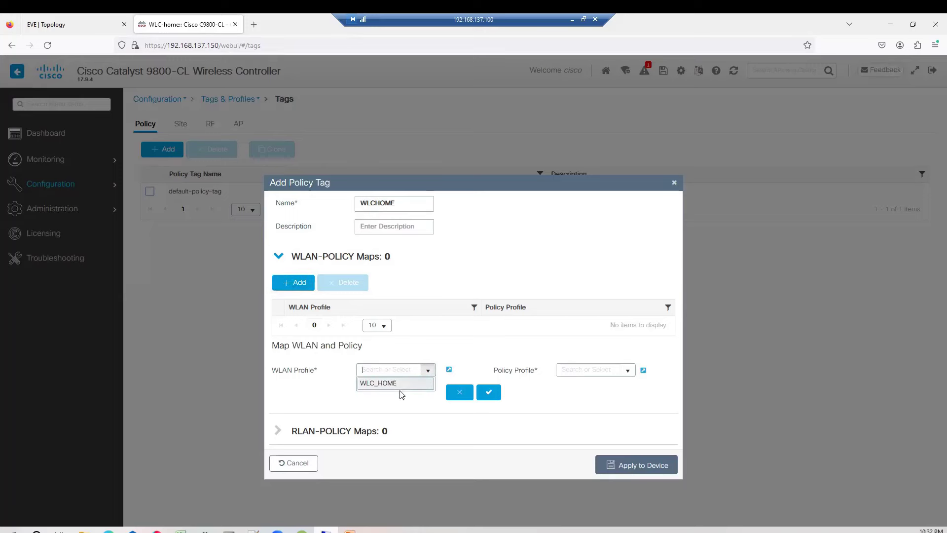
left_click(396, 383)
left_click(610, 371)
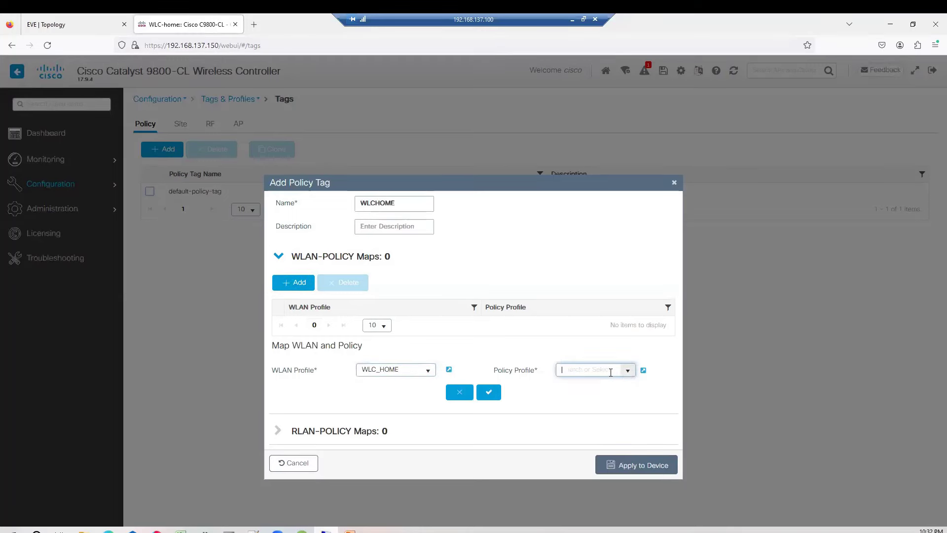
left_click(628, 373)
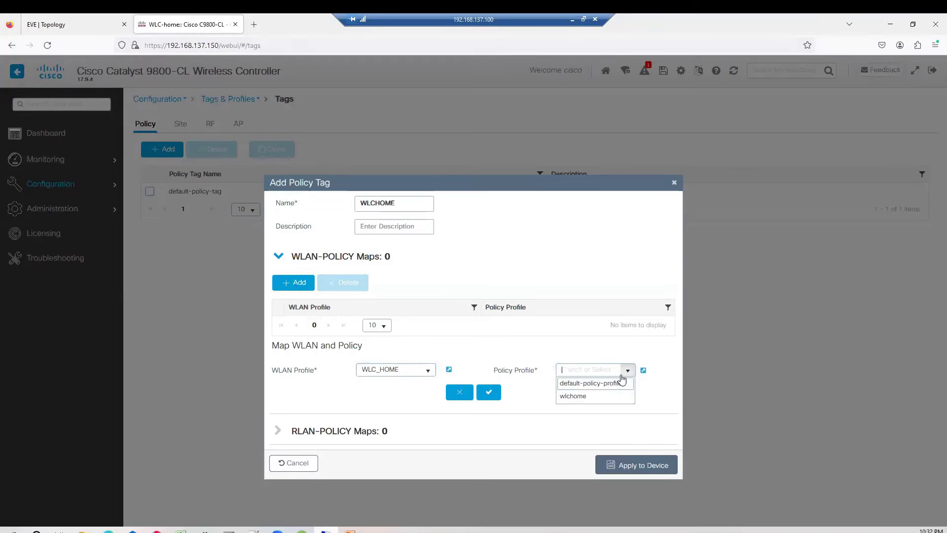
left_click(594, 399)
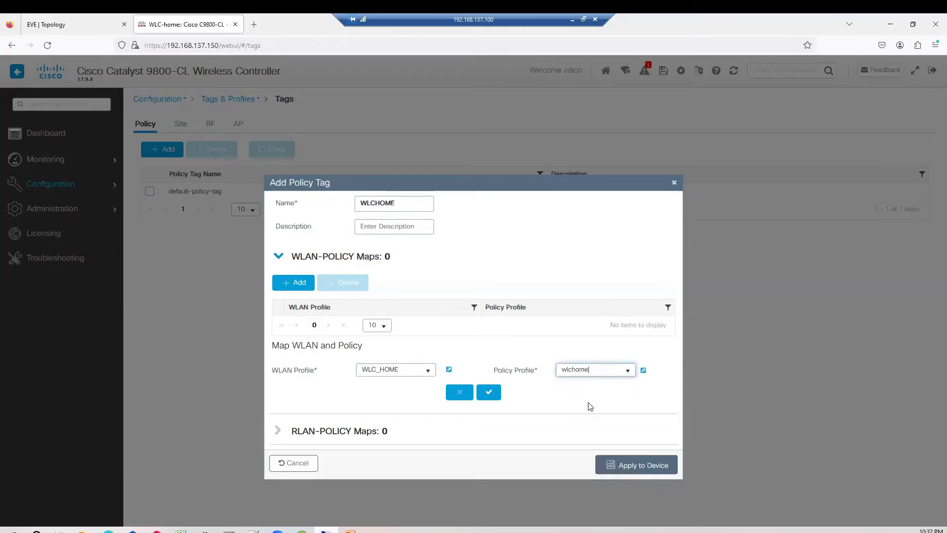
left_click(628, 460)
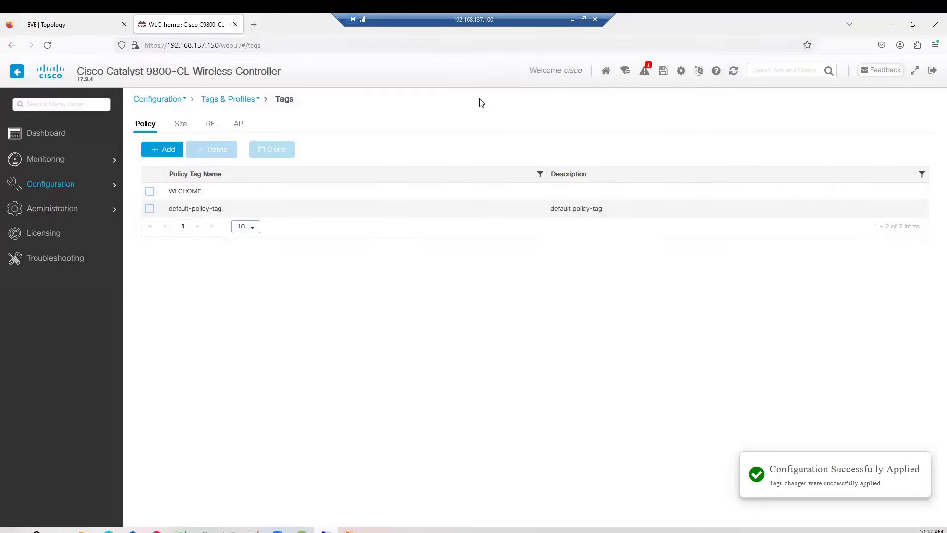
Assign the WLCHOME policy tag to the AIR-CAP2702I-A-K9 access point and apply the change to the device
left_click(572, 20)
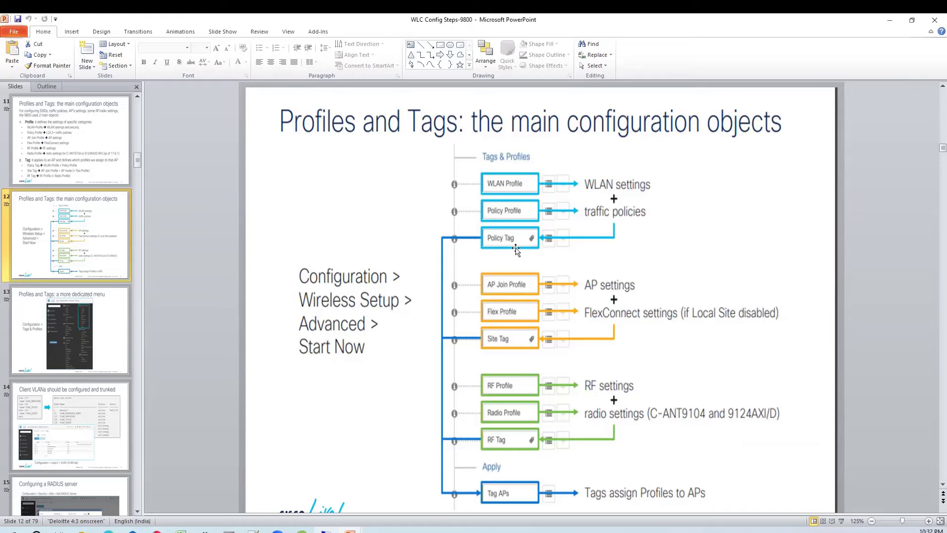
left_click(326, 531)
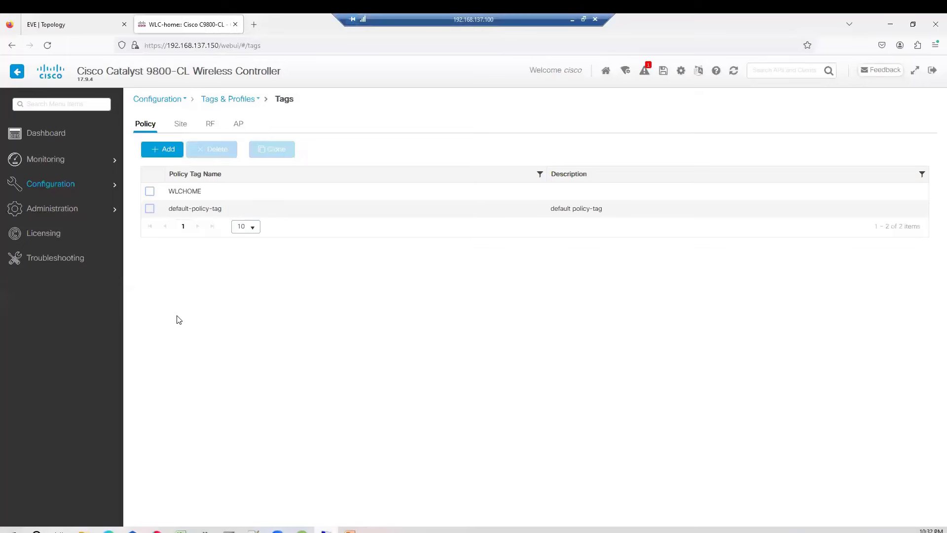
mouse_move(81, 193)
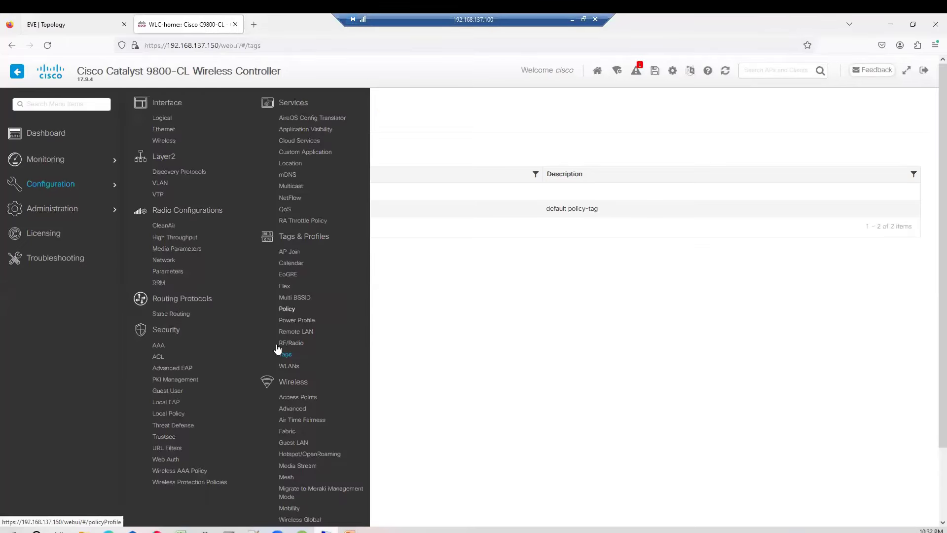
left_click(306, 400)
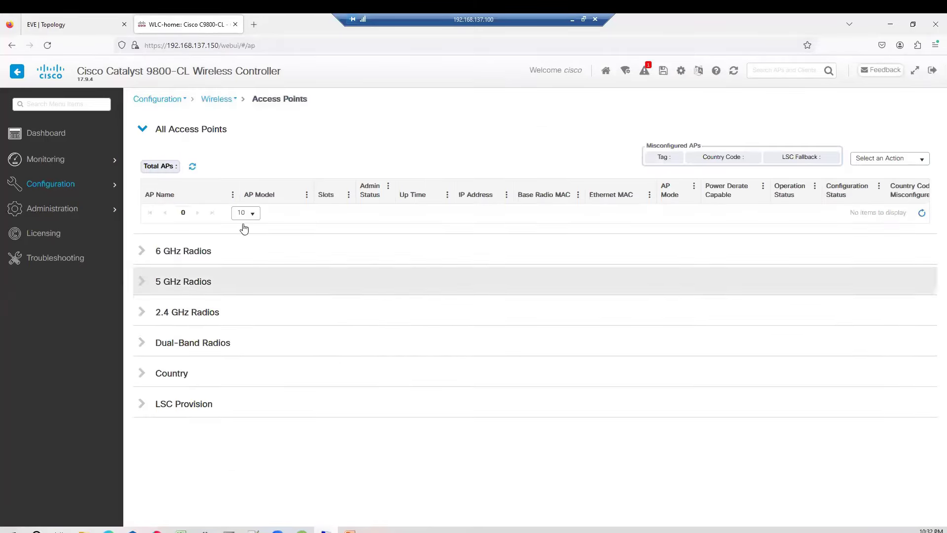
left_click(176, 218)
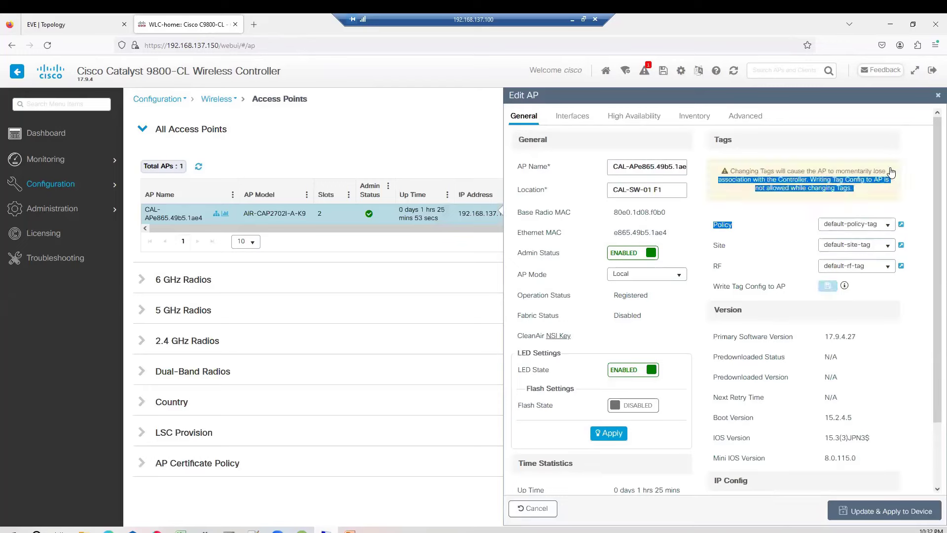
left_click(889, 168)
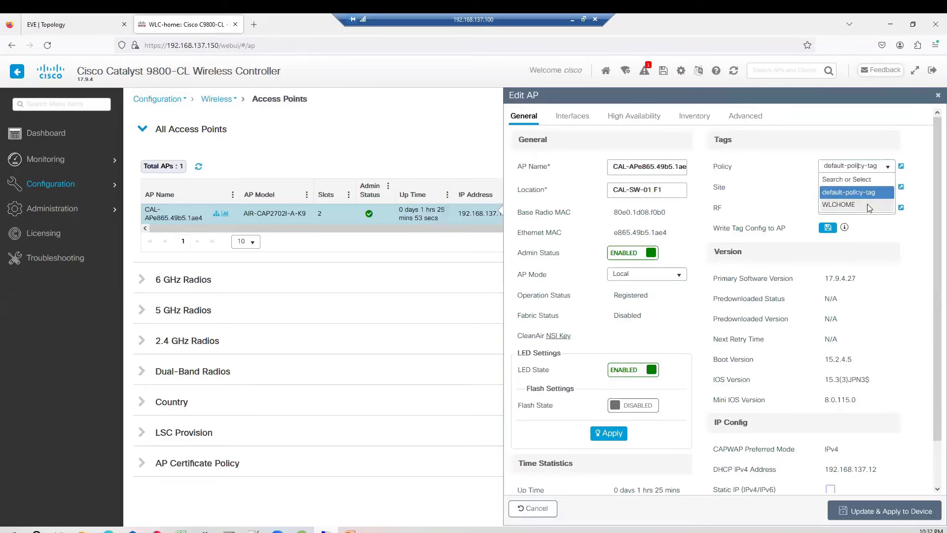
left_click(844, 207)
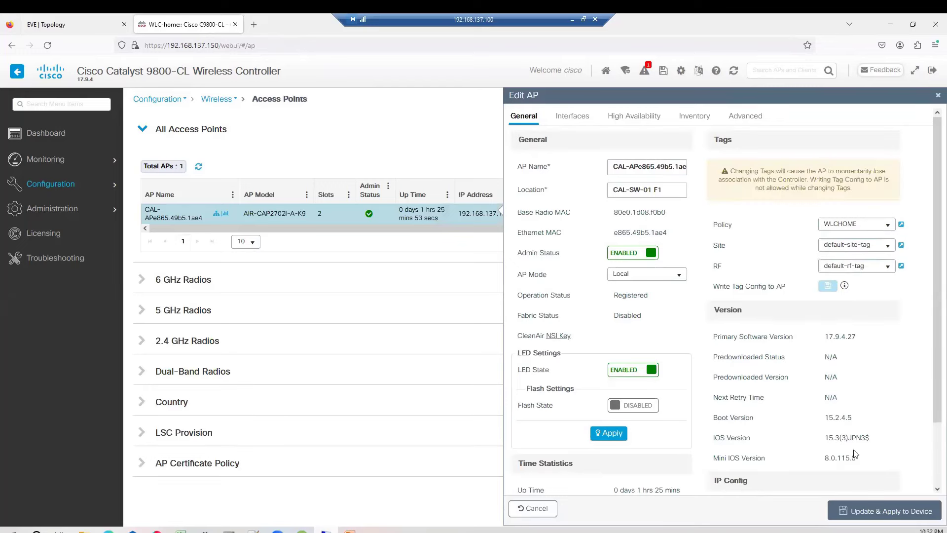
left_click(867, 512)
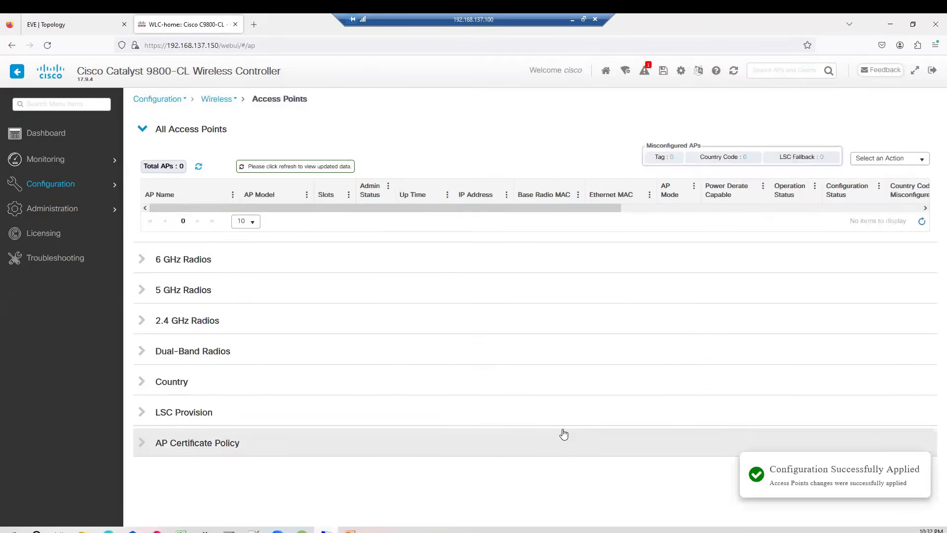
Review the Profiles and Tags slide in PowerPoint for the site tag components, and return to the controller
left_click(571, 20)
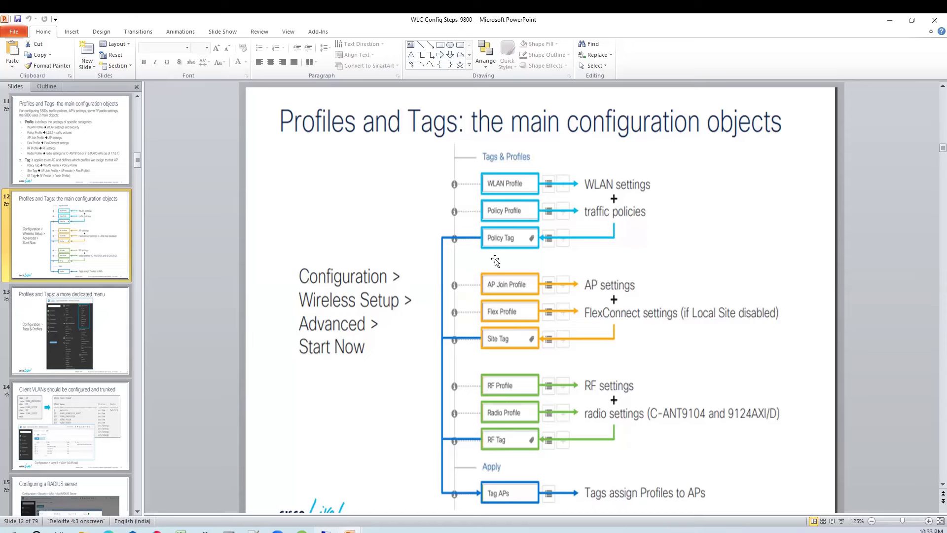
left_click(326, 530)
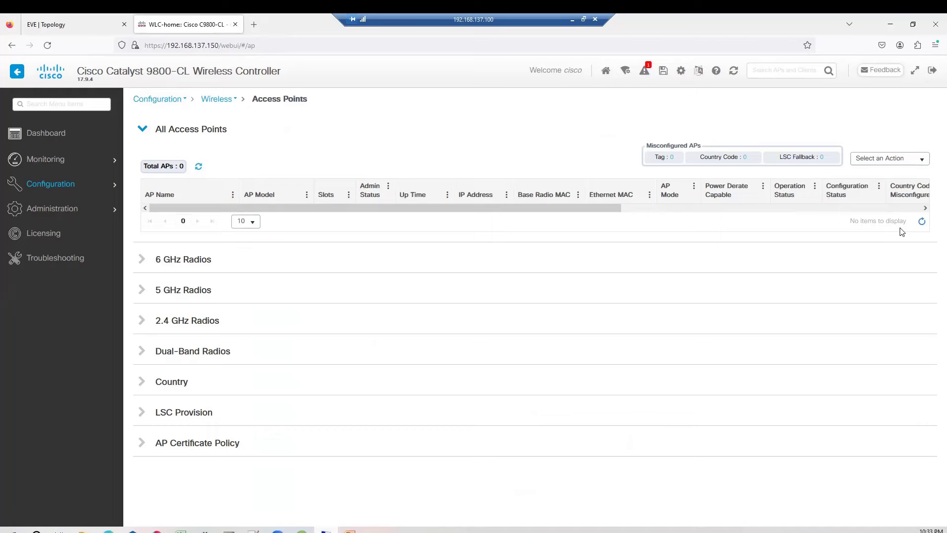
left_click(572, 20)
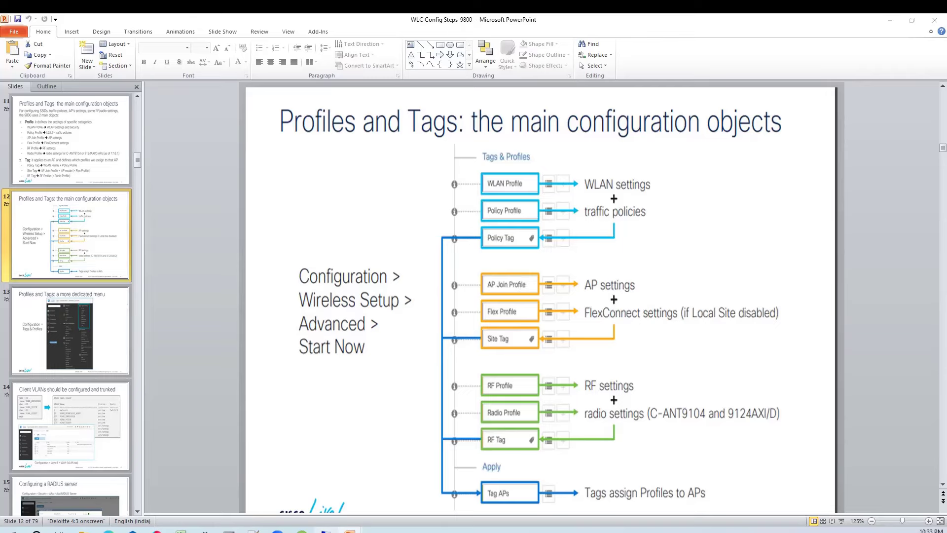
left_click(344, 526)
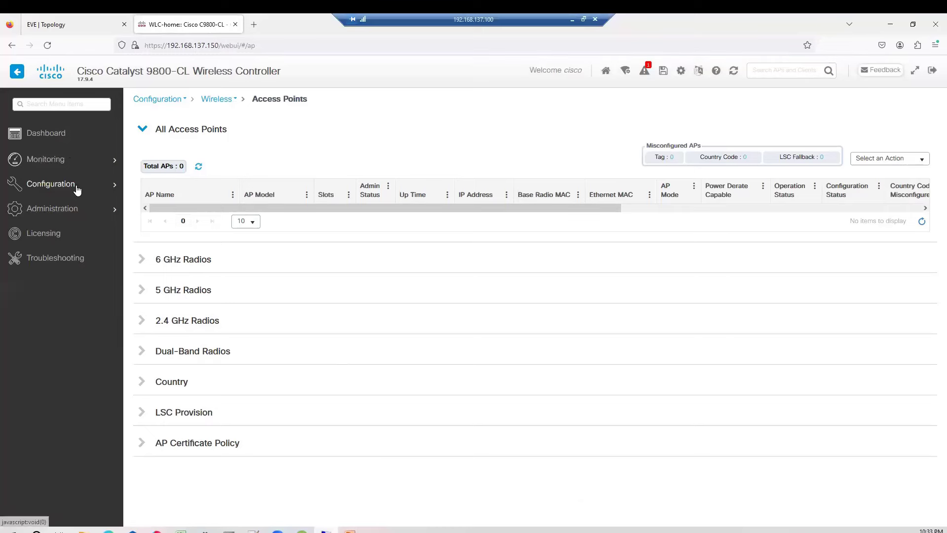
left_click(114, 192)
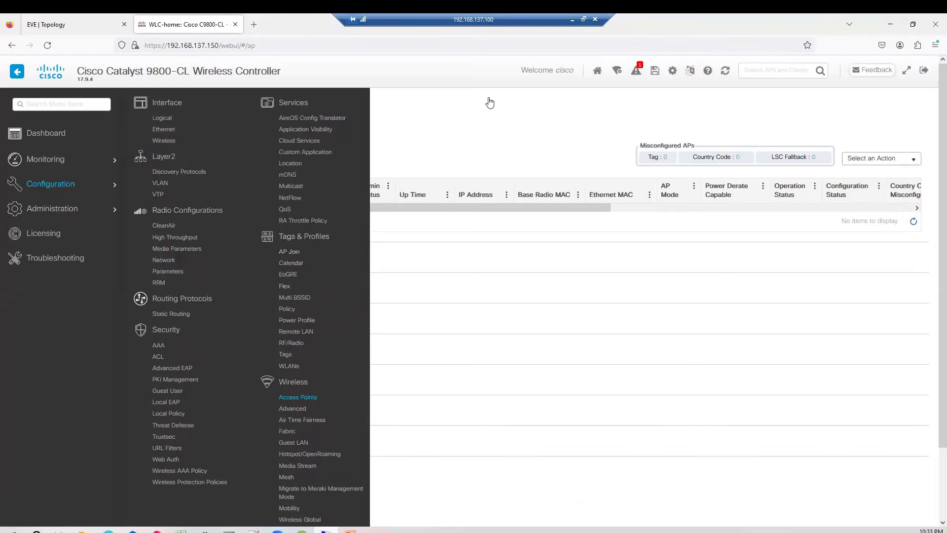
left_click(573, 20)
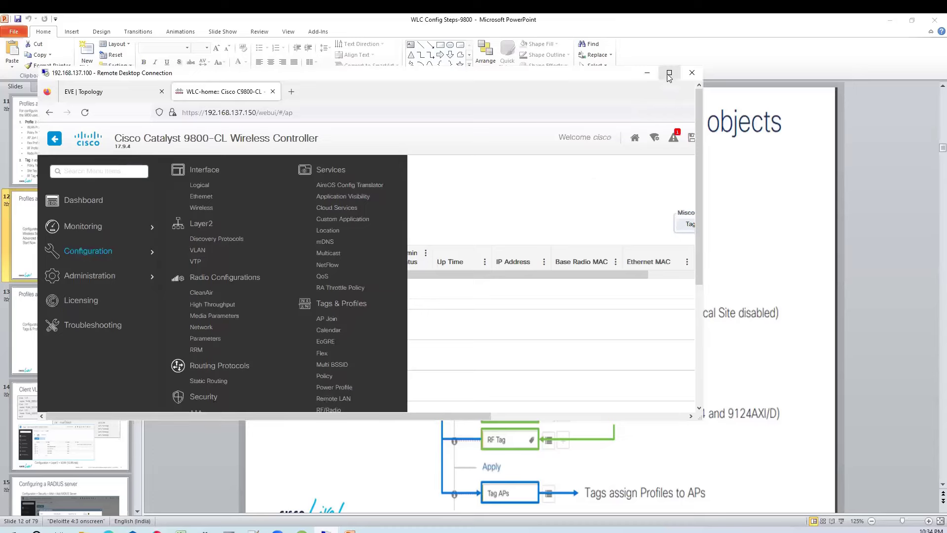
left_click(669, 75)
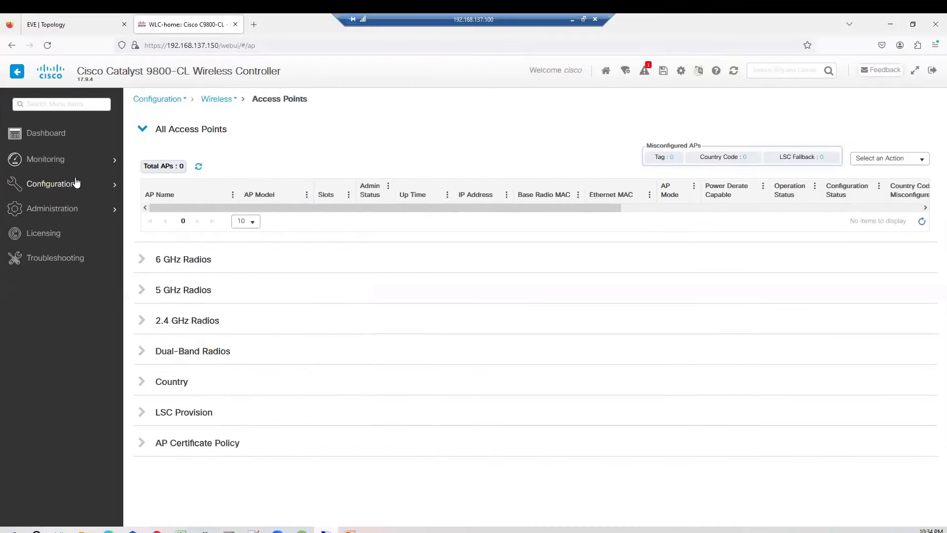
Start a new AP join profile and enable Telnet and SSH in its device management settings
mouse_move(77, 184)
left_click(288, 252)
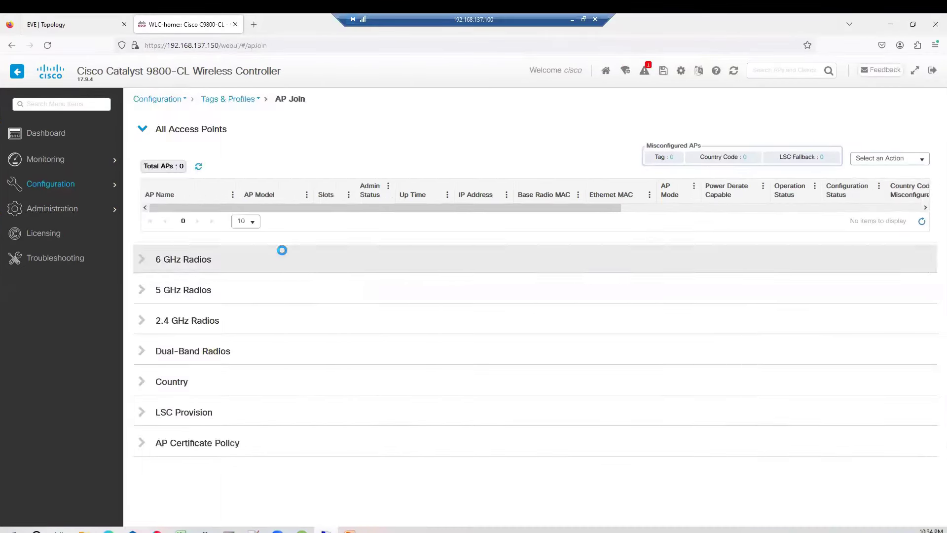
left_click(159, 123)
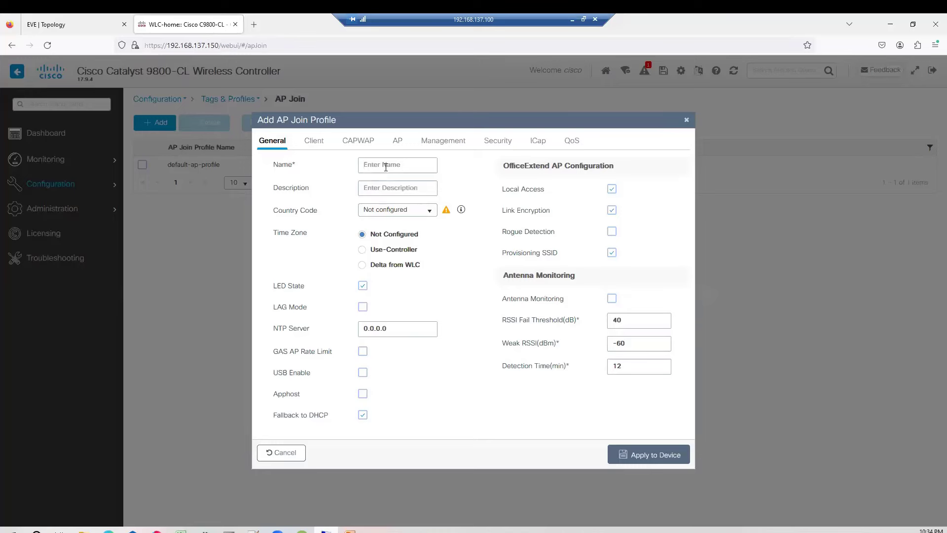
left_click(447, 143)
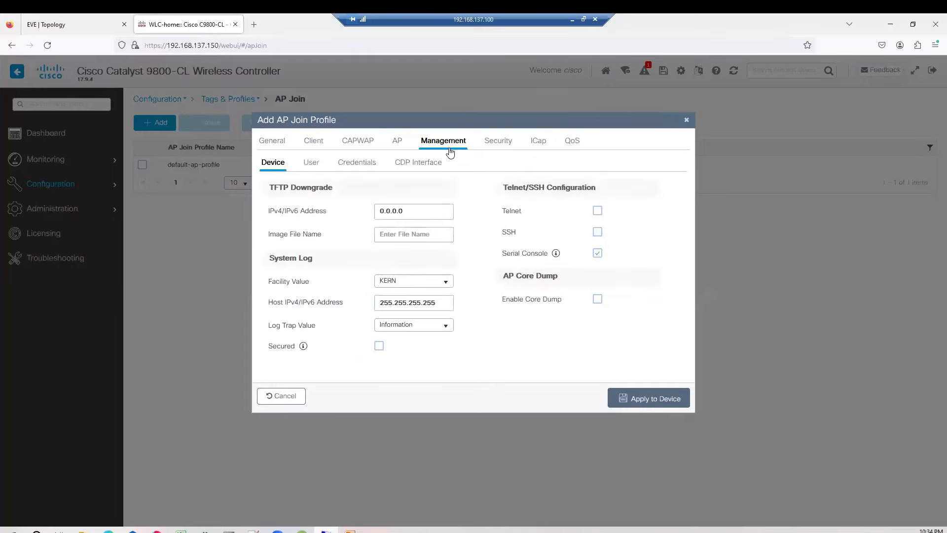
left_click(597, 211)
left_click(598, 234)
Name the new AP join profile wlchomeAP in its general settings
left_click(272, 147)
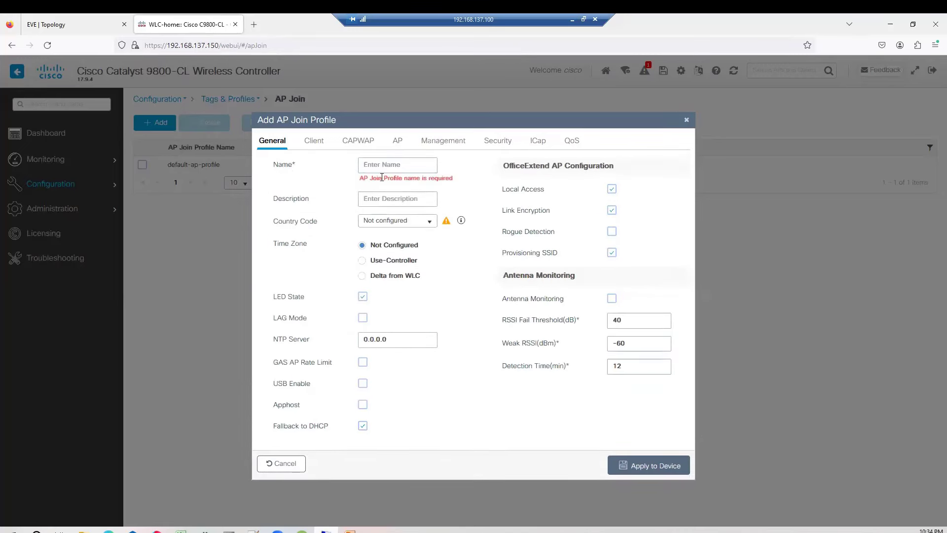
left_click(383, 167)
double_click(379, 338)
left_click(376, 165)
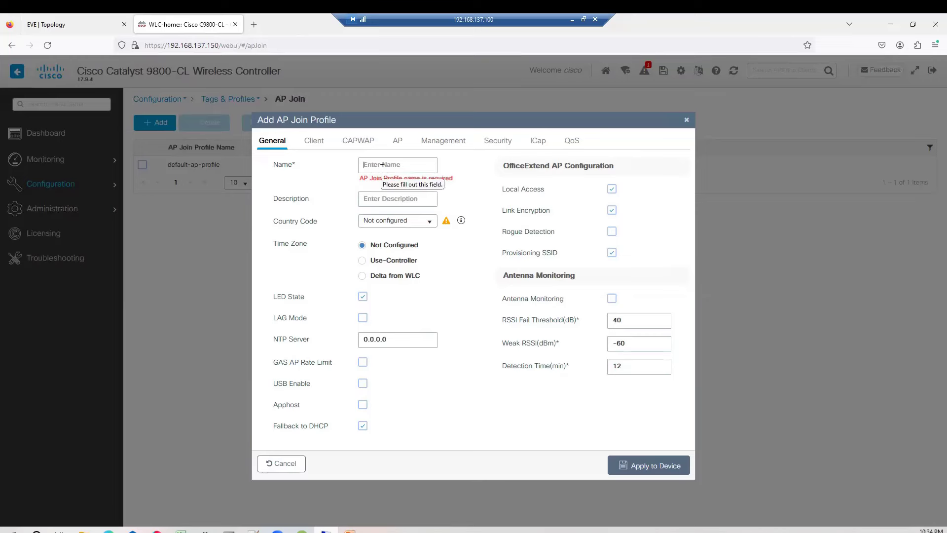
type("wlchomeAP")
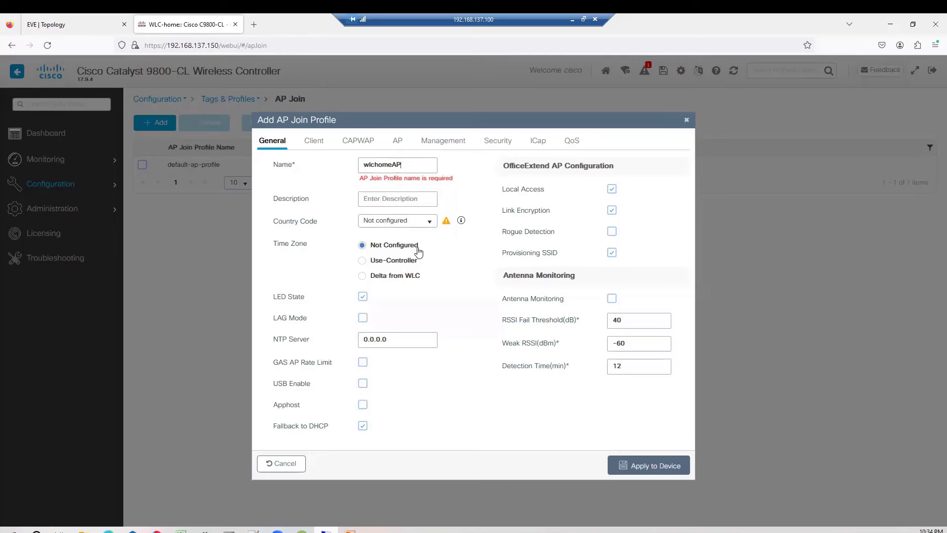
double_click(393, 339)
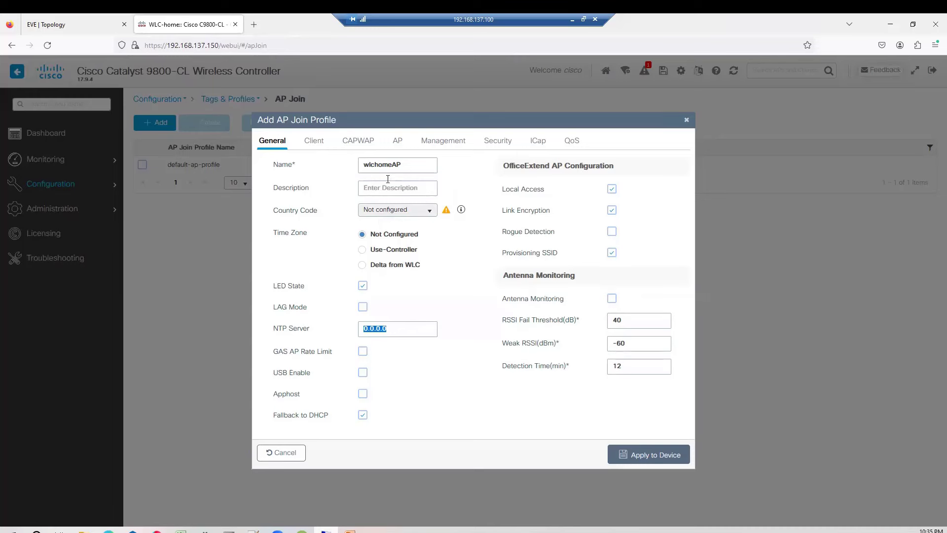
left_click_drag(408, 164, 362, 165)
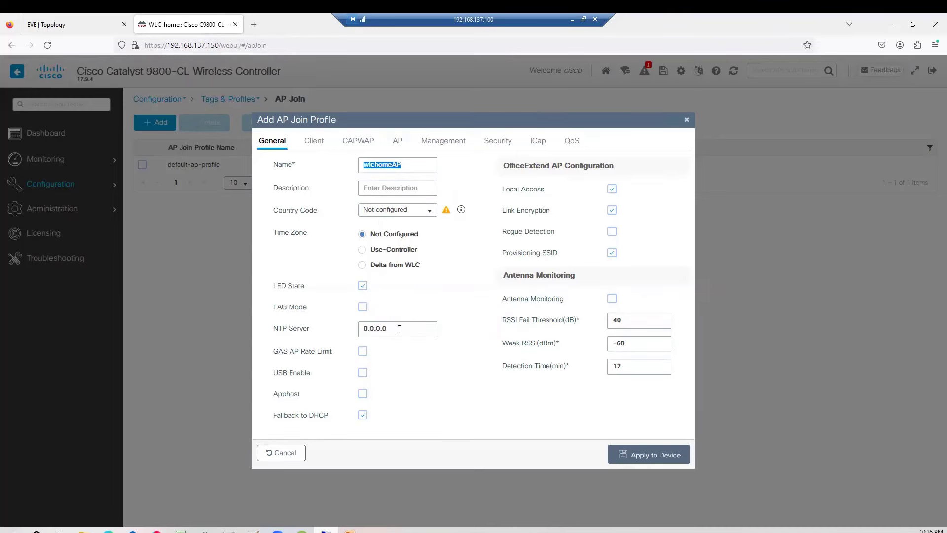
Review the AP join profile's Client, CAPWAP, AP, Management, Security and ICap settings, and apply the profile to the device
left_click(315, 143)
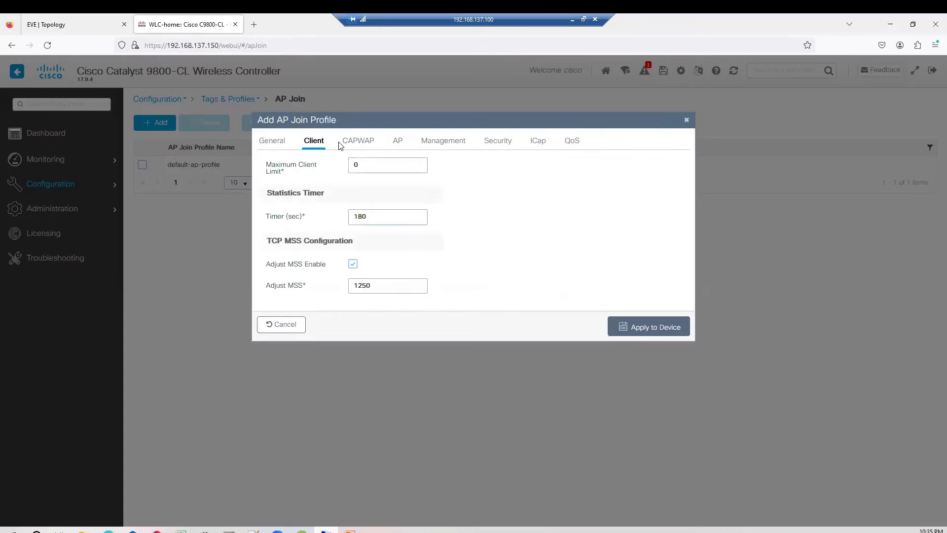
left_click(361, 144)
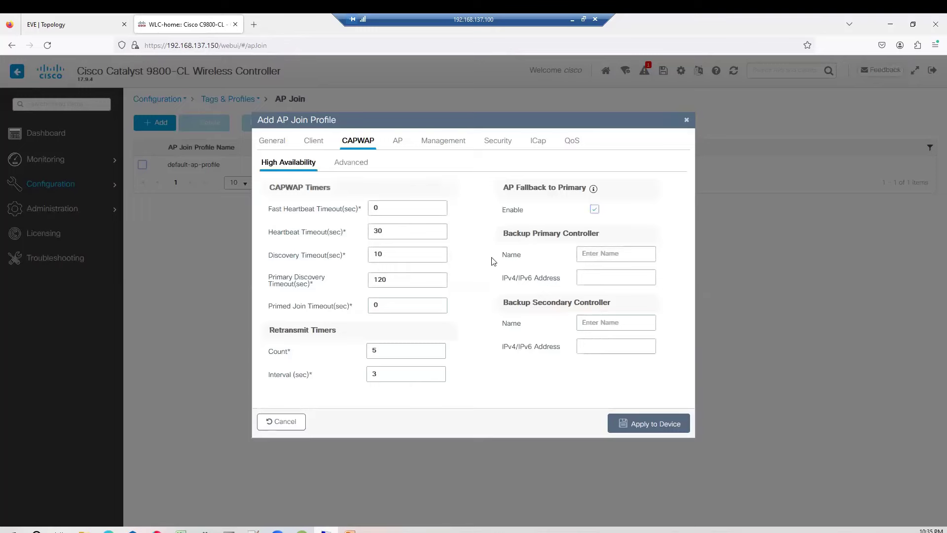
left_click(401, 145)
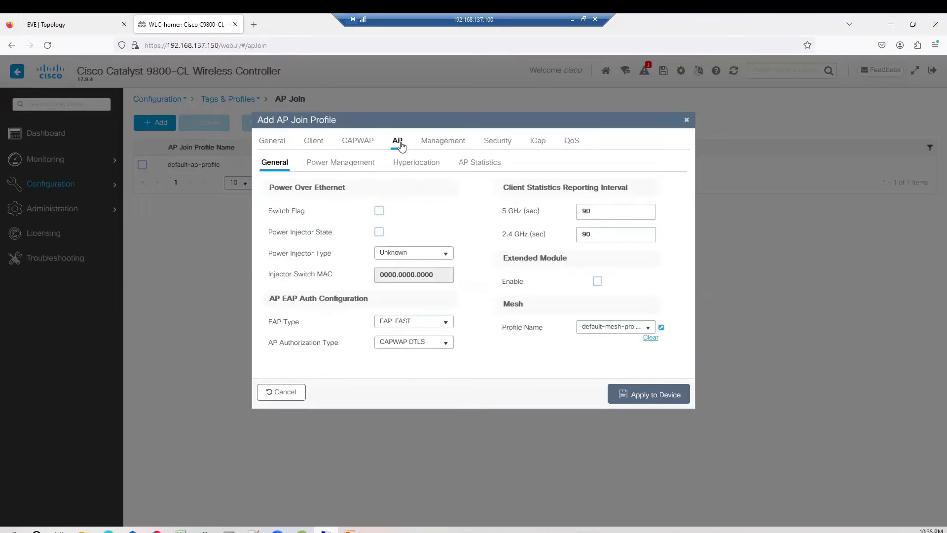
left_click(440, 145)
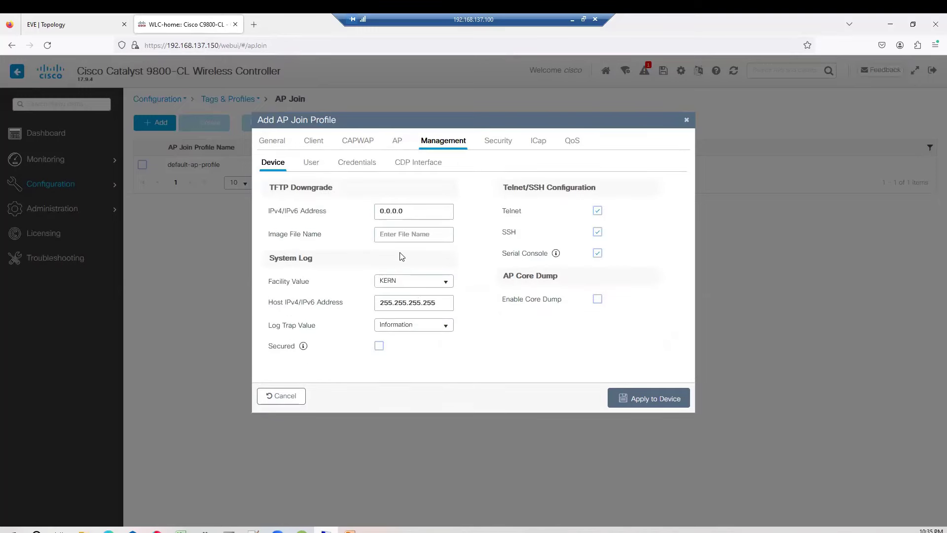
left_click(597, 210)
left_click(597, 232)
left_click(497, 143)
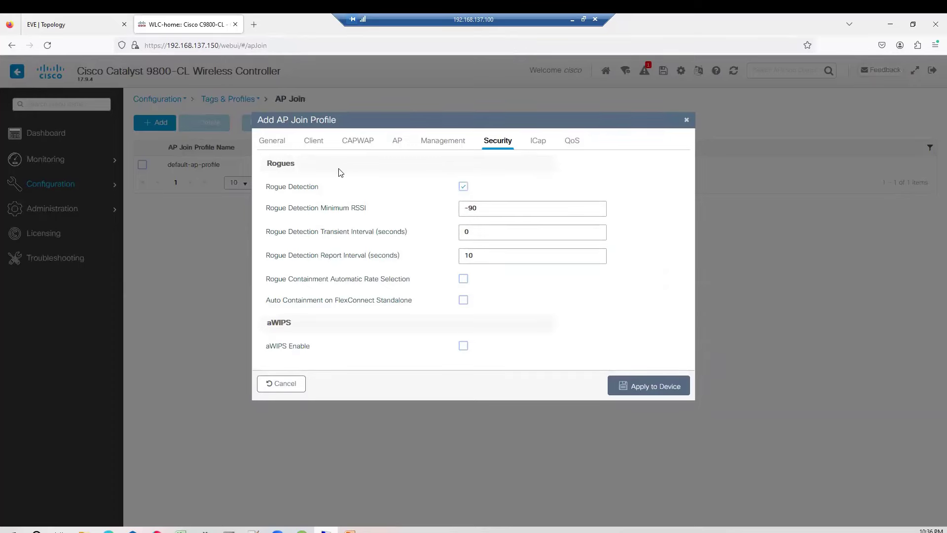
left_click(547, 144)
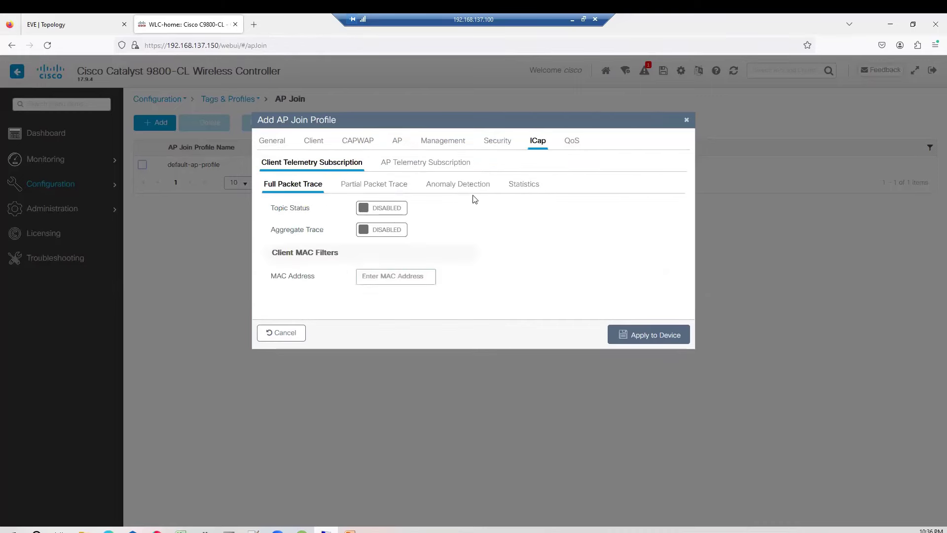
left_click(641, 339)
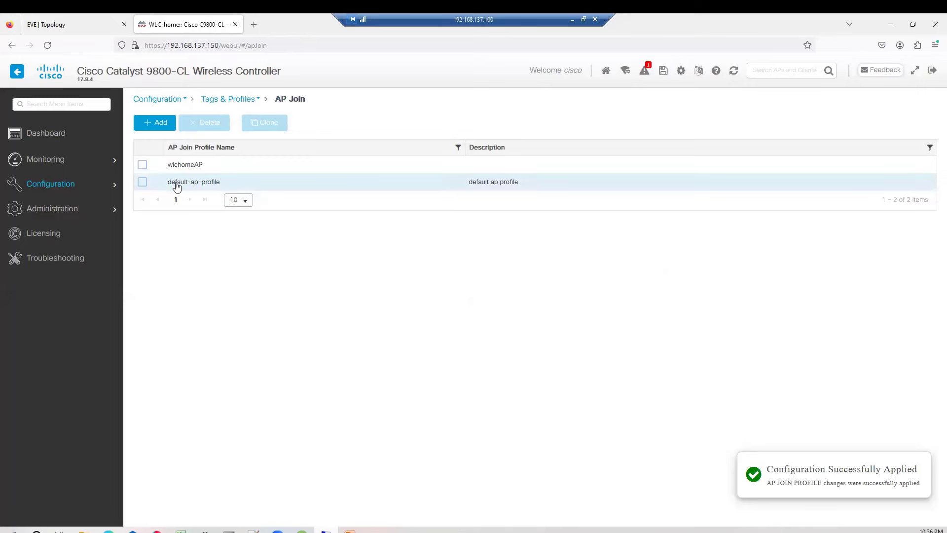
Open the wlchomeAP join profile and examine its AP settings, including power management, hyperlocation and AP statistics
left_click(183, 165)
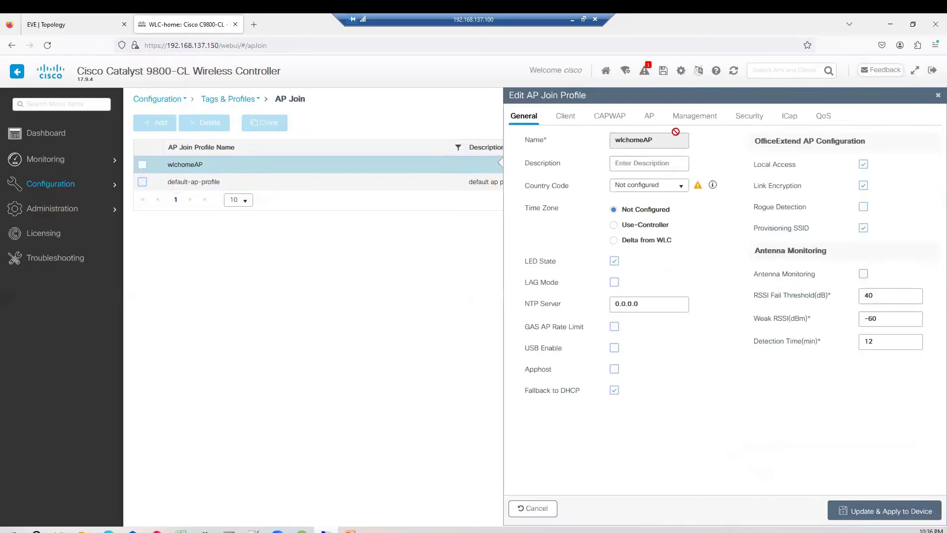
left_click(649, 119)
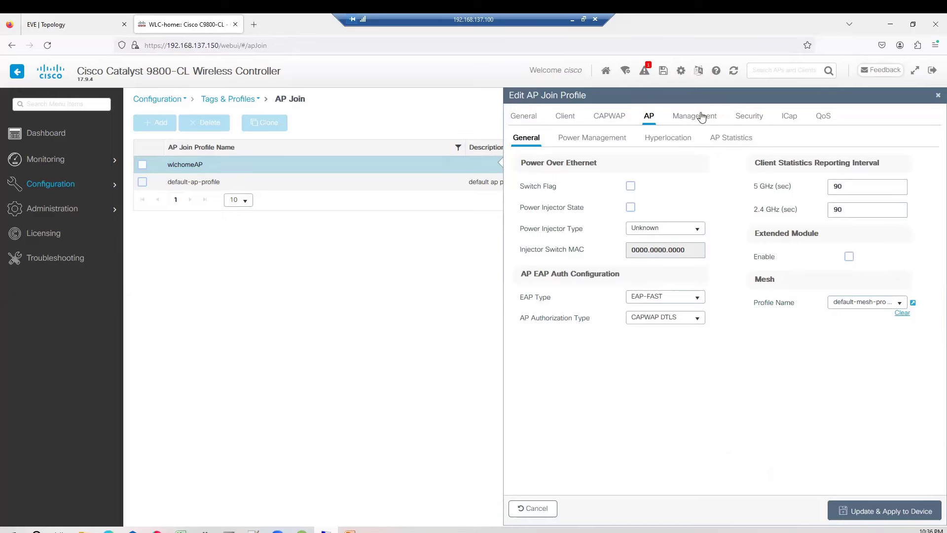
left_click(701, 117)
left_click(649, 117)
left_click(575, 142)
left_click(648, 142)
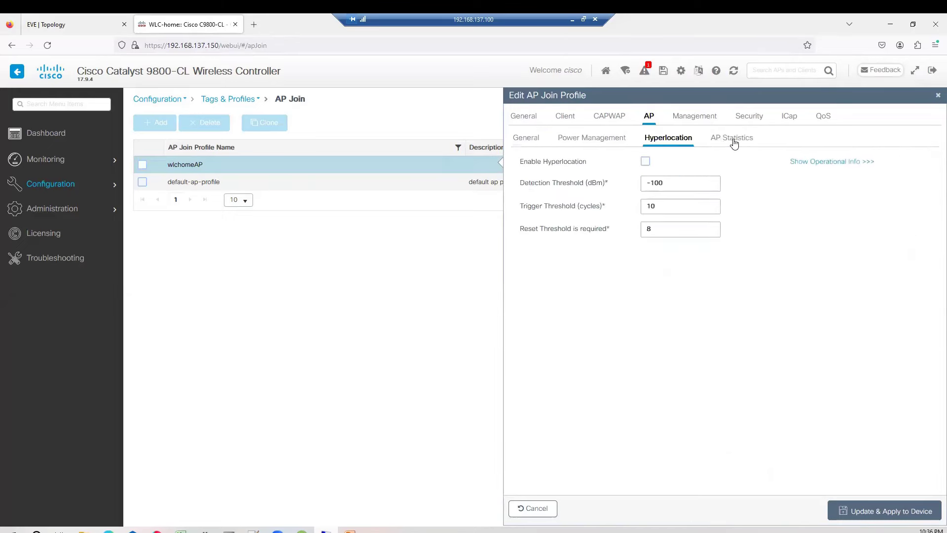
left_click(733, 142)
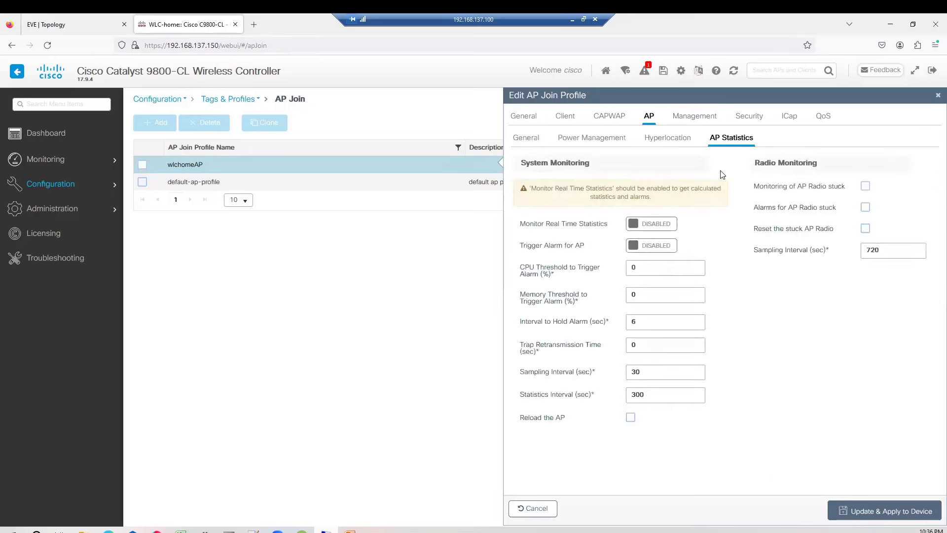
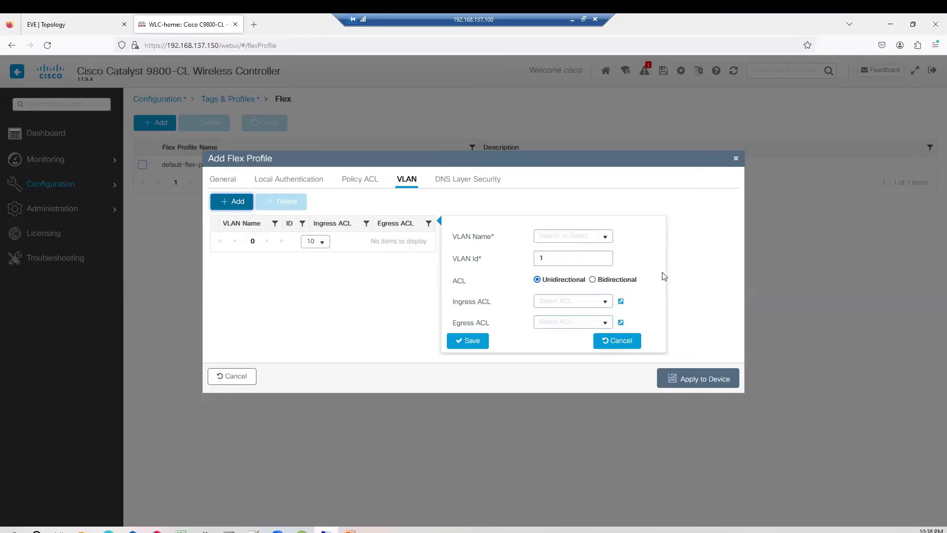
Add the default VLAN with ID 1 to the new Flex profile's VLAN list and save the entry
left_click(600, 239)
left_click(588, 249)
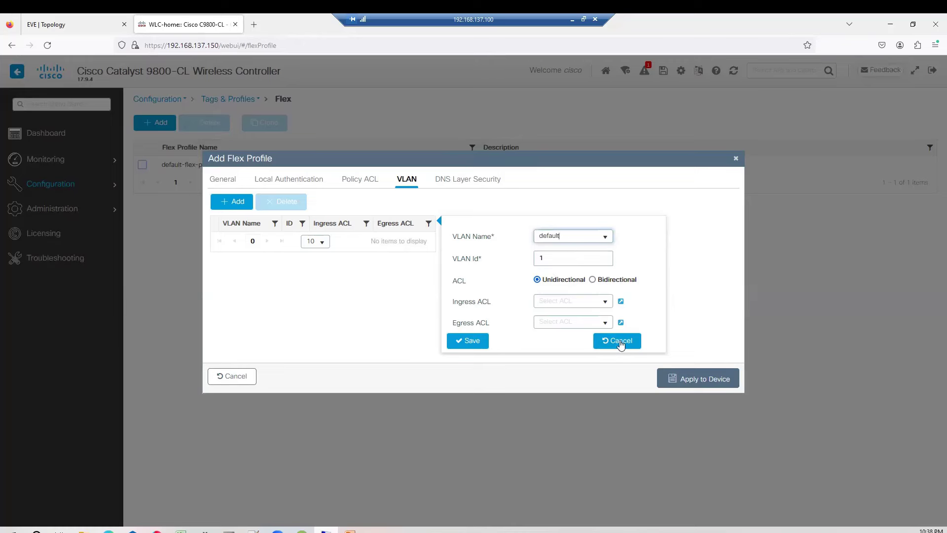
left_click(465, 340)
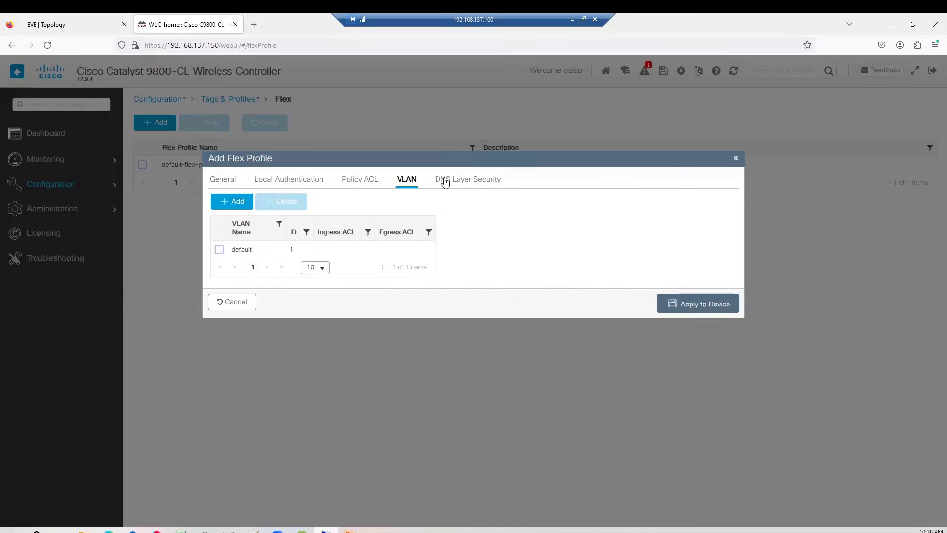
Review the Flex profile's DNS Layer Security, Policy ACL, Local Authentication and General settings, and apply the WLCHOMEAP profile to the device
left_click(472, 180)
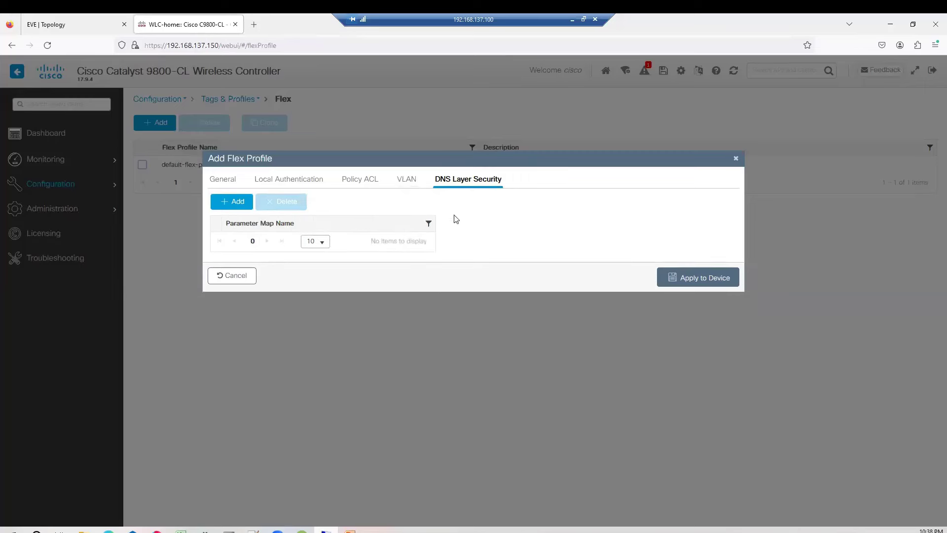
left_click(412, 184)
left_click(365, 186)
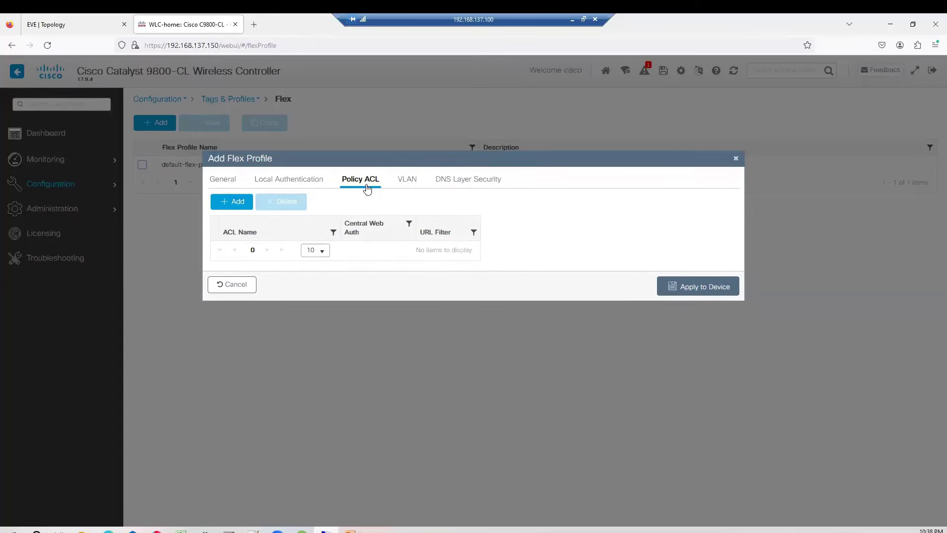
left_click(310, 182)
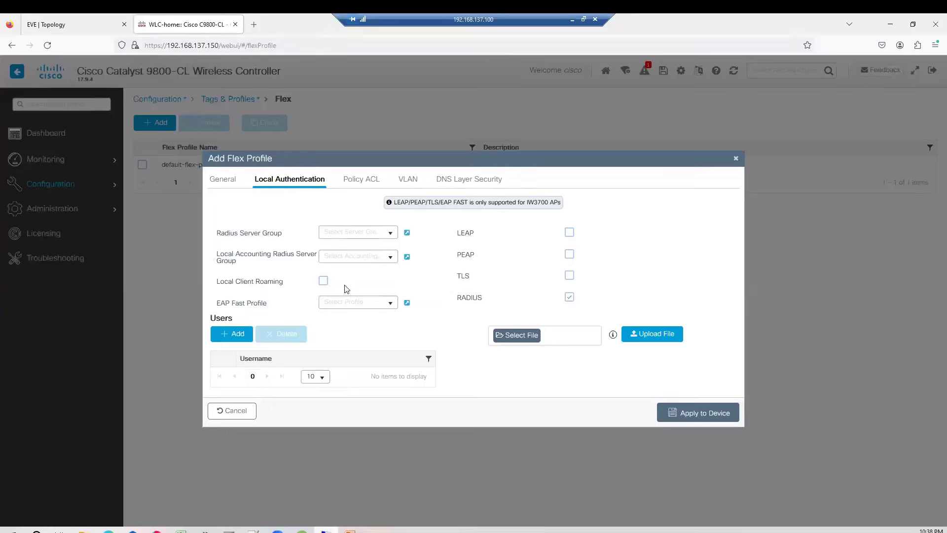
left_click(234, 187)
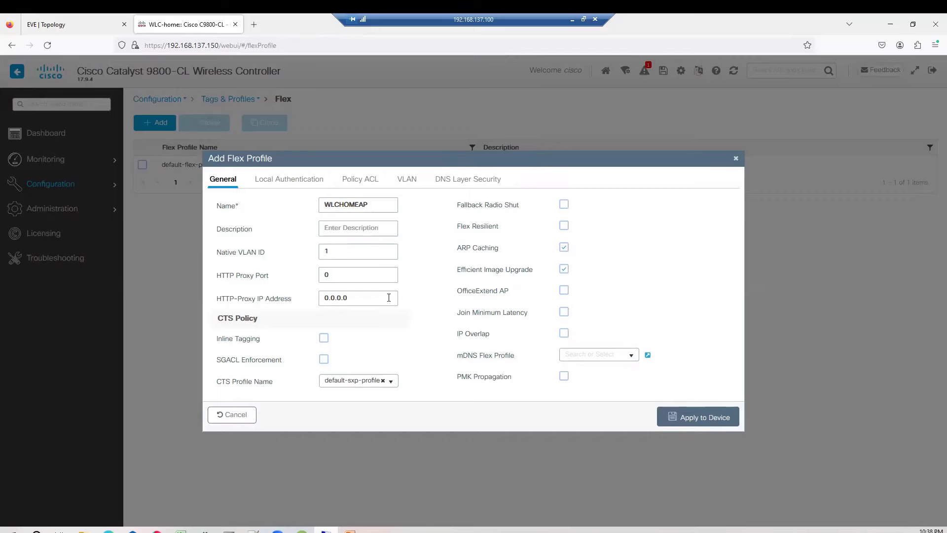
left_click(712, 415)
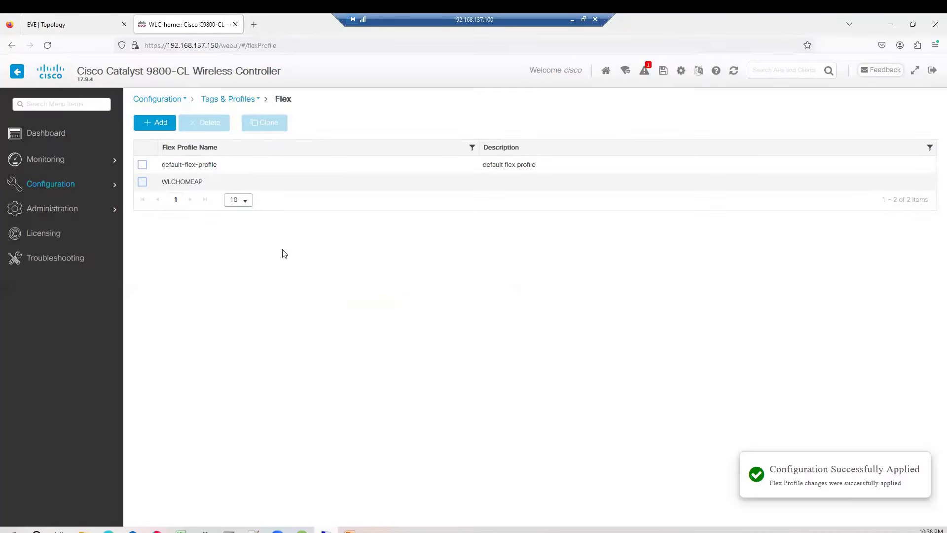
Consult the Profiles and Tags slide in PowerPoint for how a site tag is composed, and return to the controller
left_click(85, 184)
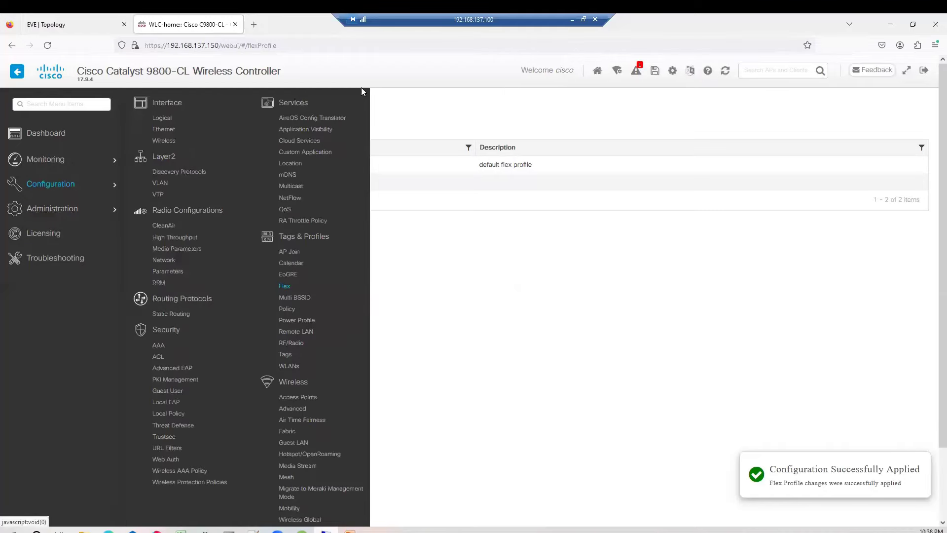
left_click(571, 19)
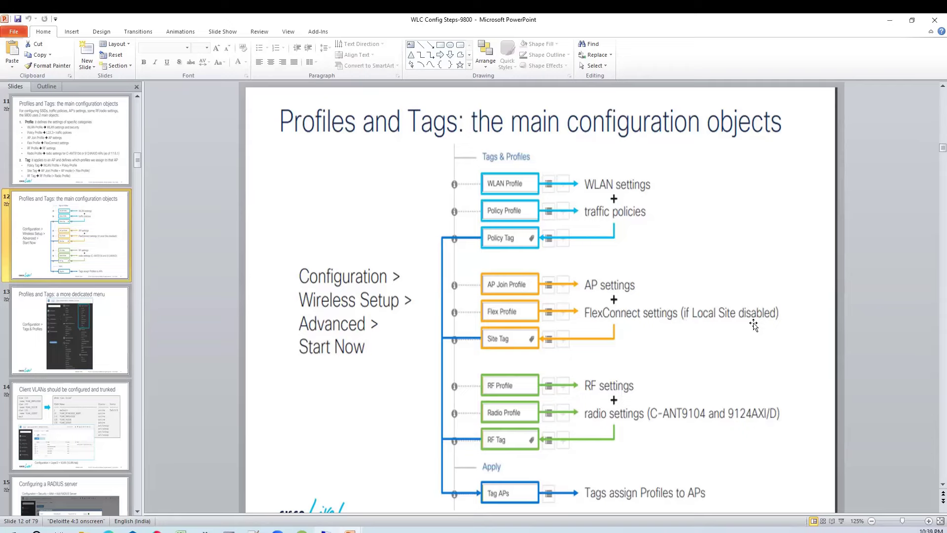
left_click(325, 530)
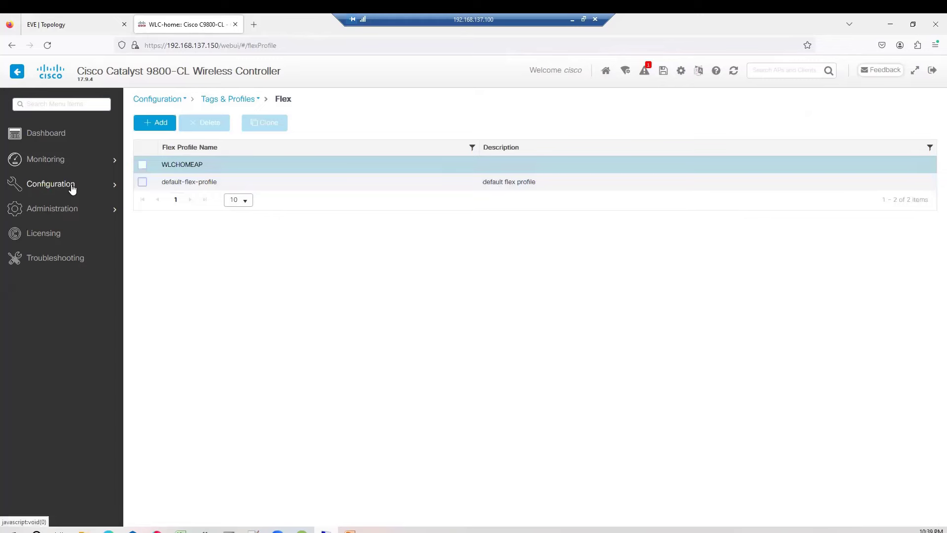
Create a site tag named WLCHOME using the wlchomeAP AP join profile with local site enabled, and apply it to the device
mouse_move(74, 185)
left_click(289, 355)
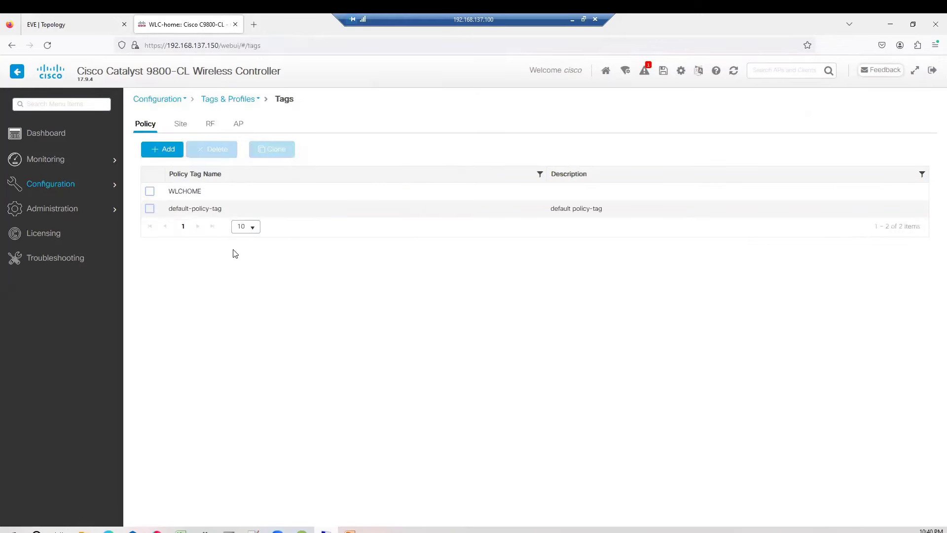
left_click(180, 125)
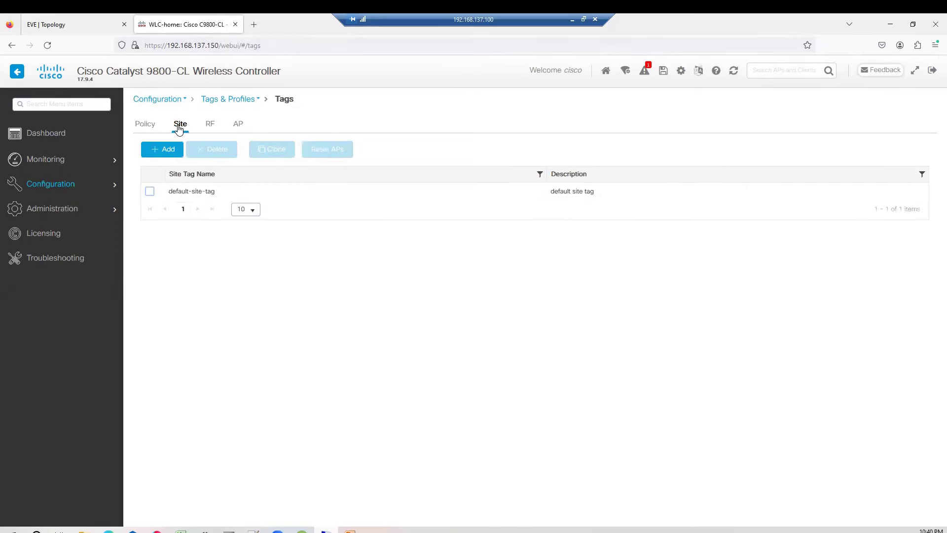
left_click(177, 156)
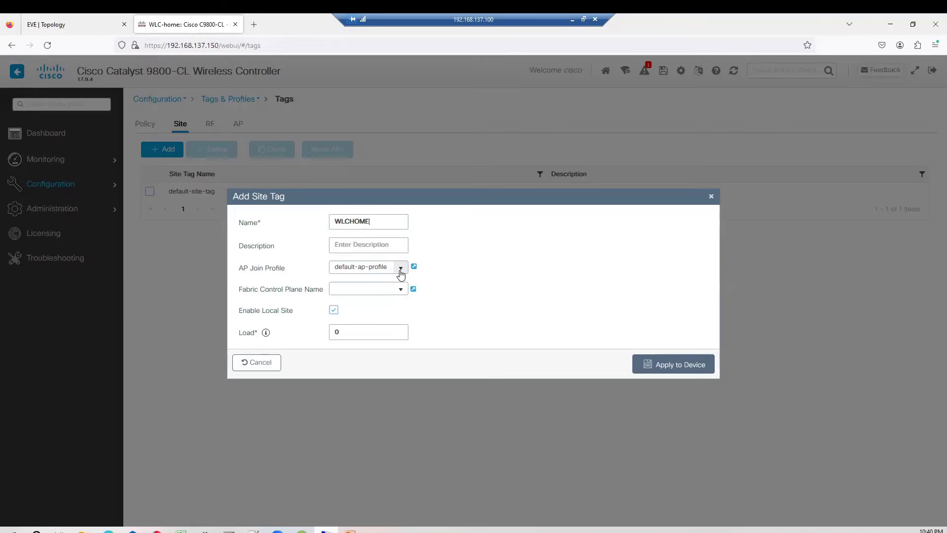
left_click(400, 269)
left_click(385, 292)
left_click(392, 292)
left_click(401, 291)
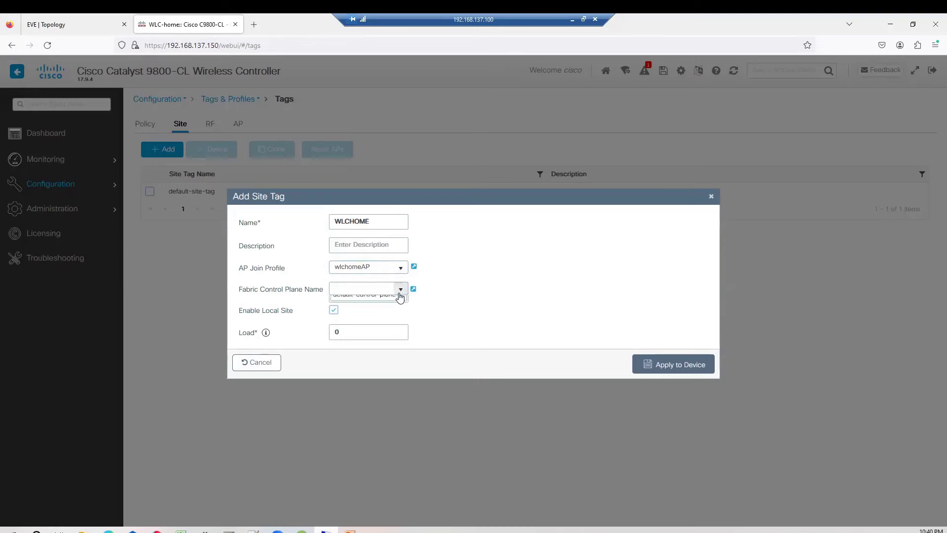
left_click(475, 302)
left_click(683, 363)
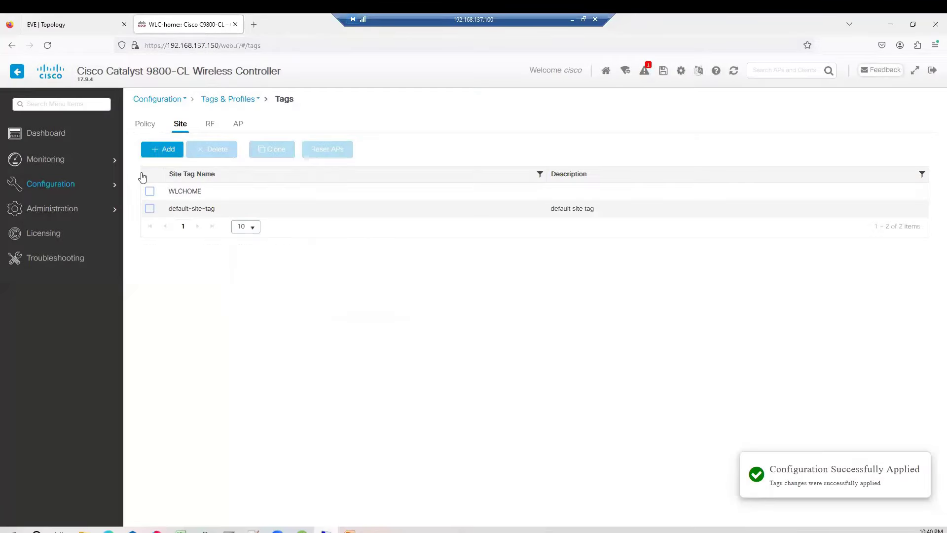
Consult the RF section of the Profiles and Tags slide, and view the Typical_Client_Density_rf_5gh RF profile's general settings on the controller
left_click(572, 20)
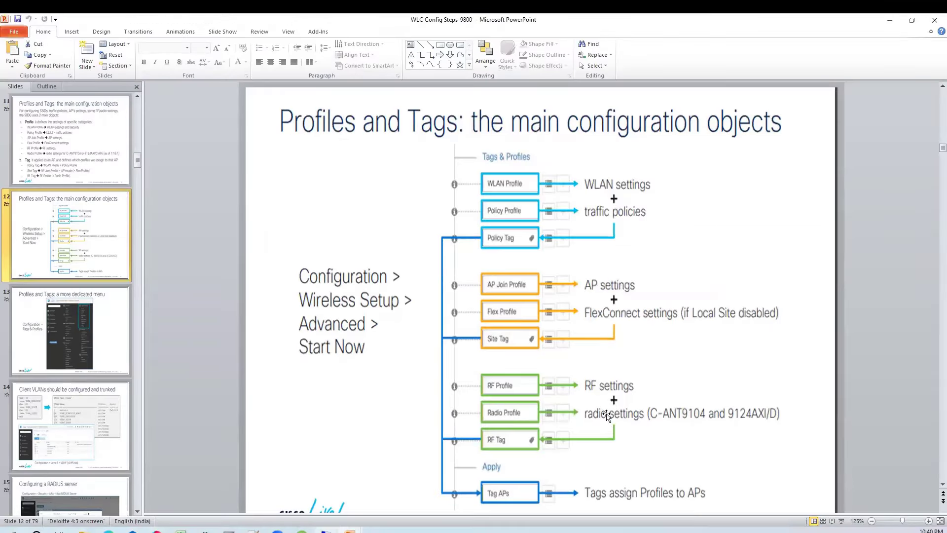
left_click(326, 531)
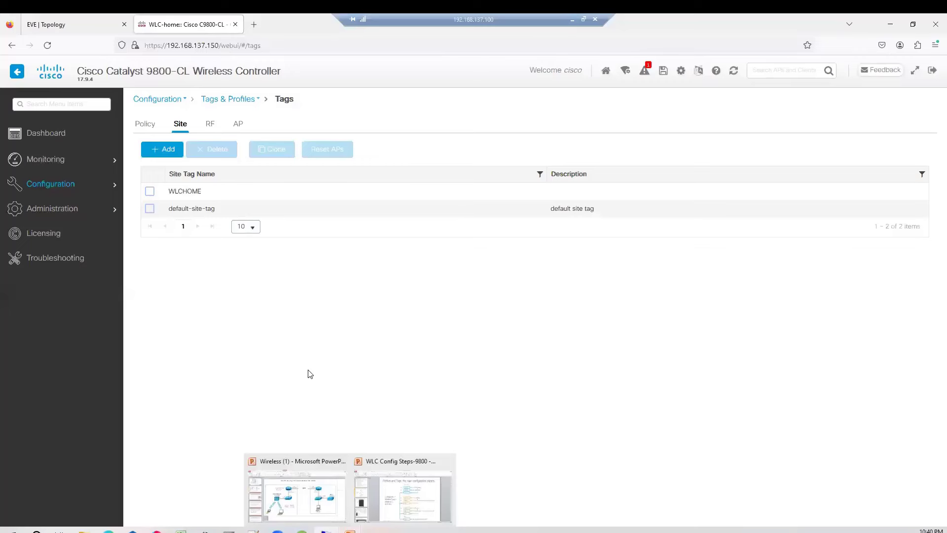
mouse_move(93, 187)
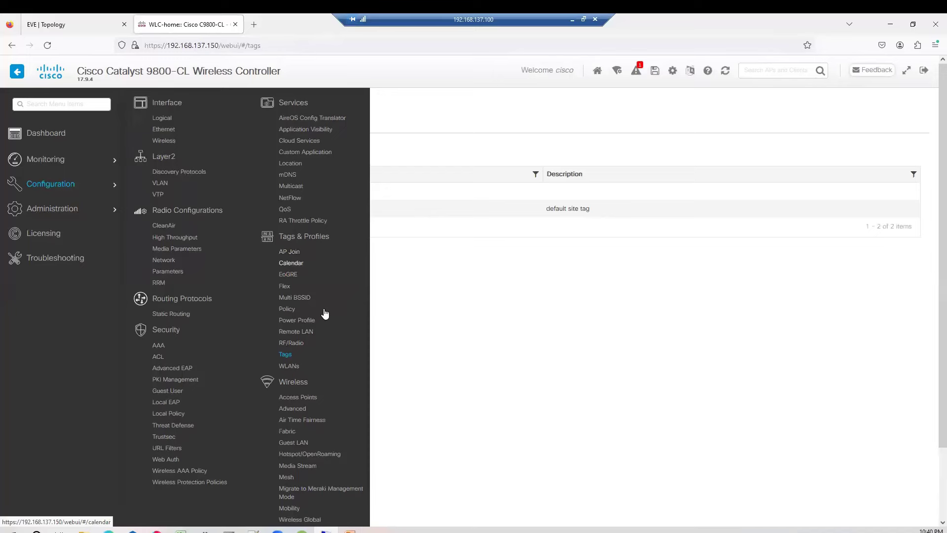
left_click(301, 345)
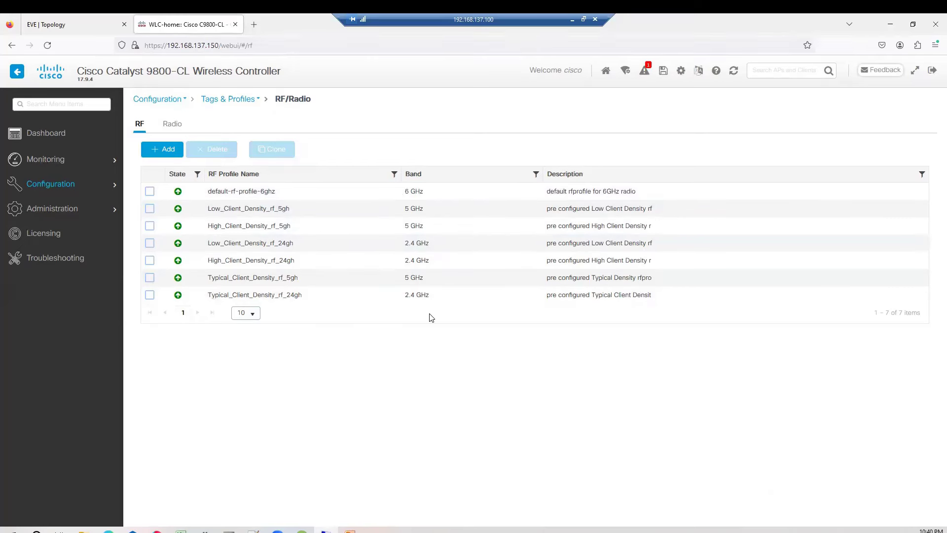
left_click(438, 282)
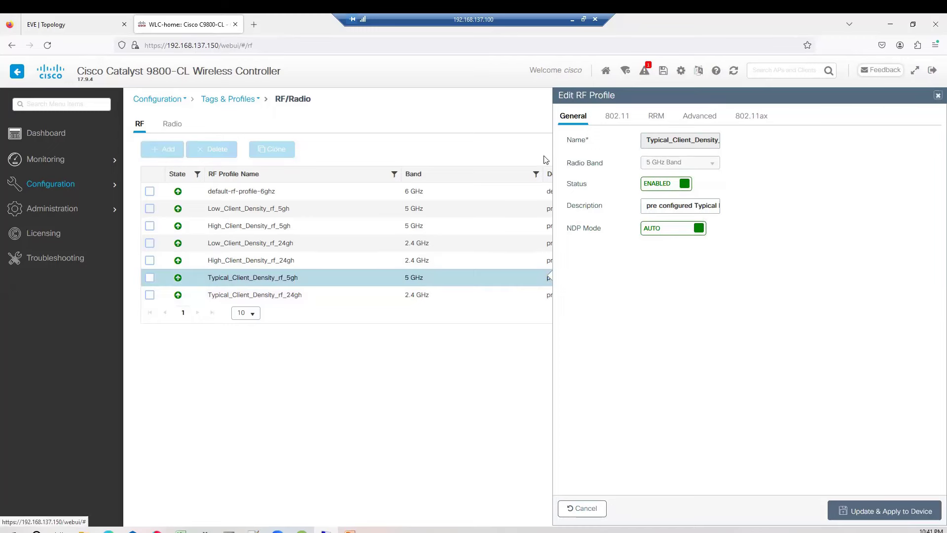
left_click(936, 96)
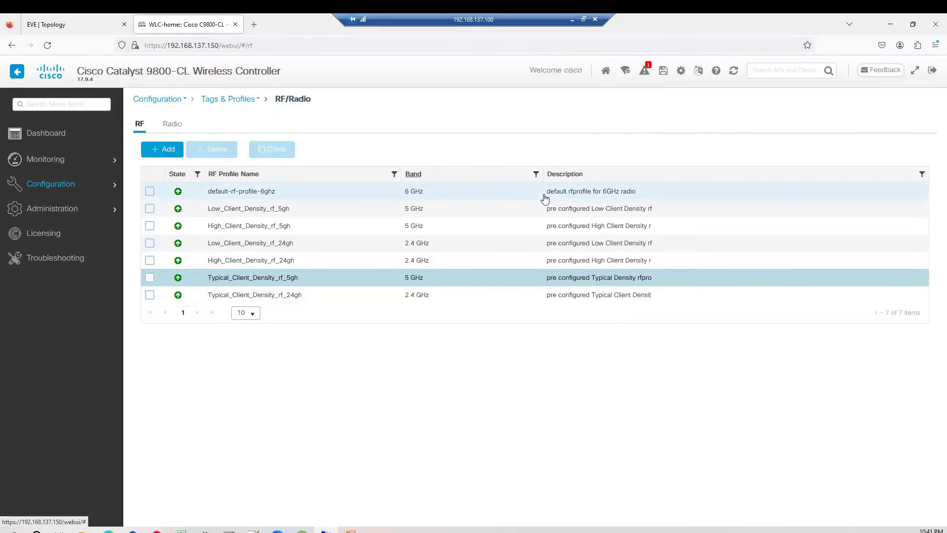
Examine the 802.11, RRM and Advanced settings offered for a new RF profile, close it unsaved, and view the radio profiles
left_click(165, 150)
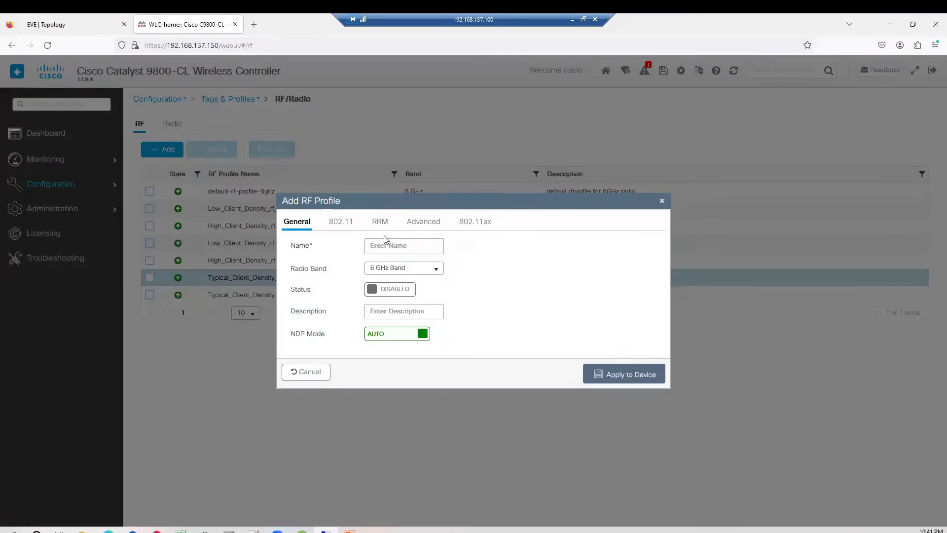
left_click(334, 226)
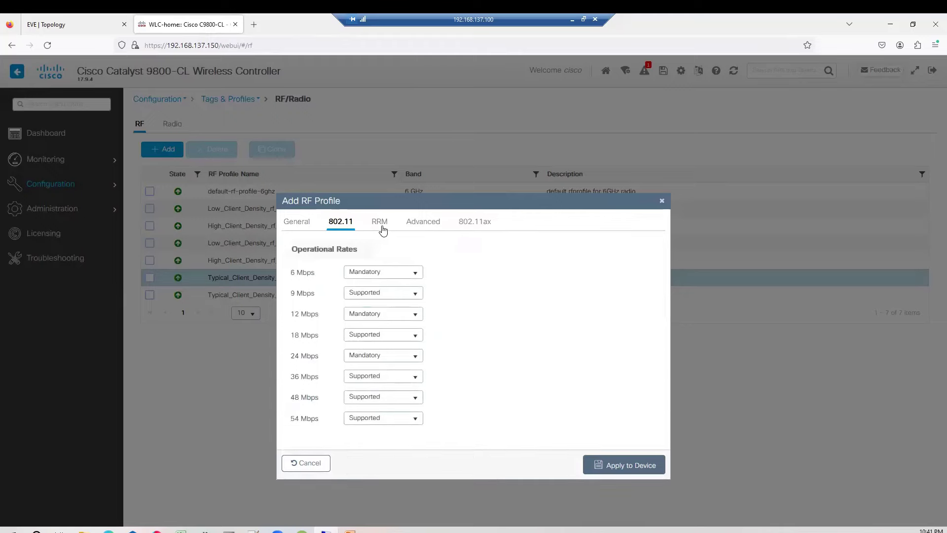
left_click(382, 229)
left_click(429, 227)
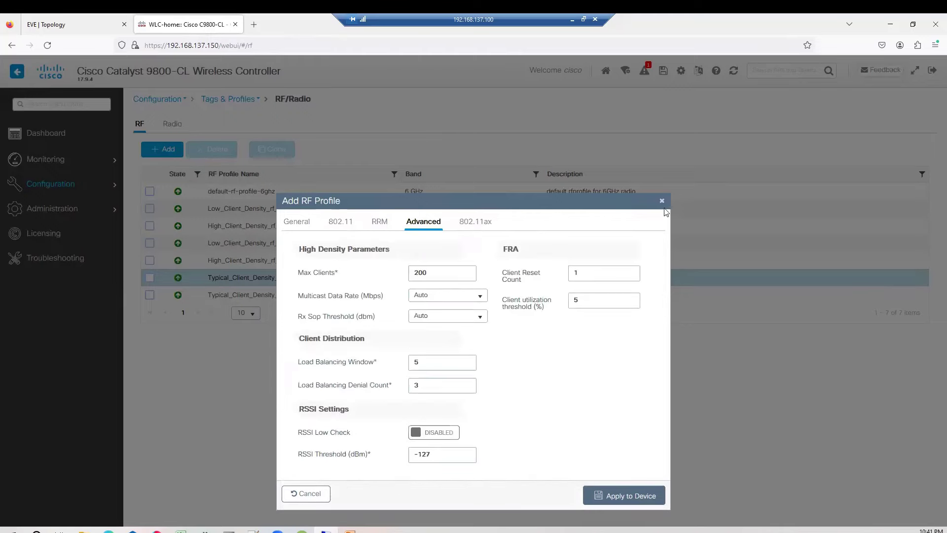
left_click(661, 201)
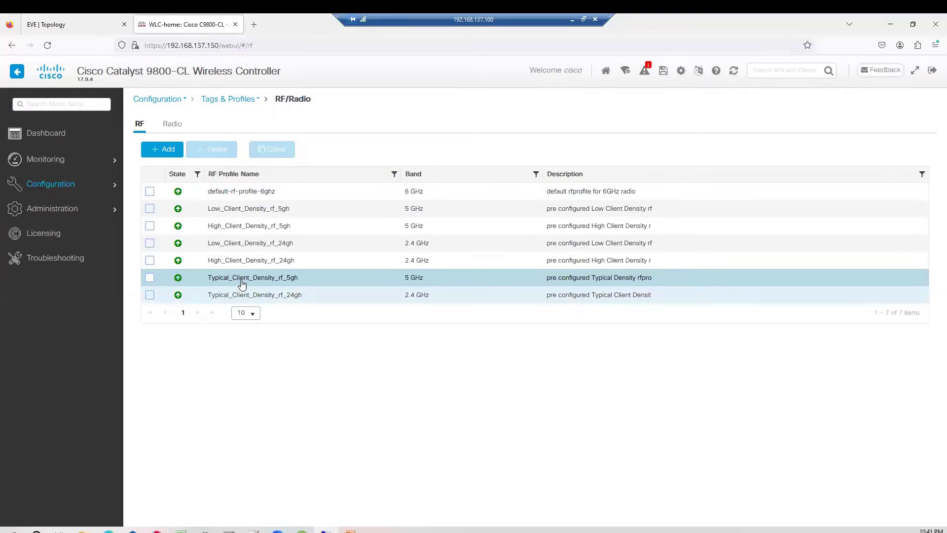
left_click(178, 130)
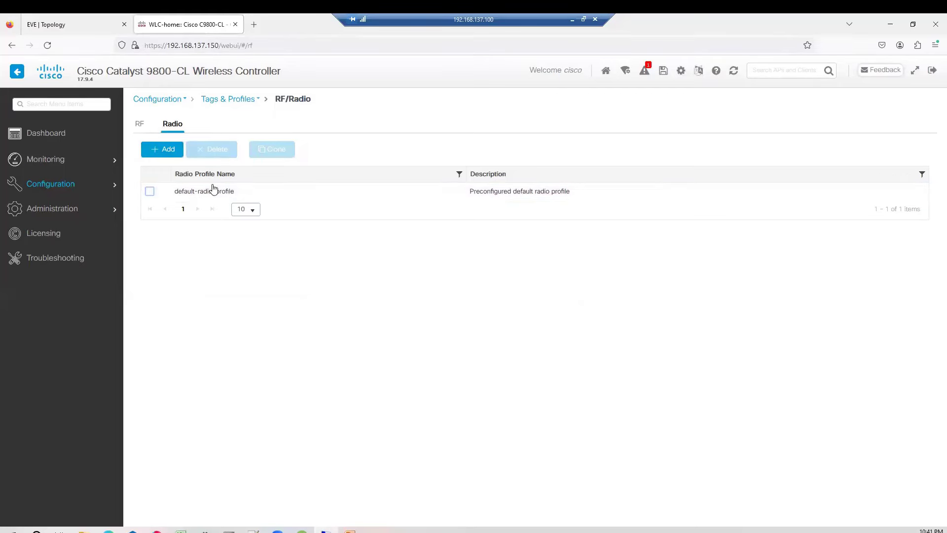
Open the registered access point's settings and select WLCHOME as its site tag
left_click(73, 190)
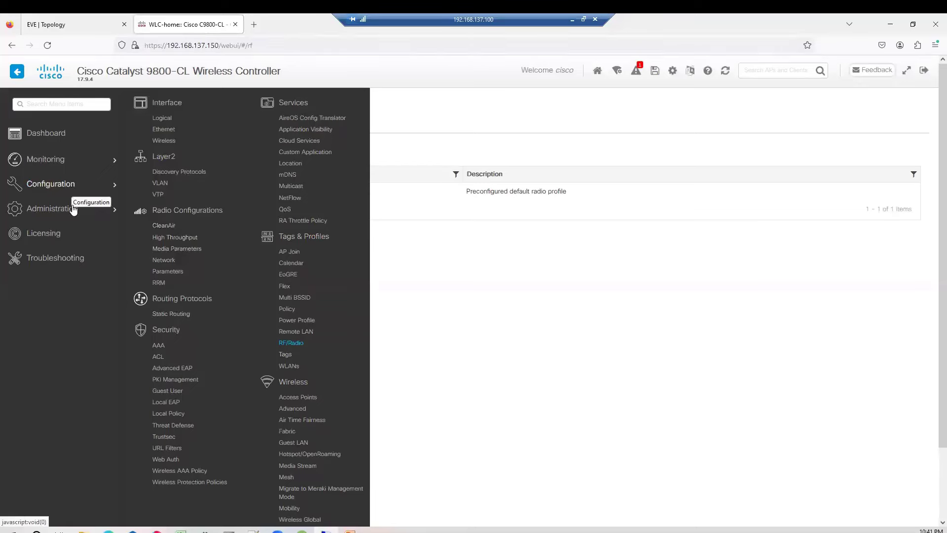
left_click(298, 402)
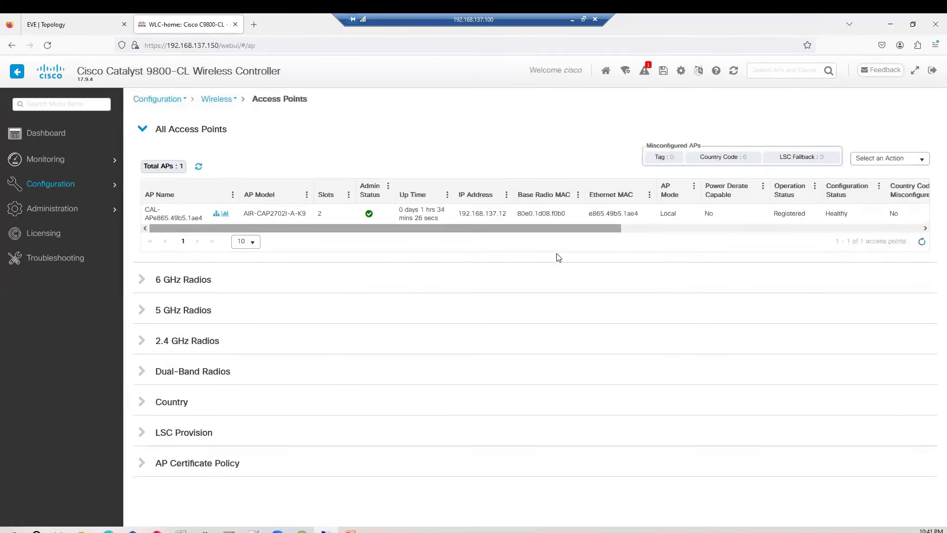
left_click(183, 220)
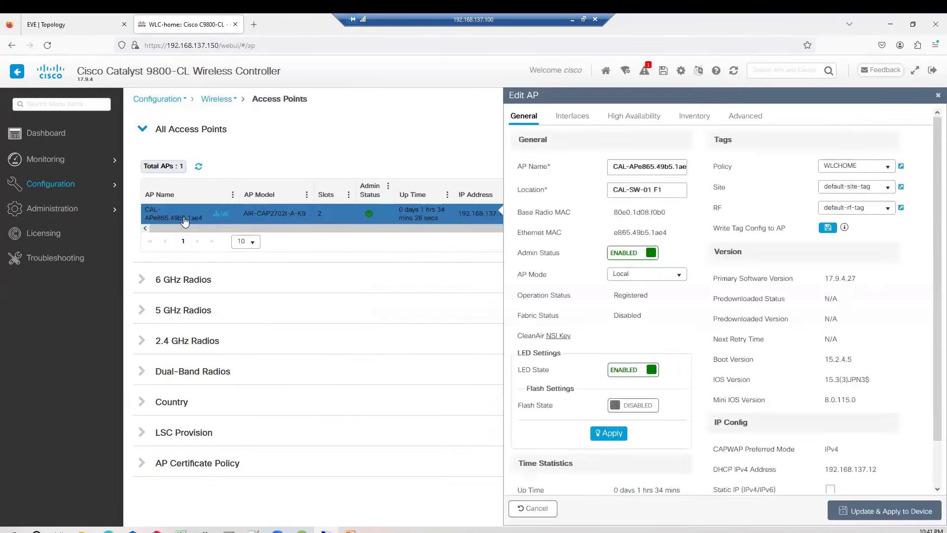
left_click(888, 192)
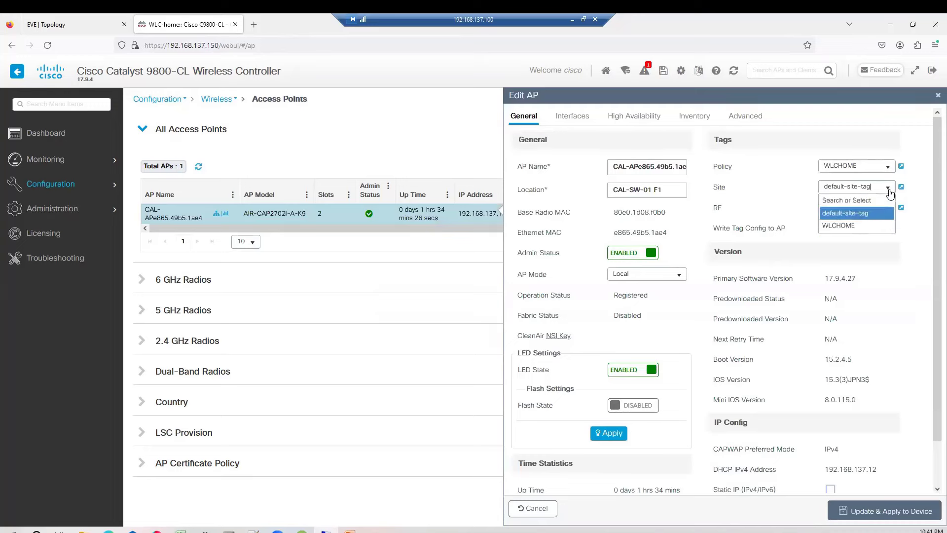
left_click(873, 226)
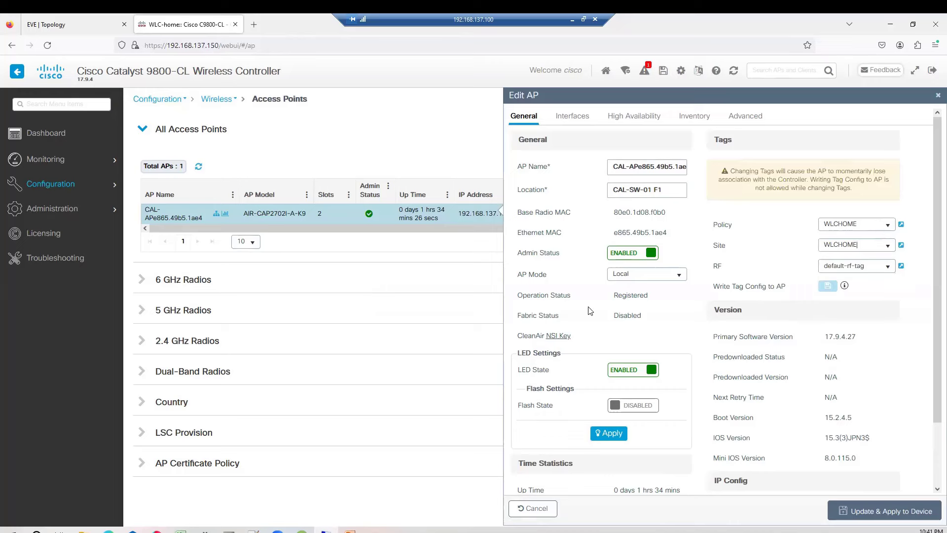
Examine the available AP modes and the access point's advanced settings, including image management, hardware reset and factory default options
left_click_drag(551, 278, 508, 276)
left_click(677, 276)
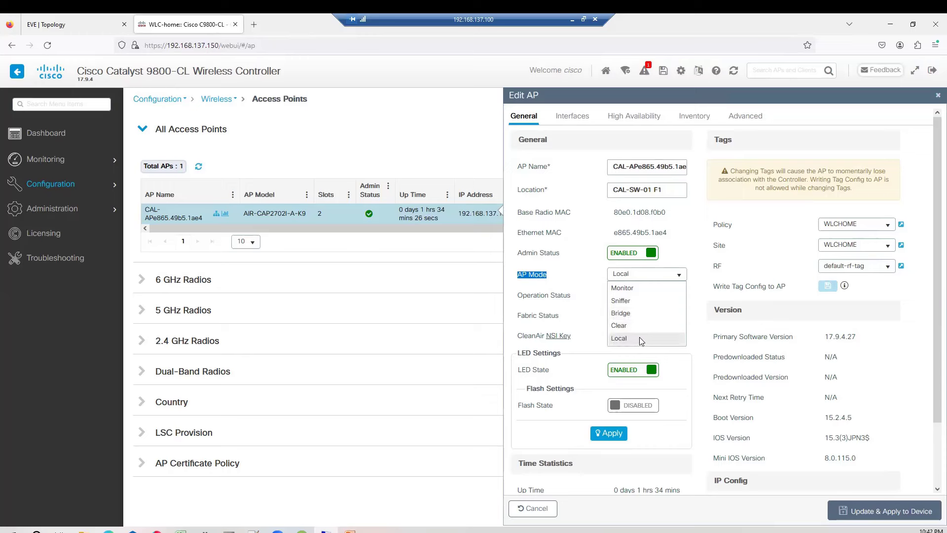
left_click(909, 346)
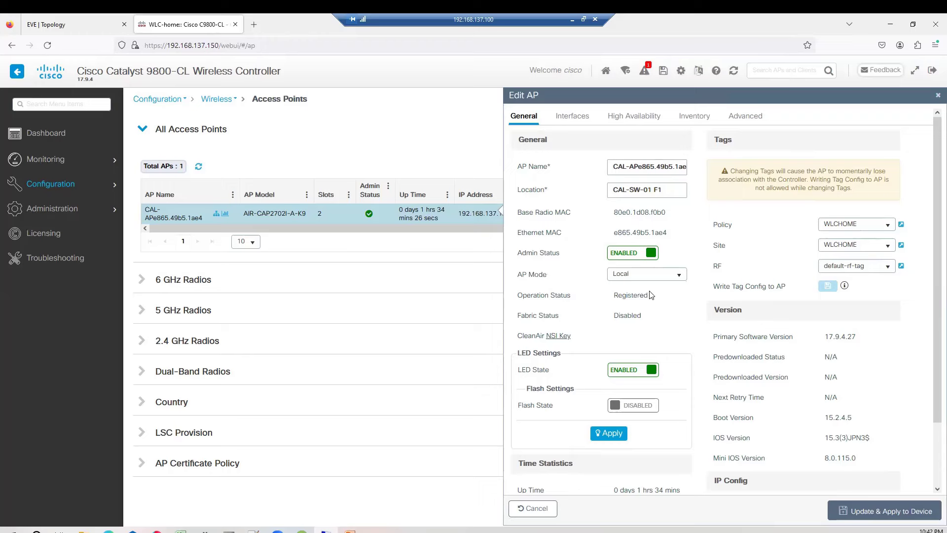
left_click(747, 117)
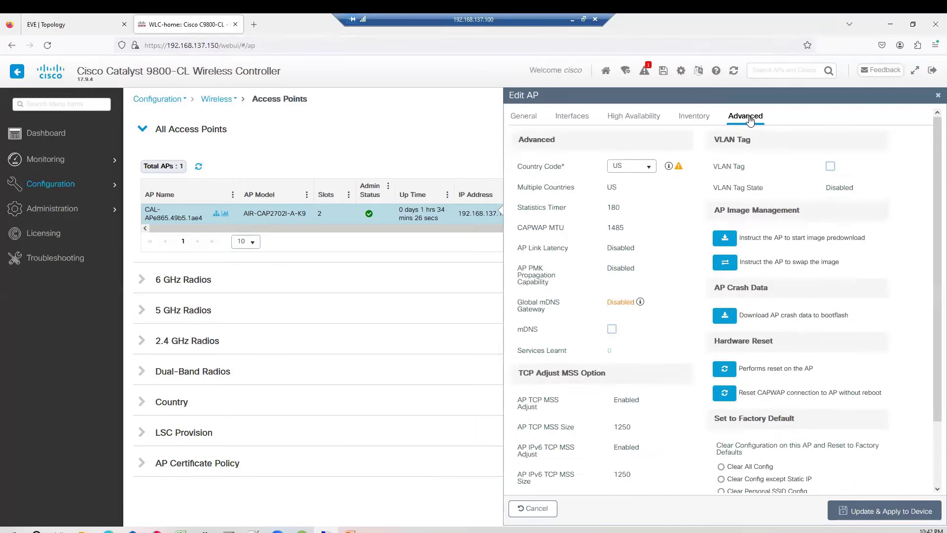
scroll(688, 219, "down", 3)
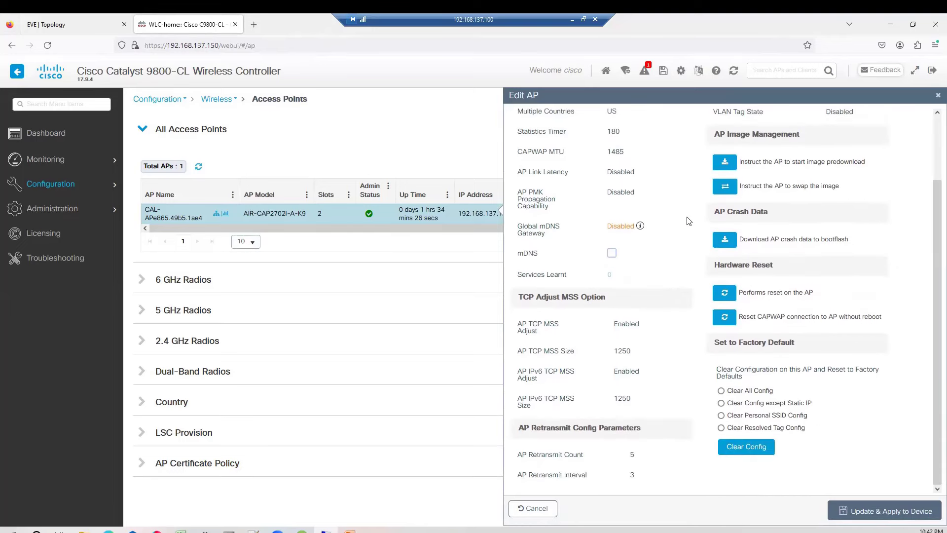
Review the access point's inventory, high availability, interface and general settings
scroll(688, 221, "up", 3)
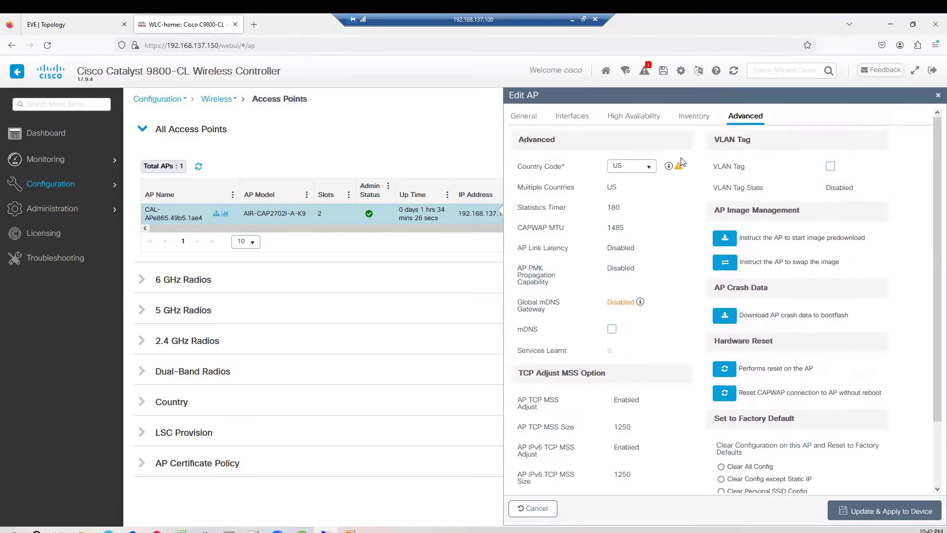
left_click(699, 120)
left_click(611, 124)
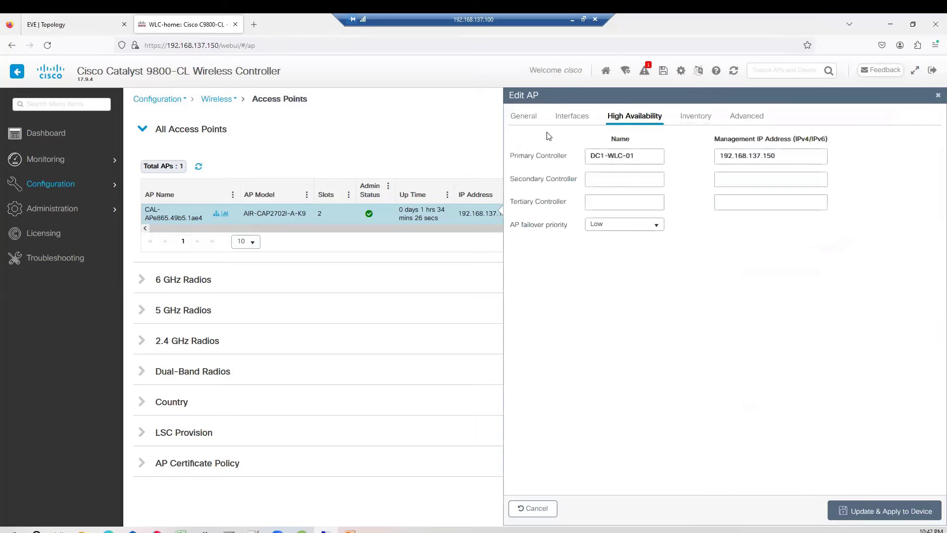
left_click(571, 118)
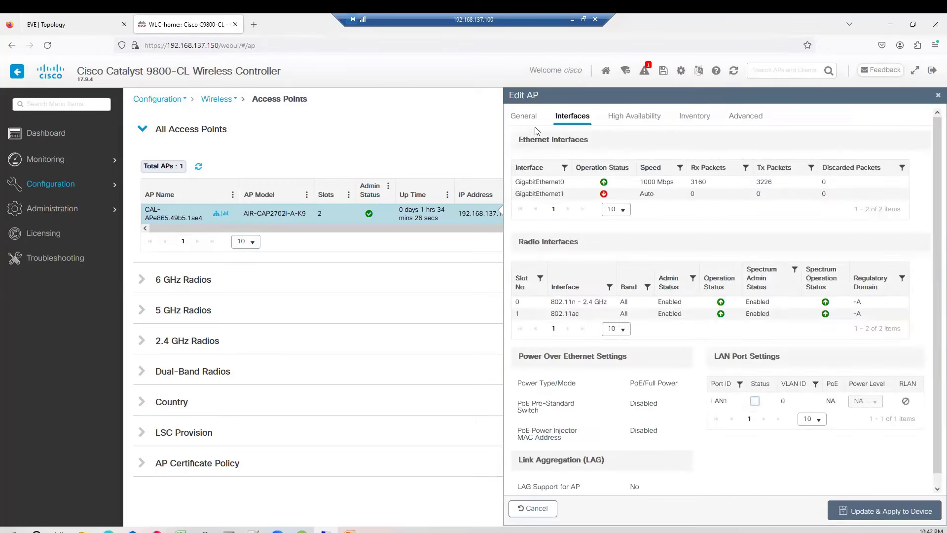
left_click(524, 116)
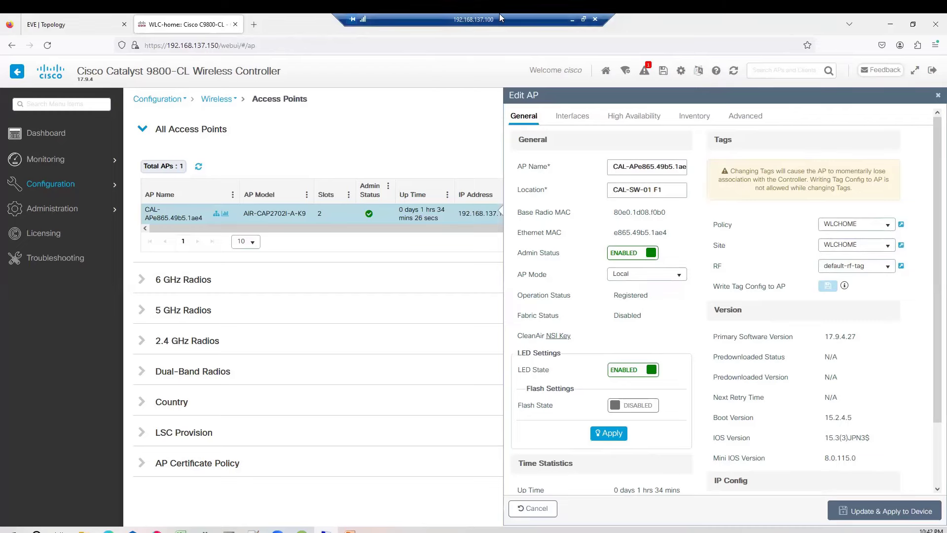
Switch to the WLC Config Steps-9800 presentation and go through the RADIUS, AAA method list and 802.1X WLAN profile slides
left_click(572, 20)
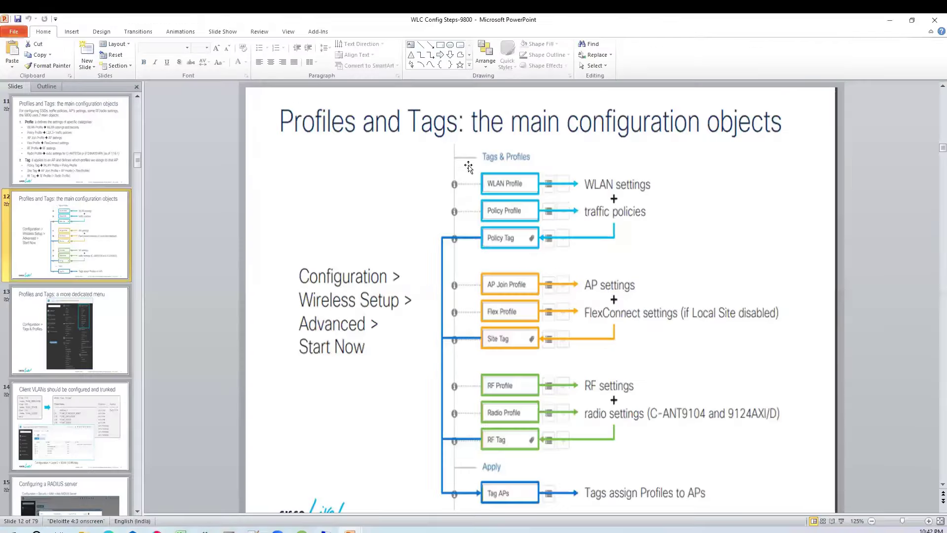
left_click(117, 419)
key("Down")
key("Down")
key("Down")
key("Down")
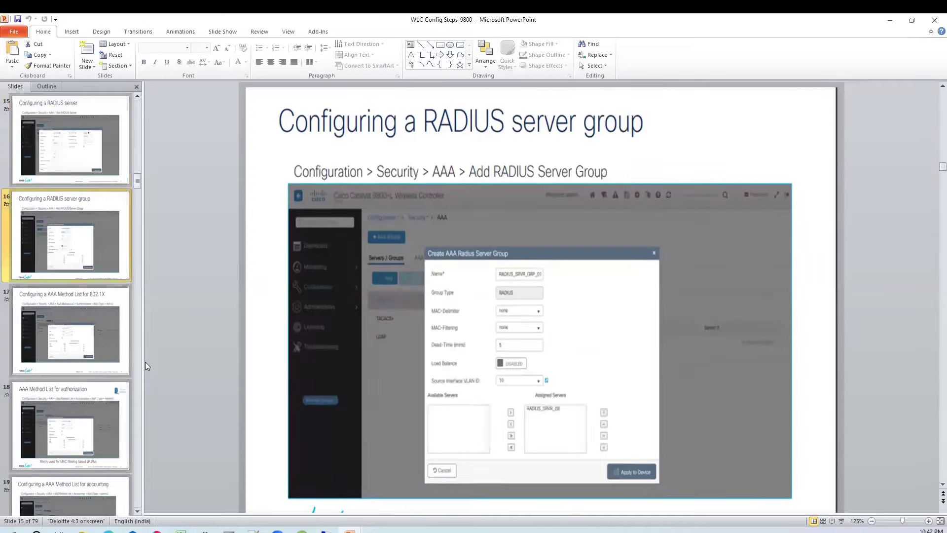
key("Down")
key("Down")
key("Down")
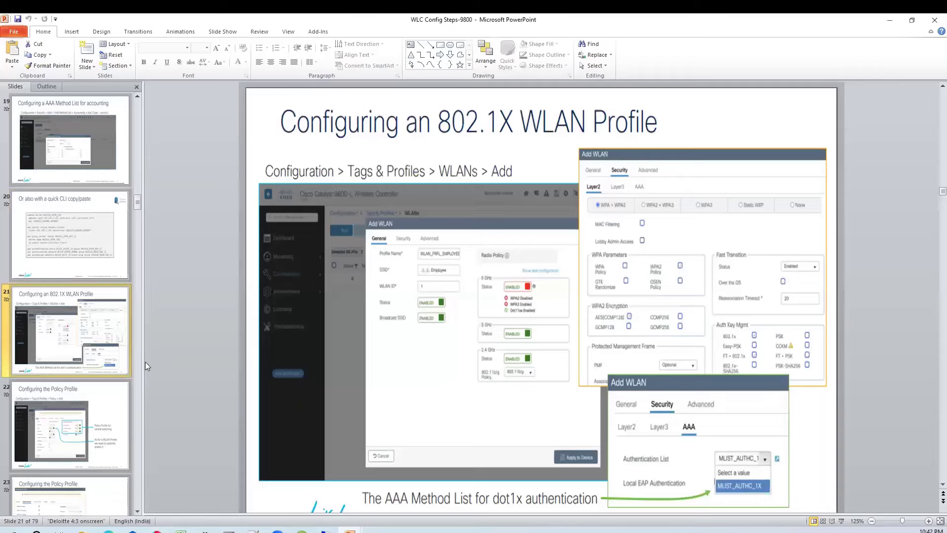
Read the slides on configuring the Policy Profile and Policy Tag and on assigning the Policy Tag to the AP
key("Down")
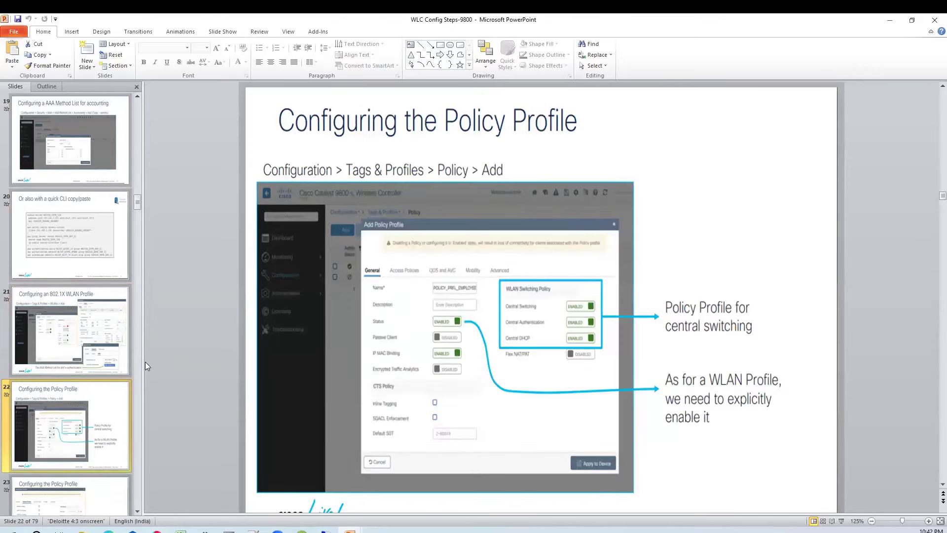
key("Down")
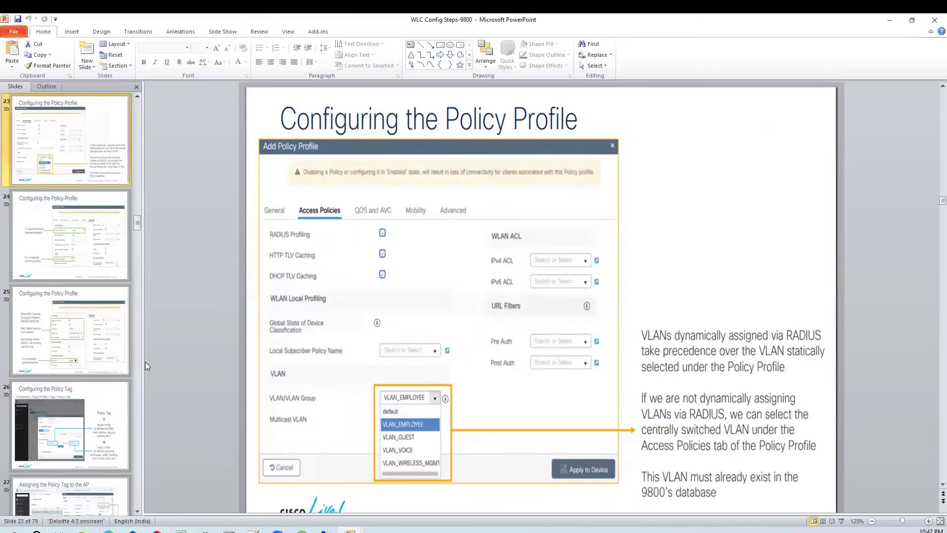
key("Down")
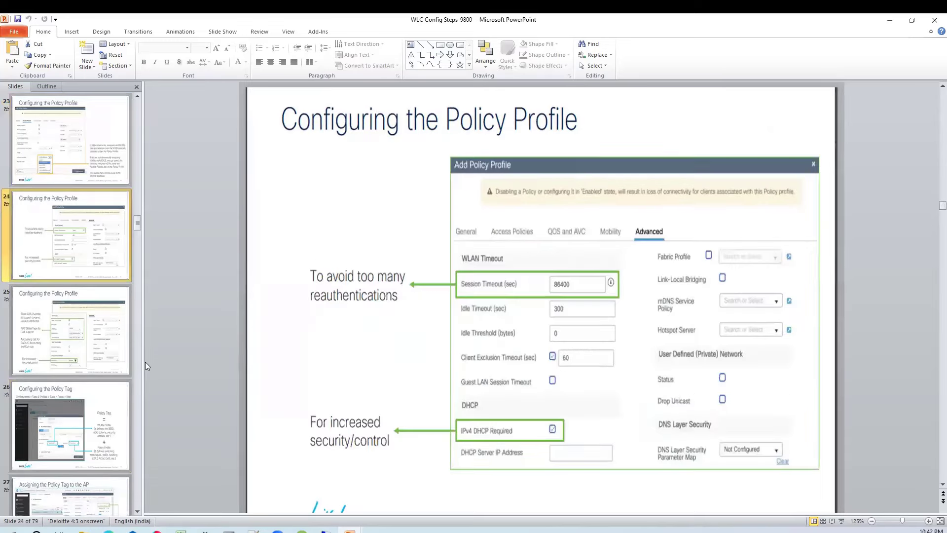
key("Down")
key("Down")
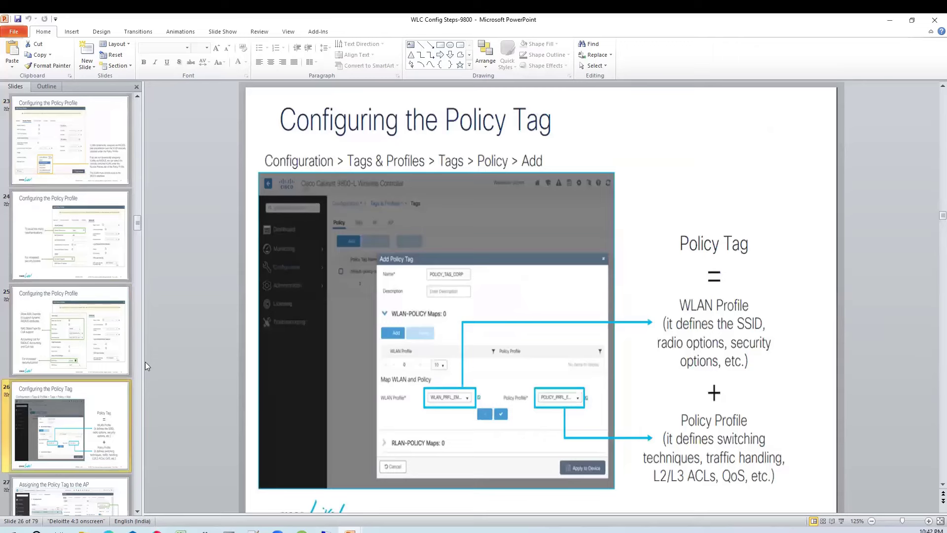
key("Down")
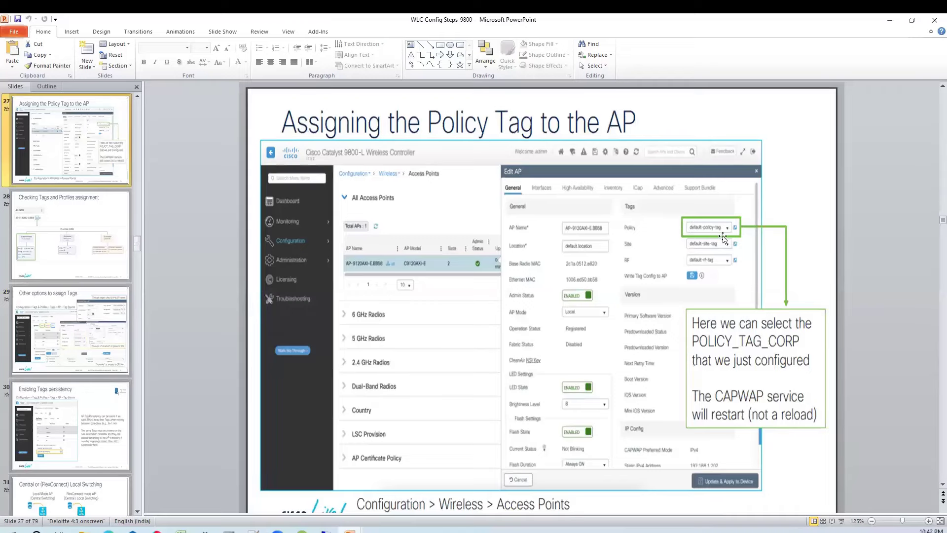
Consult the slide on checking tags and profiles assignment, and view the access point's operational configuration on the controller
left_click(108, 246)
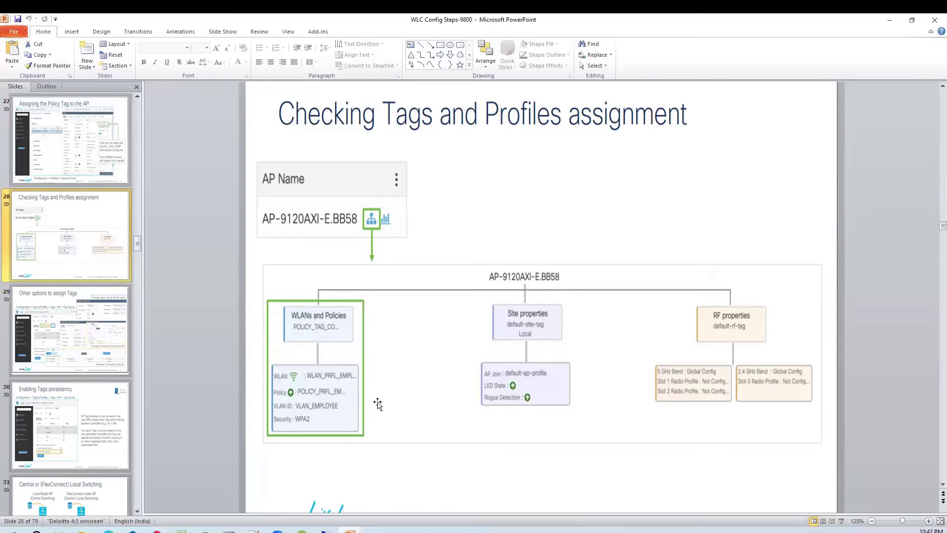
mouse_move(325, 530)
left_click(315, 488)
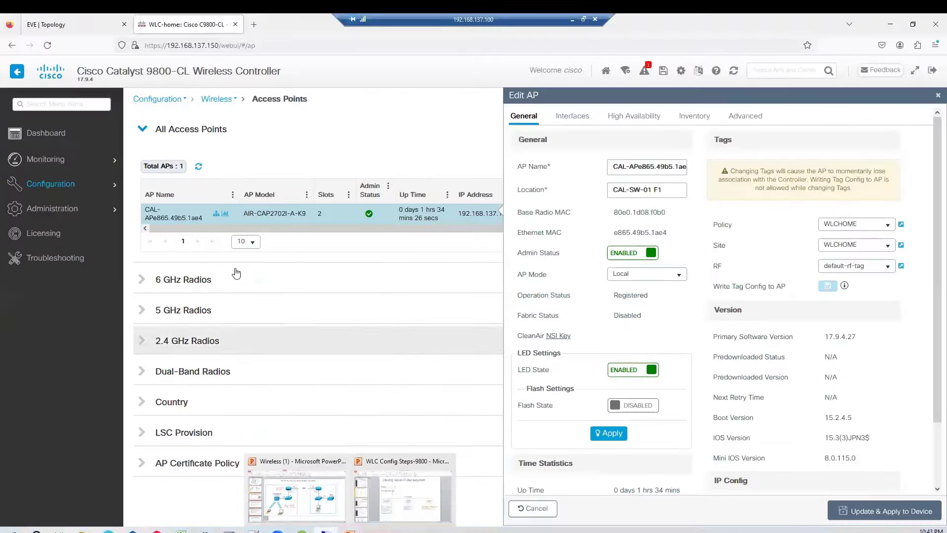
left_click(217, 213)
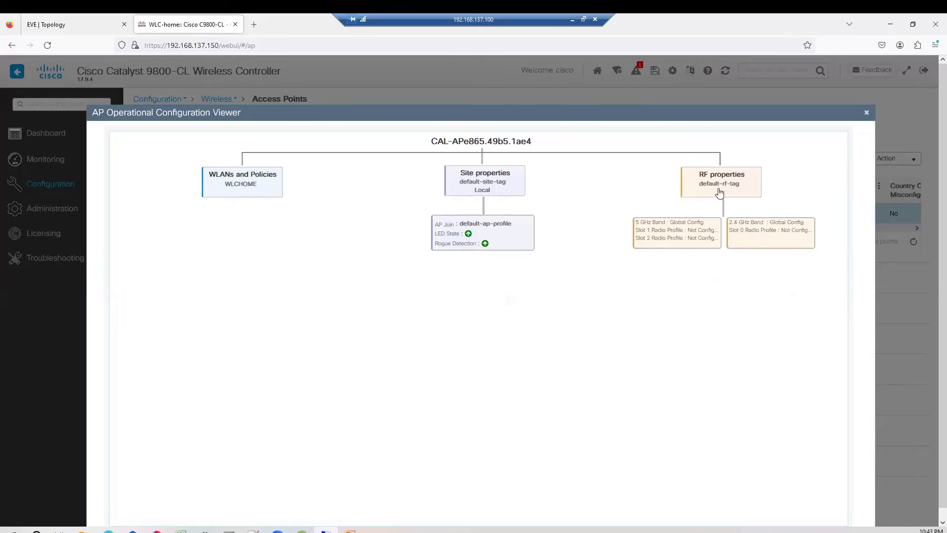
left_click(866, 114)
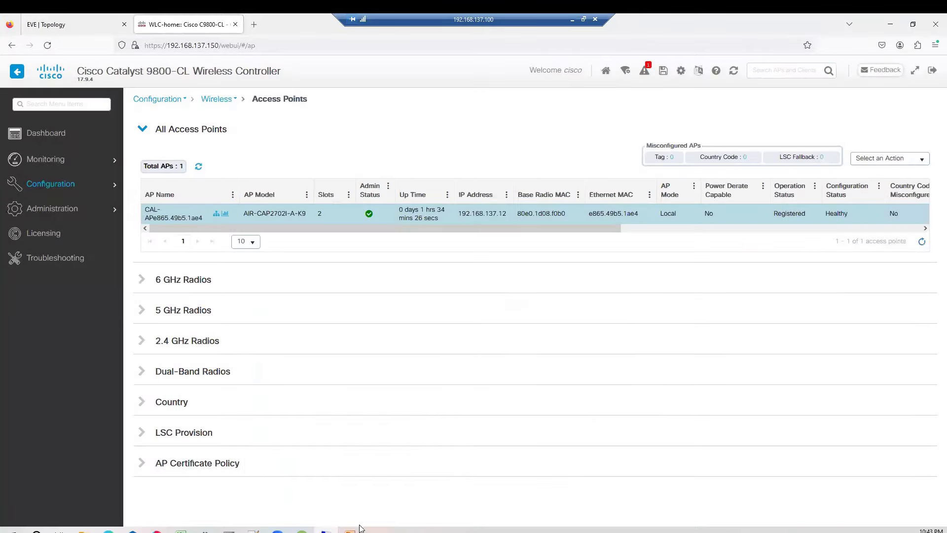
Return to the presentation and read the slides on other tag assignment options, tag persistency and central or FlexConnect local switching
mouse_move(360, 527)
left_click(424, 488)
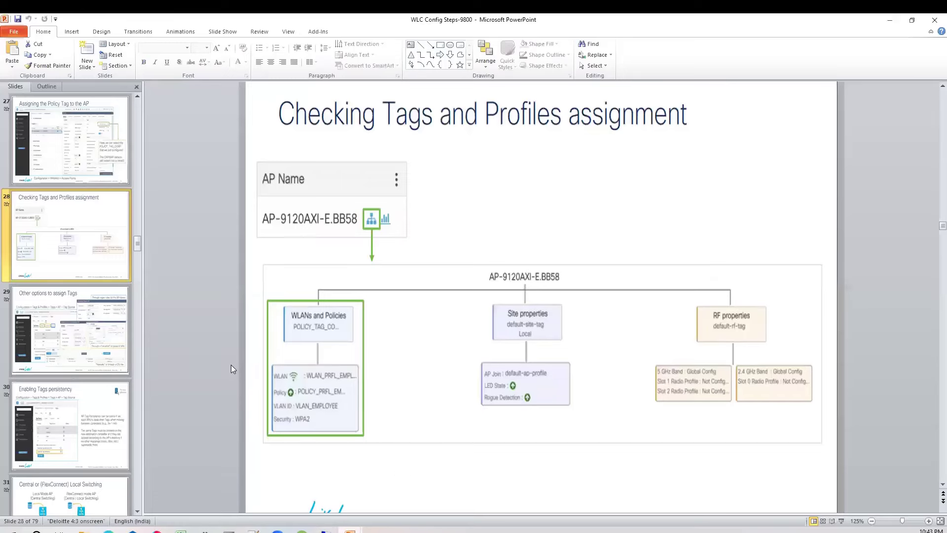
left_click(109, 356)
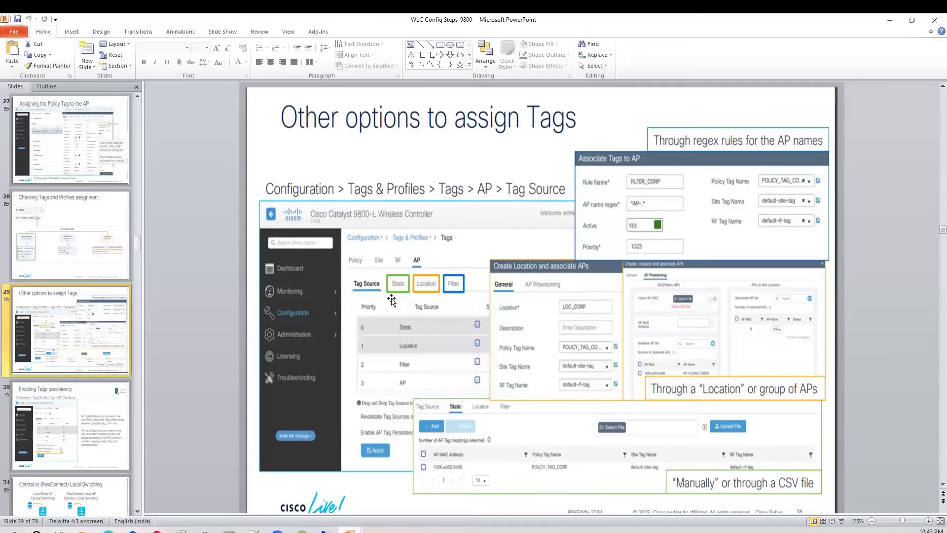
left_click(110, 429)
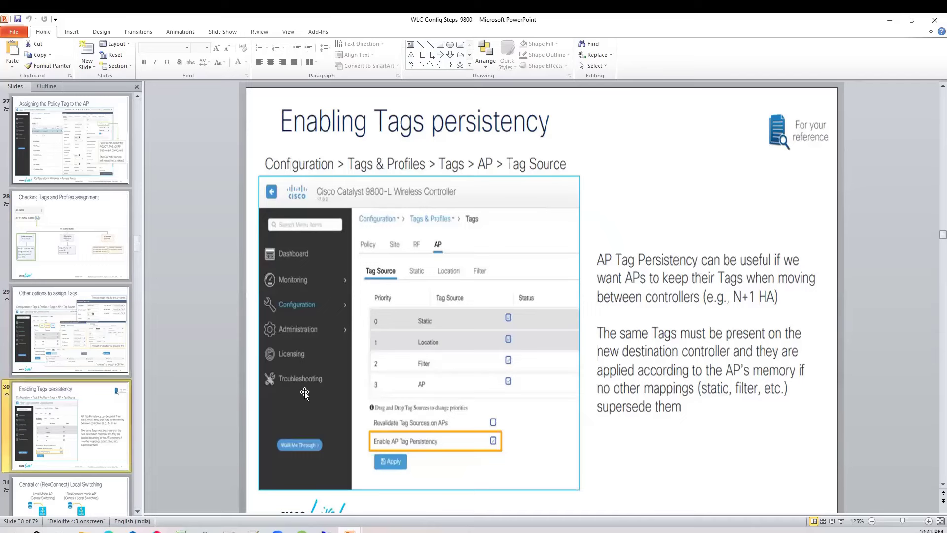
scroll(134, 498, "down", 3)
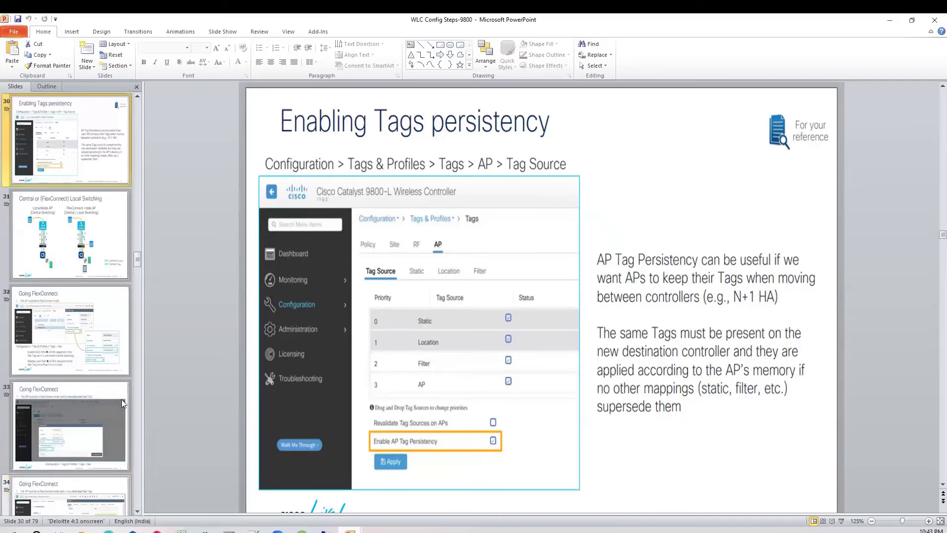
left_click(76, 220)
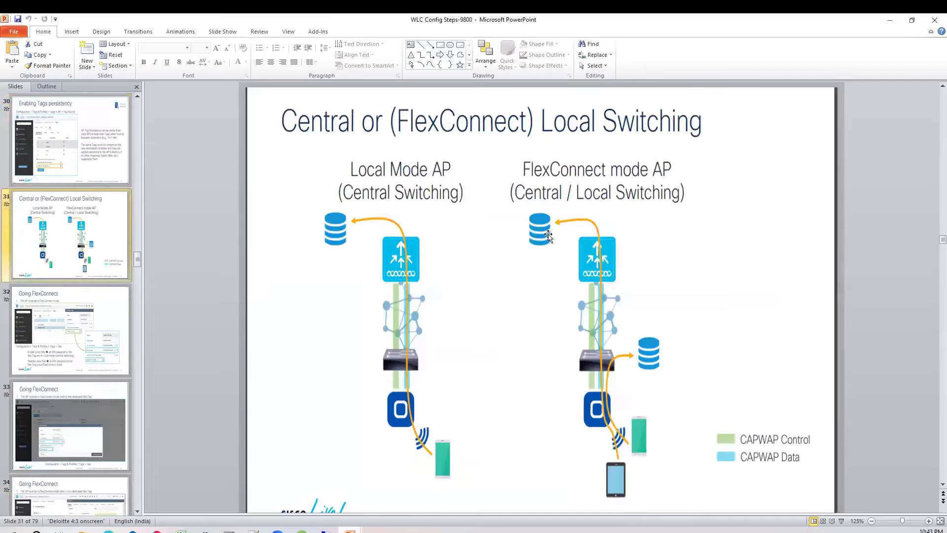
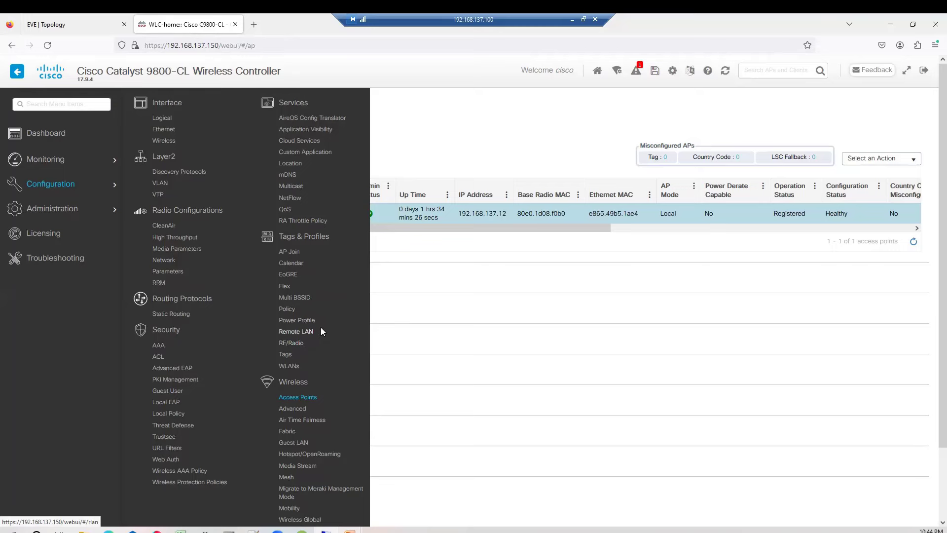
Open the WLCHOME site tag on the controller and disable its local site option
left_click(290, 357)
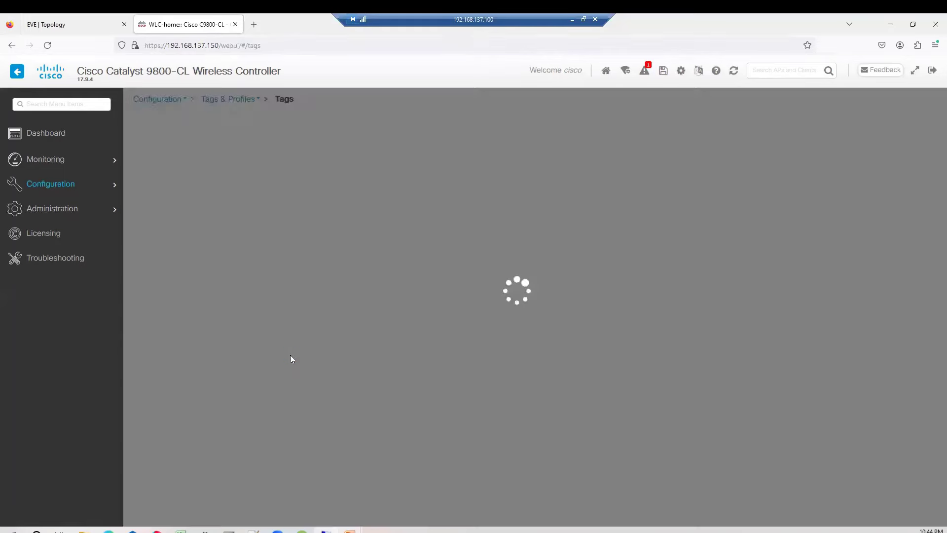
left_click(179, 126)
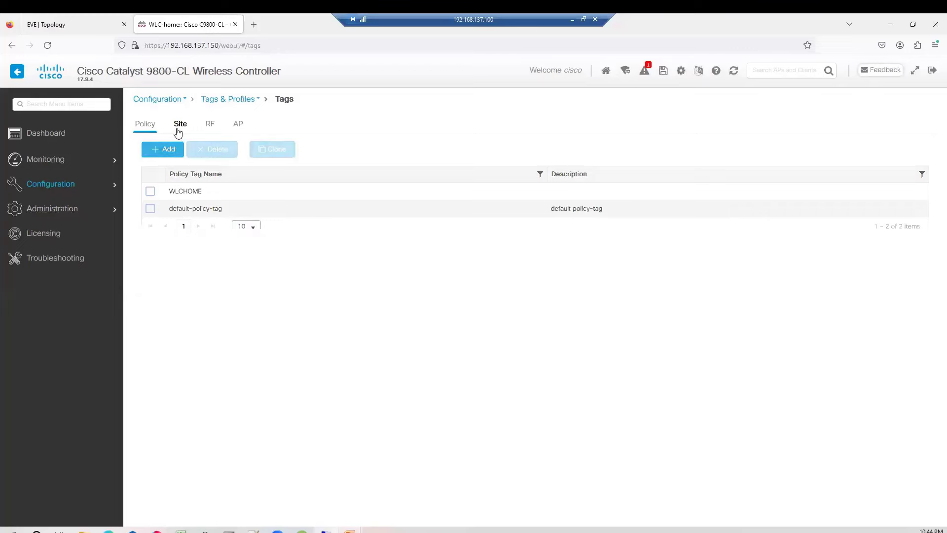
left_click(182, 194)
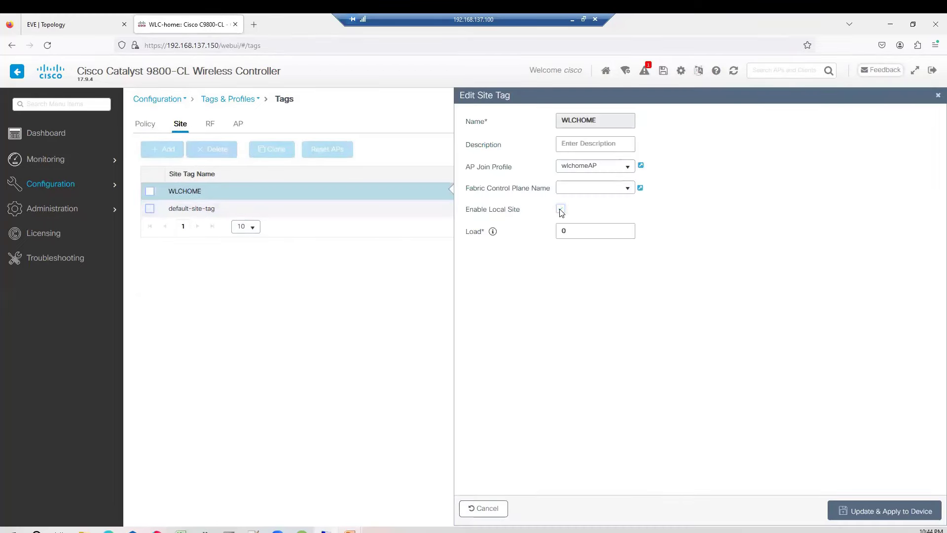
left_click(560, 209)
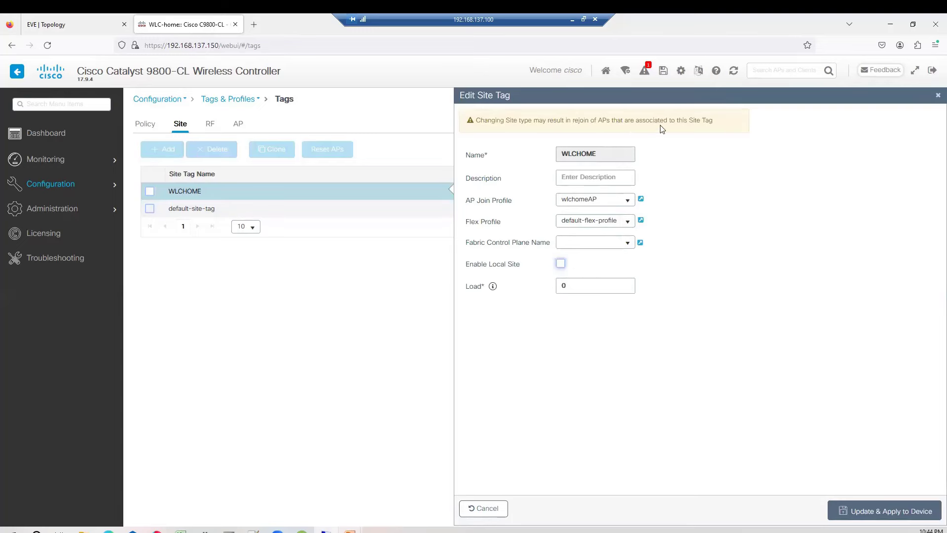
left_click(626, 243)
left_click(626, 245)
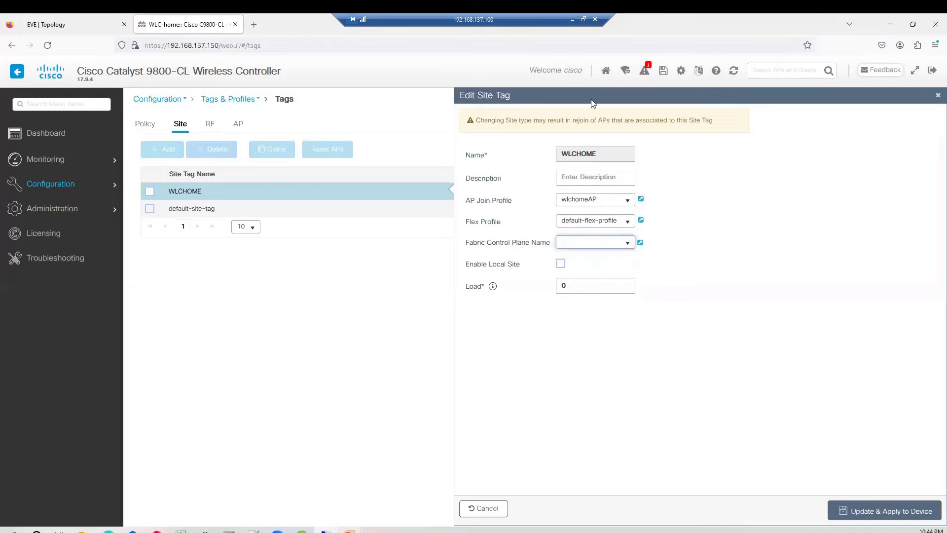
Set the WLCHOME site tag's Flex profile to WLCHOMEAP and apply the change to the device
left_click(573, 21)
left_click(622, 226)
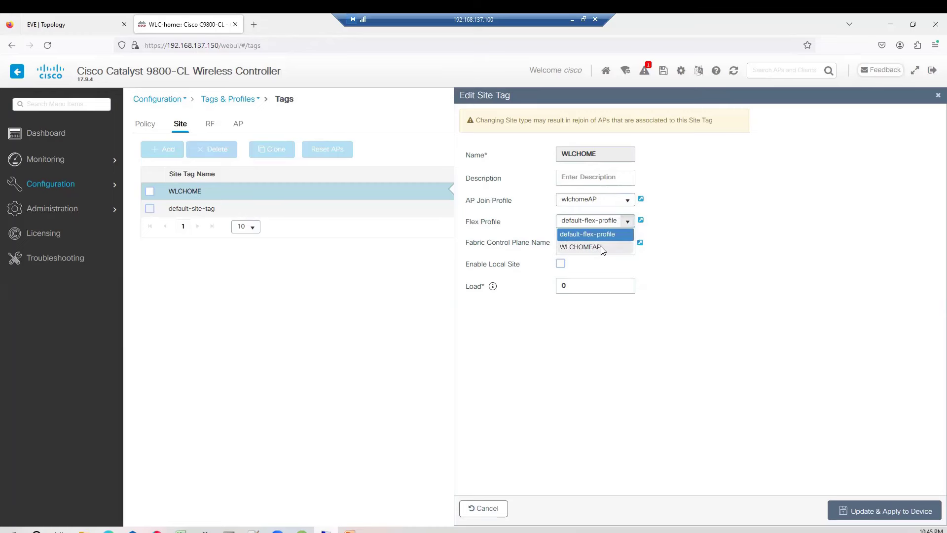
left_click(601, 248)
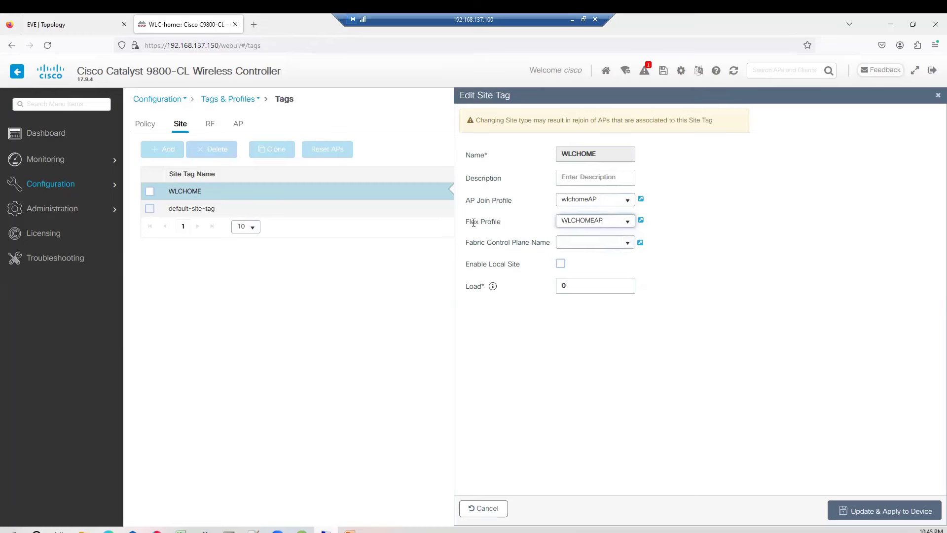
left_click_drag(469, 223, 501, 223)
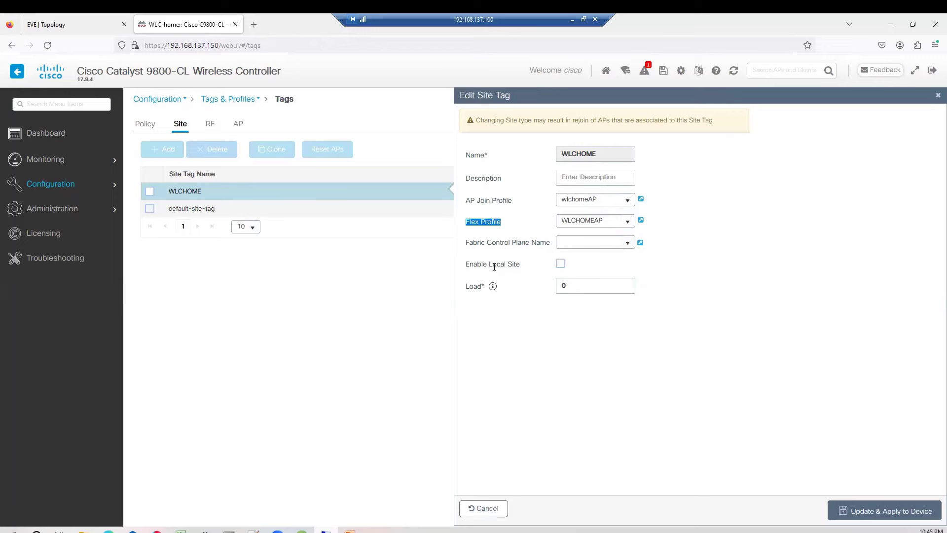
left_click_drag(521, 269, 483, 267)
left_click_drag(502, 222, 466, 222)
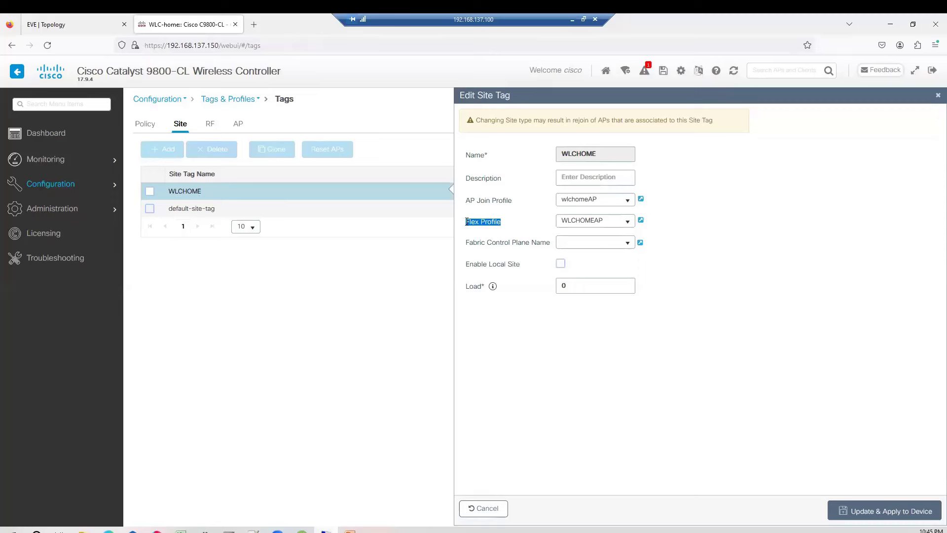
left_click(502, 227)
left_click_drag(507, 225, 467, 222)
left_click(870, 514)
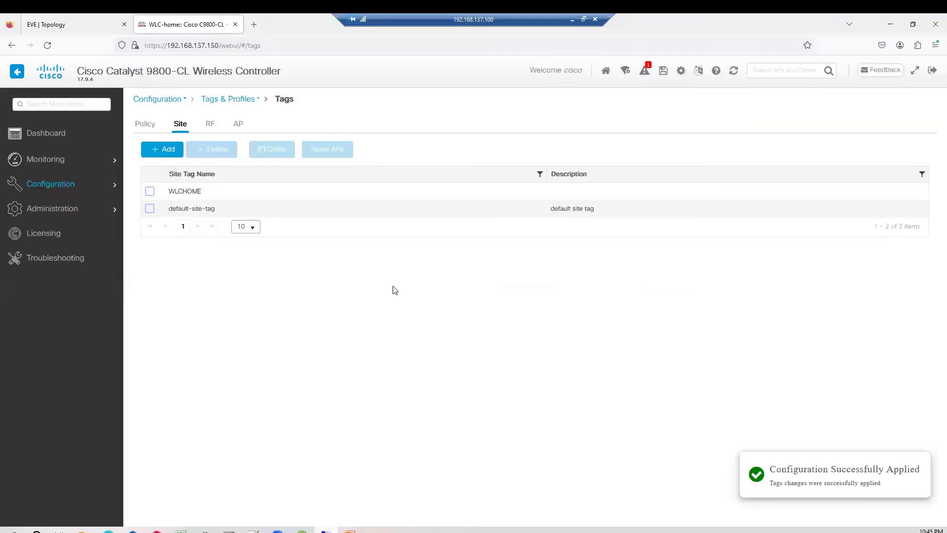
Open the WLCHOMEAP Flex profile, examine its general and VLAN settings, and compare them with the Going FlexConnect slide
left_click(75, 187)
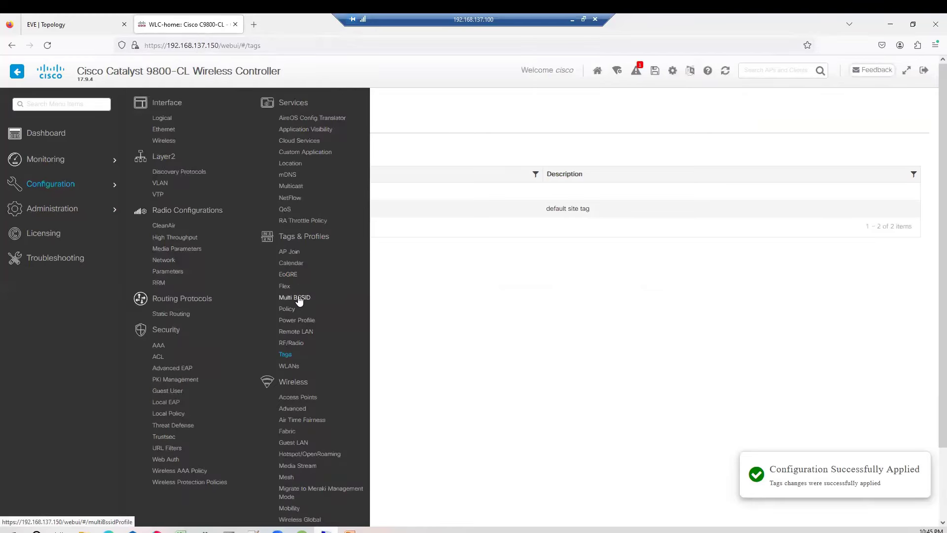
left_click(284, 287)
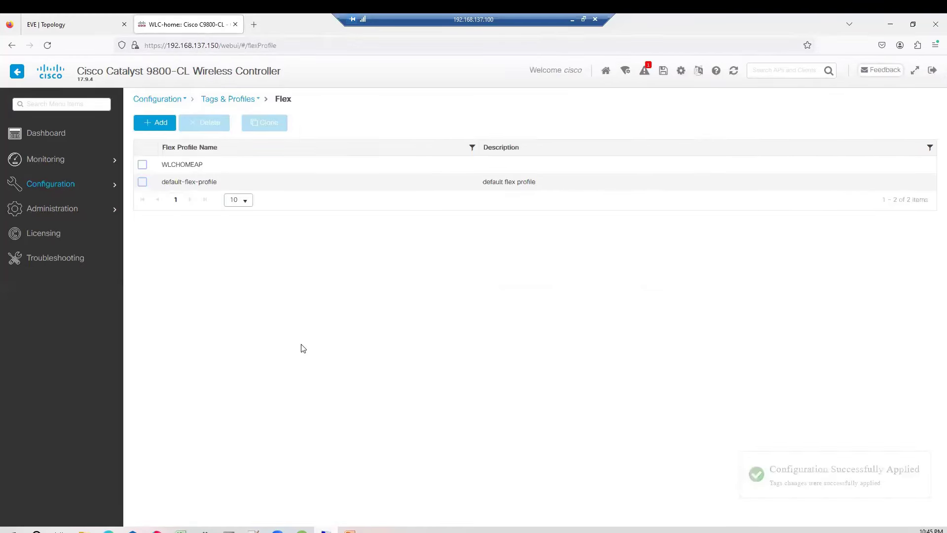
left_click(191, 166)
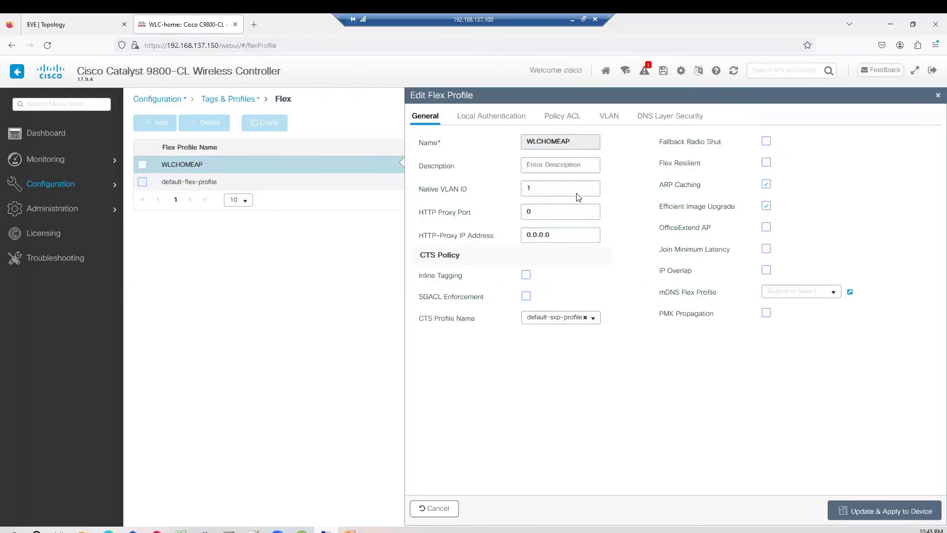
left_click(613, 126)
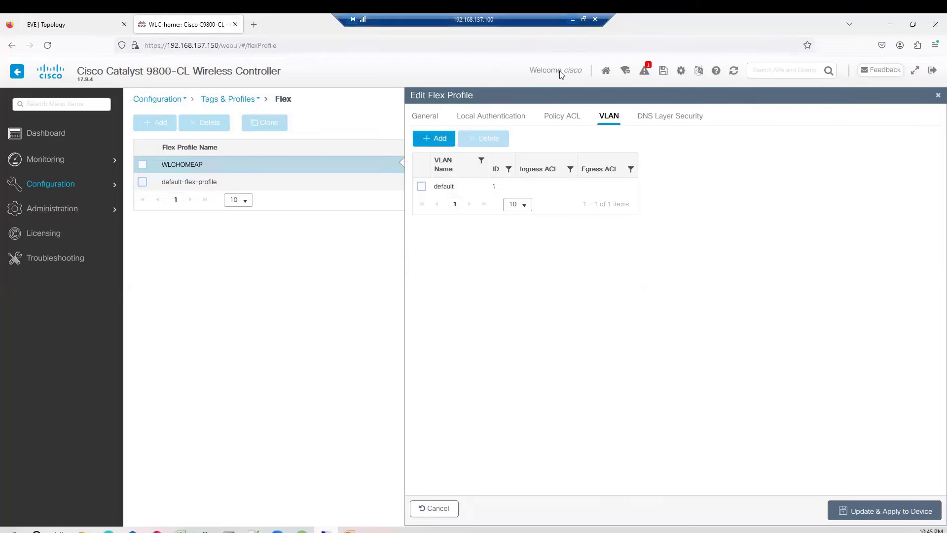
left_click(572, 20)
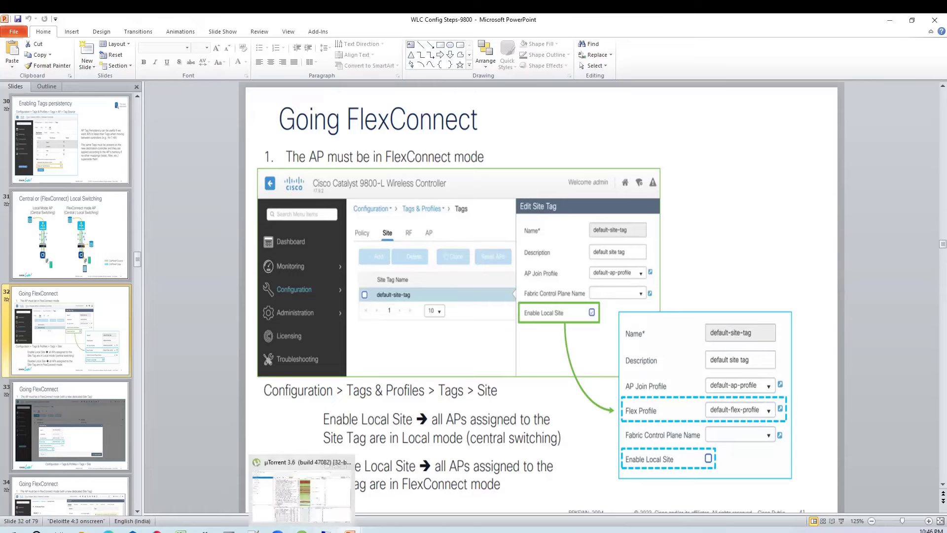
left_click(334, 493)
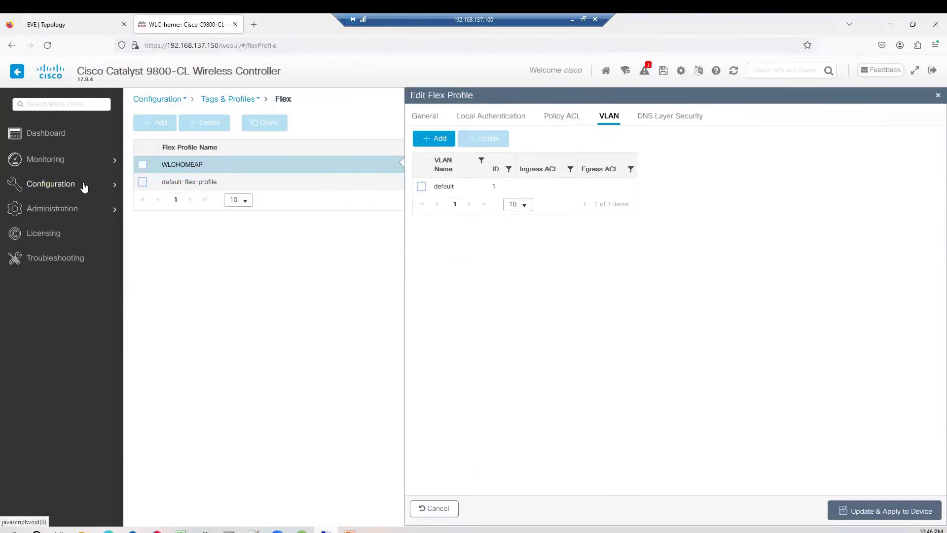
Open the AIR-CAP2702I access point's settings, set its site tag to WLCHOME and apply the update to the device
mouse_move(84, 186)
left_click(291, 398)
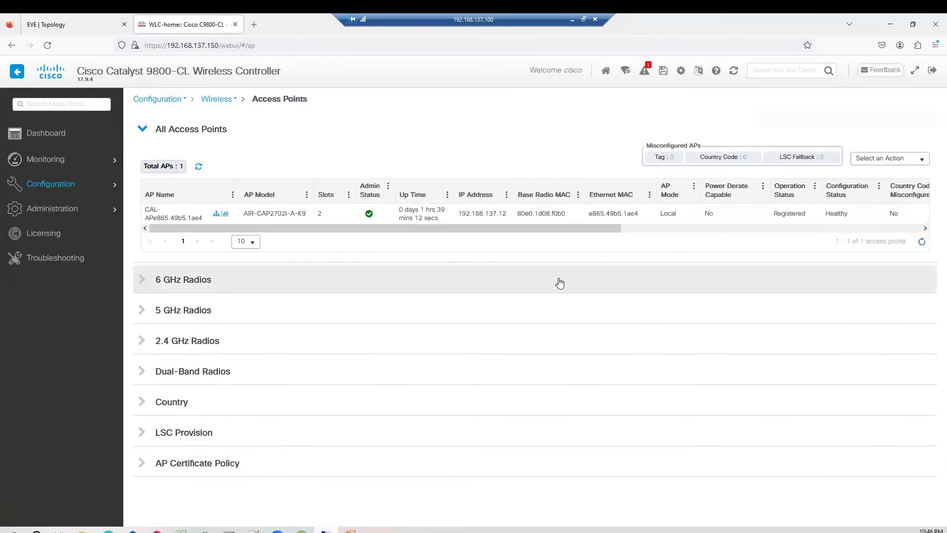
left_click(192, 218)
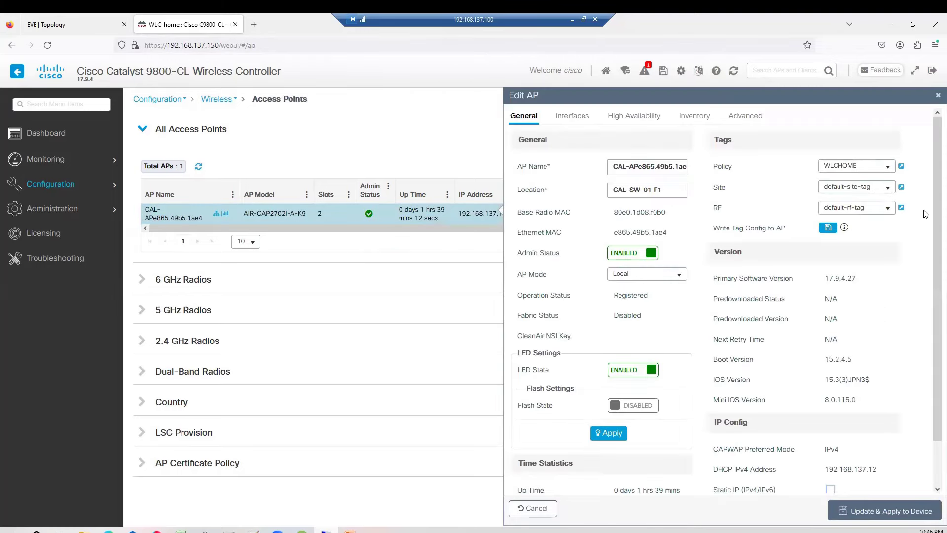
left_click(888, 189)
left_click(880, 214)
left_click(884, 513)
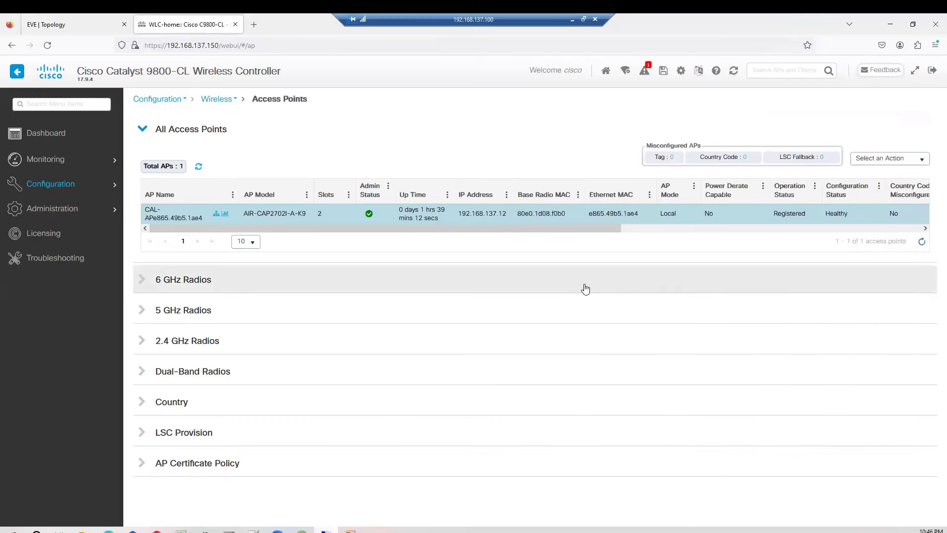
left_click_drag(493, 227, 408, 238)
Switch to the PowerPoint presentation and go back to the slide on the dedicated Profiles and Tags menu
left_click(573, 20)
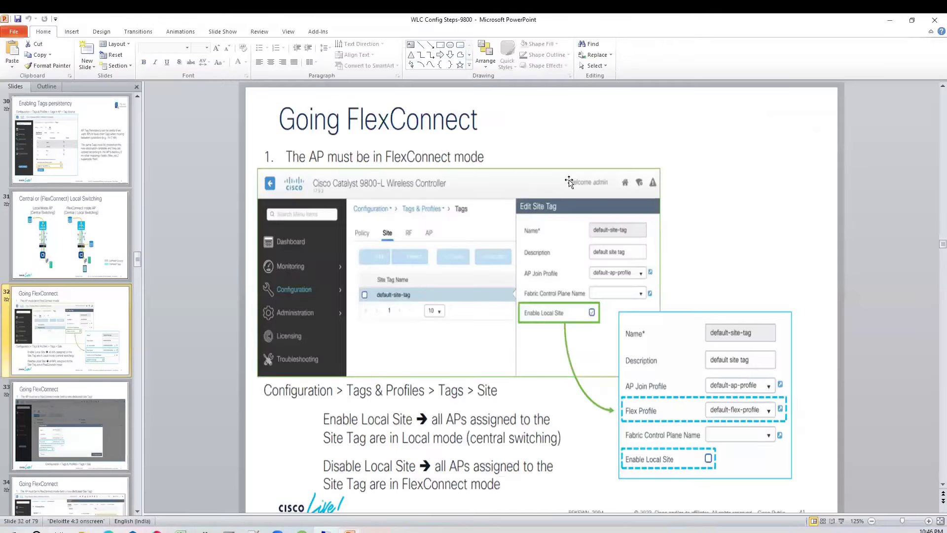
left_click(103, 247)
scroll(125, 257, "up", 3)
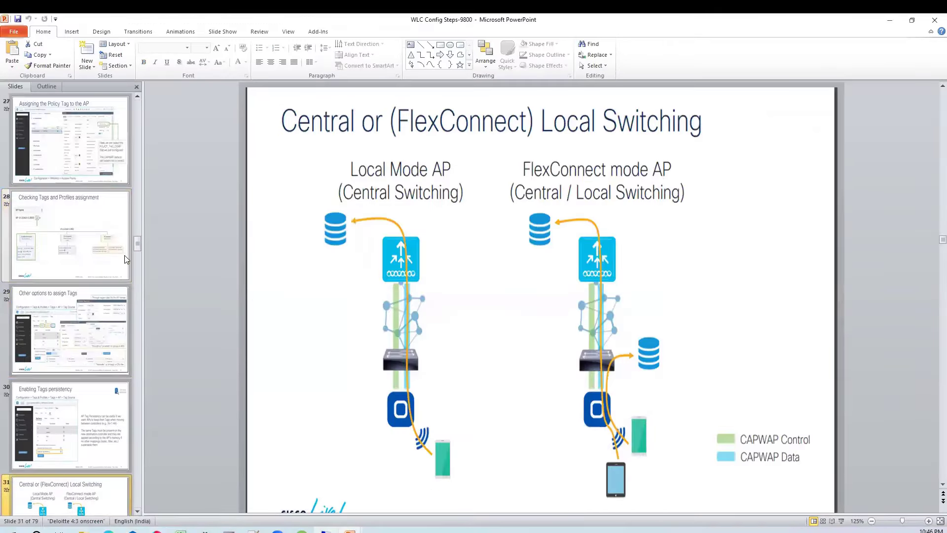
scroll(126, 259, "up", 5)
scroll(101, 273, "up", 7)
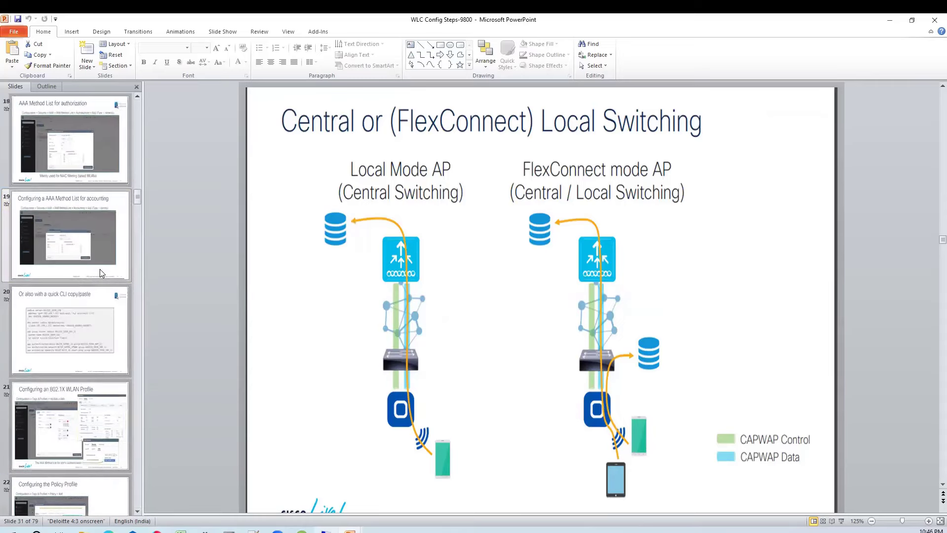
scroll(102, 273, "up", 1)
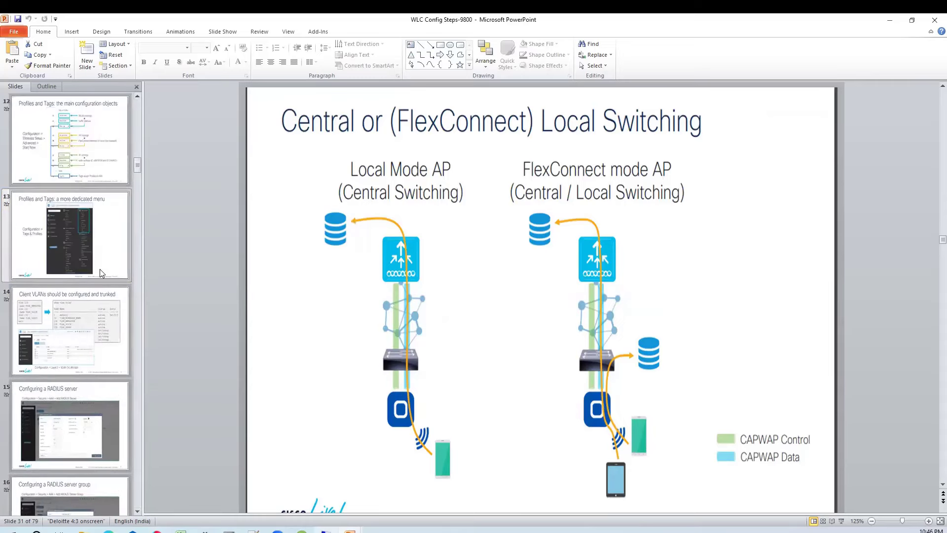
left_click(85, 212)
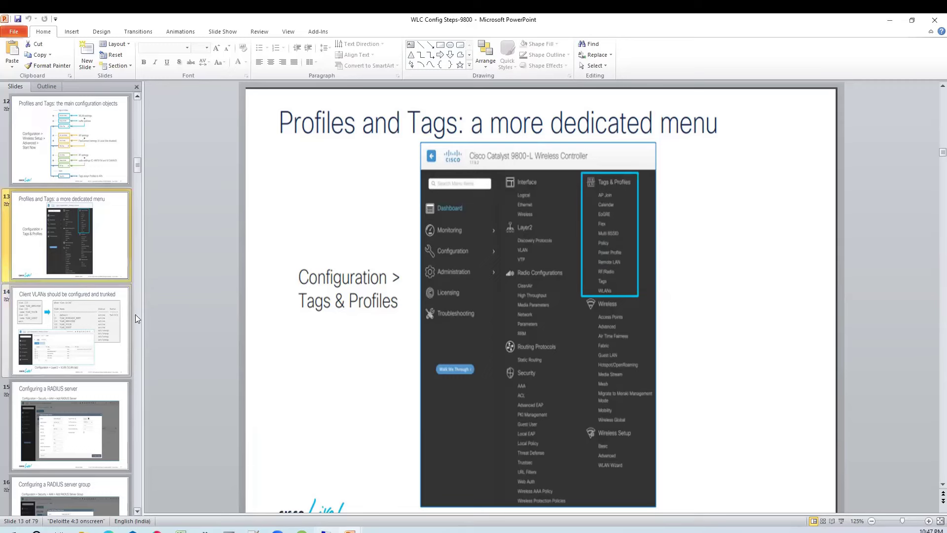
Review the slides on client VLANs, the RADIUS server group and the 802.1X WLAN profile
left_click(102, 309)
scroll(109, 318, "down", 3)
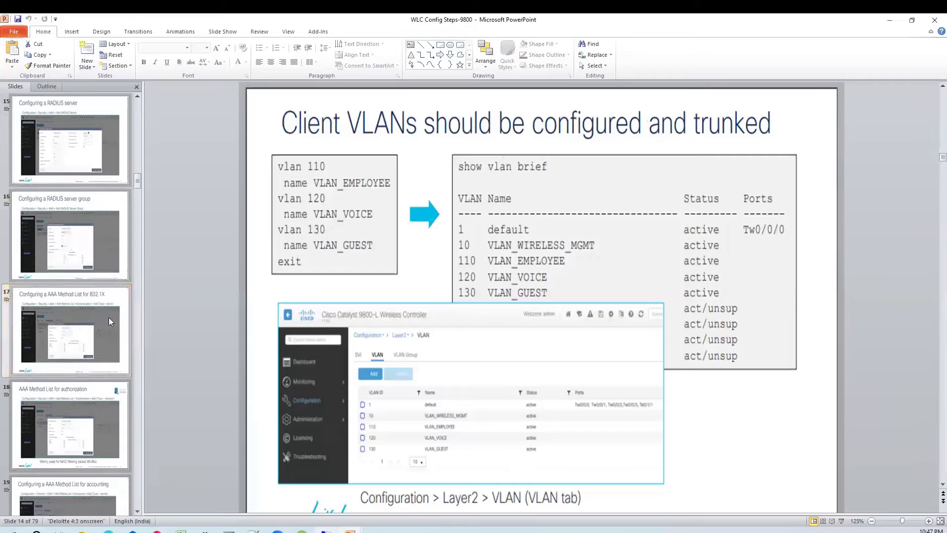
left_click(78, 249)
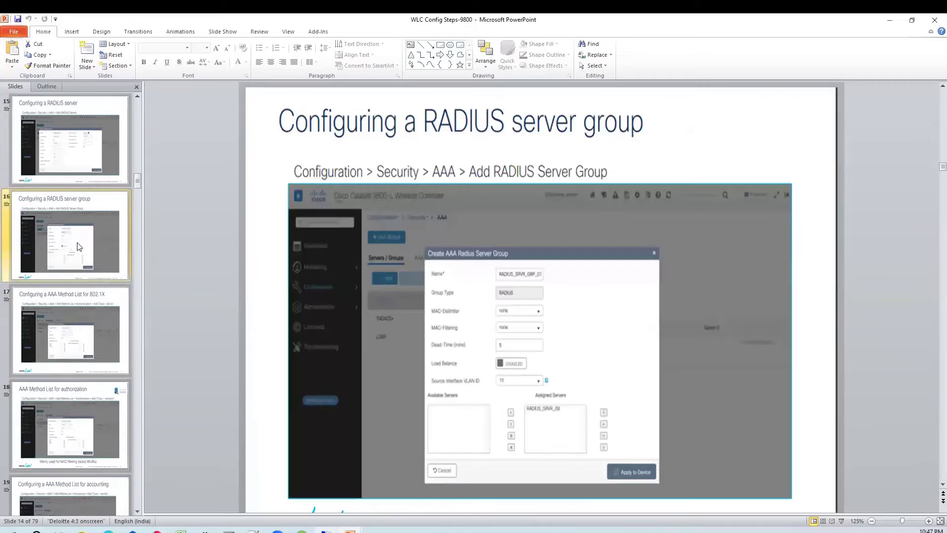
left_click(104, 315)
scroll(82, 276, "down", 4)
left_click(91, 316)
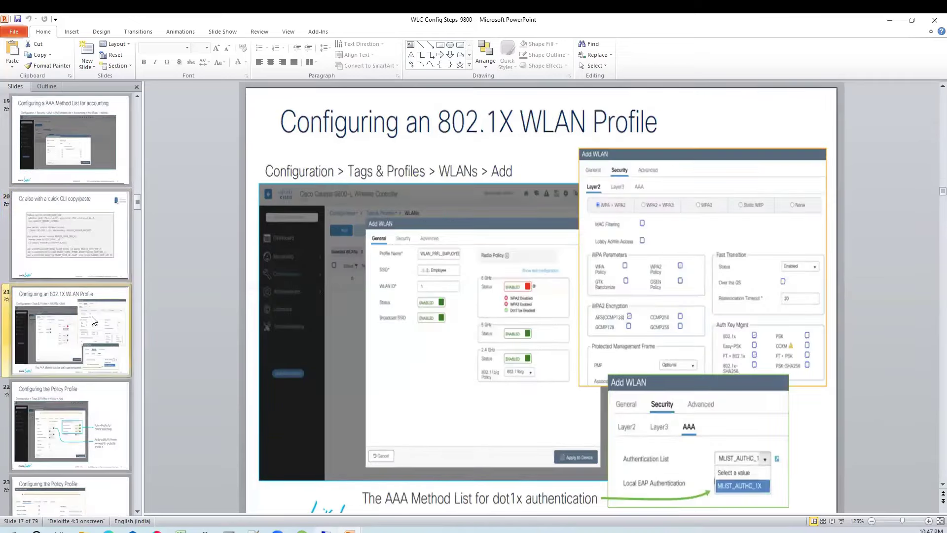
Page through the slides from the Policy Profile configuration to the FlexConnect slide on locally switched VLAN IDs or names
key("Down")
key("Down")
key("Down")
key("Down")
key("Down")
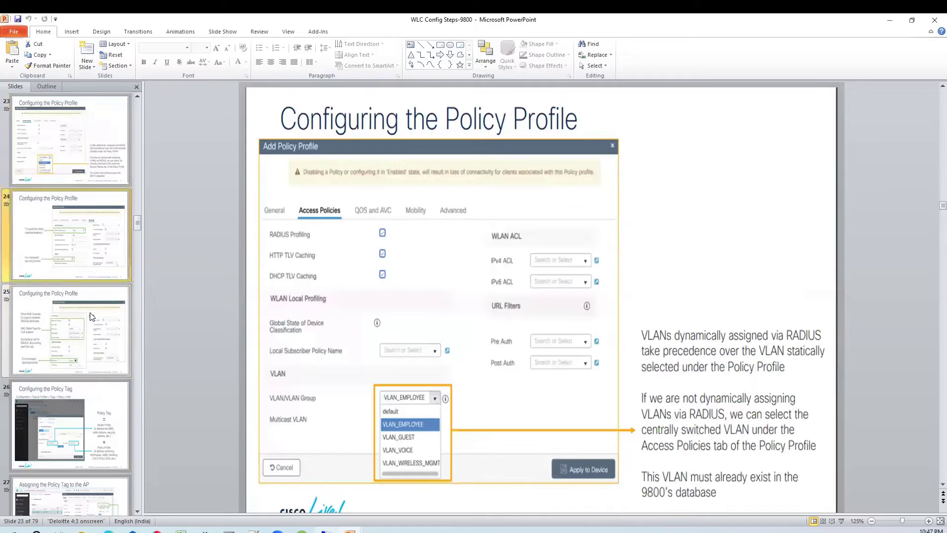
key("Down")
key("Down")
key("Down")
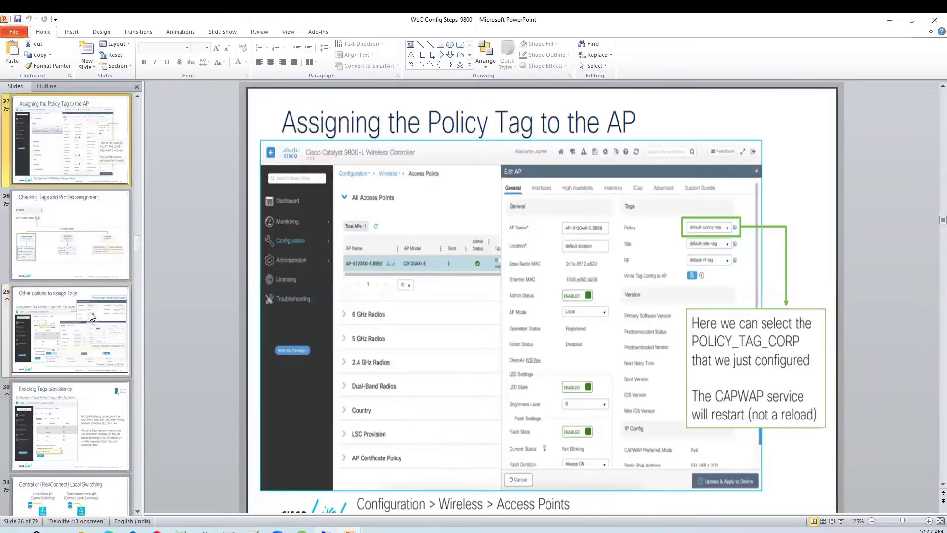
key("Down")
key("Down")
key("Down")
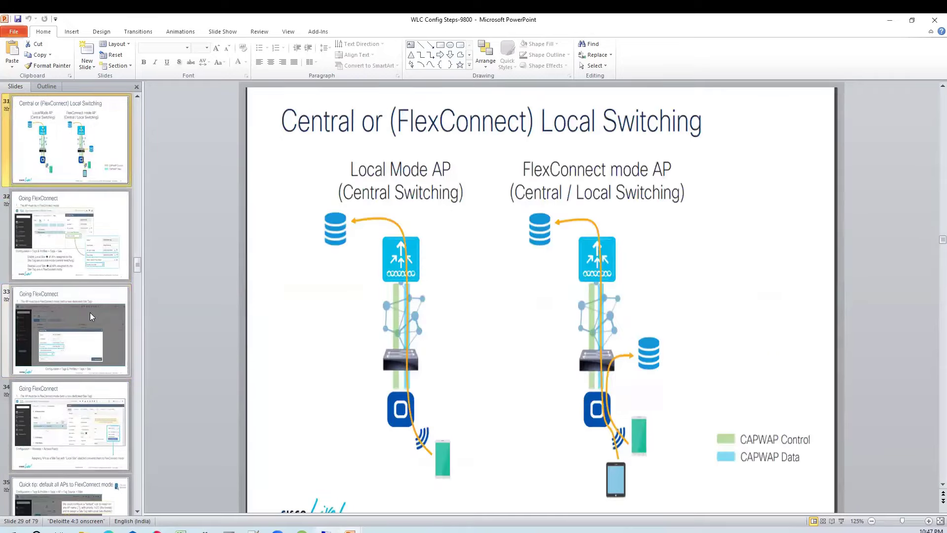
key("Down")
key("Down")
key("Down")
key("Down")
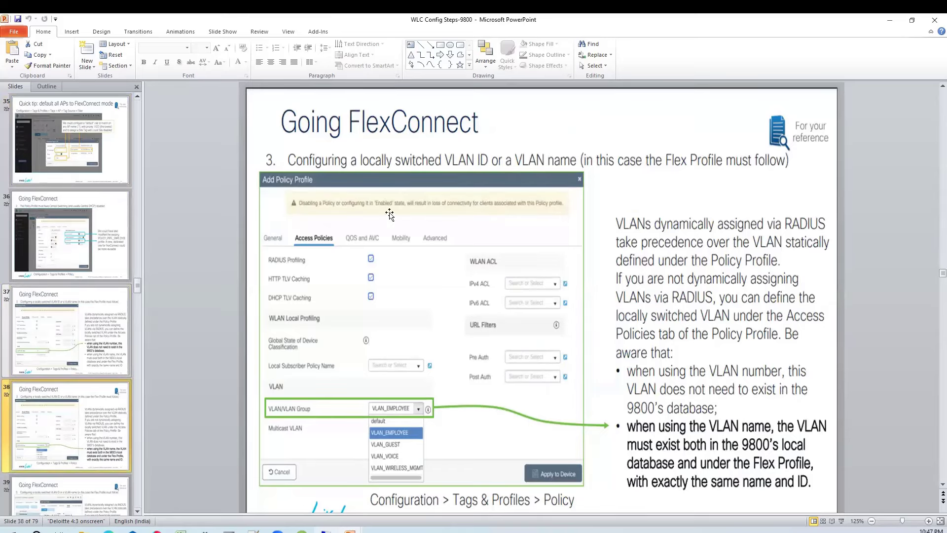
Go back through the FlexConnect slides on Central Switching, defaulting all APs to FlexConnect and the dedicated site tag
left_click(90, 242)
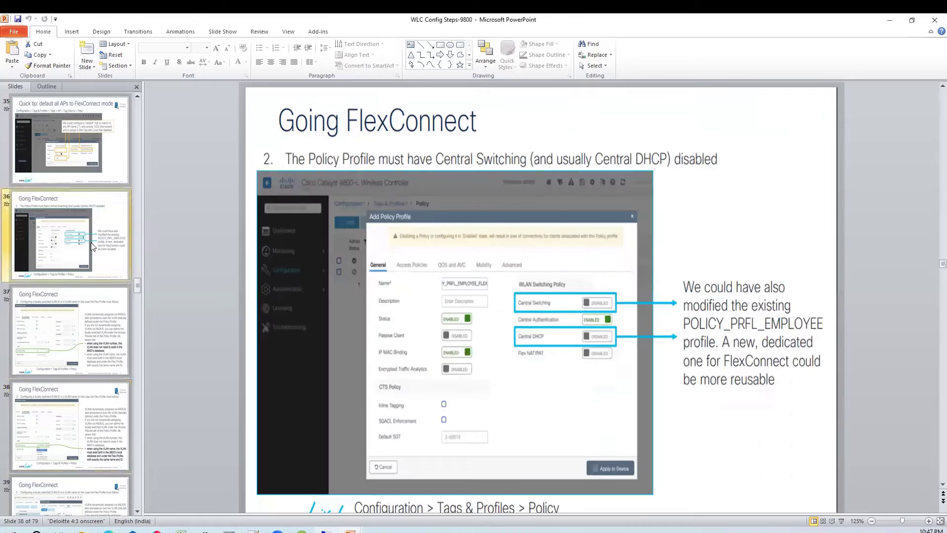
left_click(80, 168)
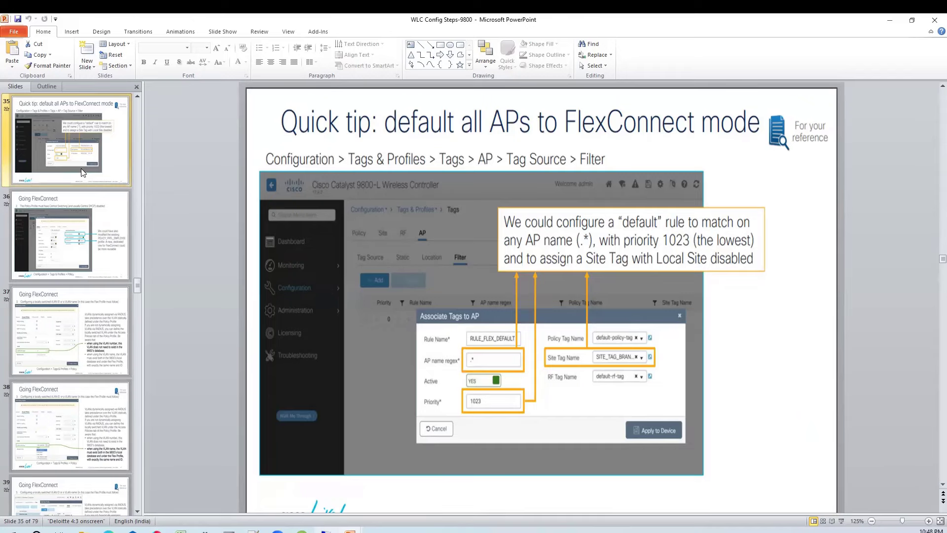
key("Up")
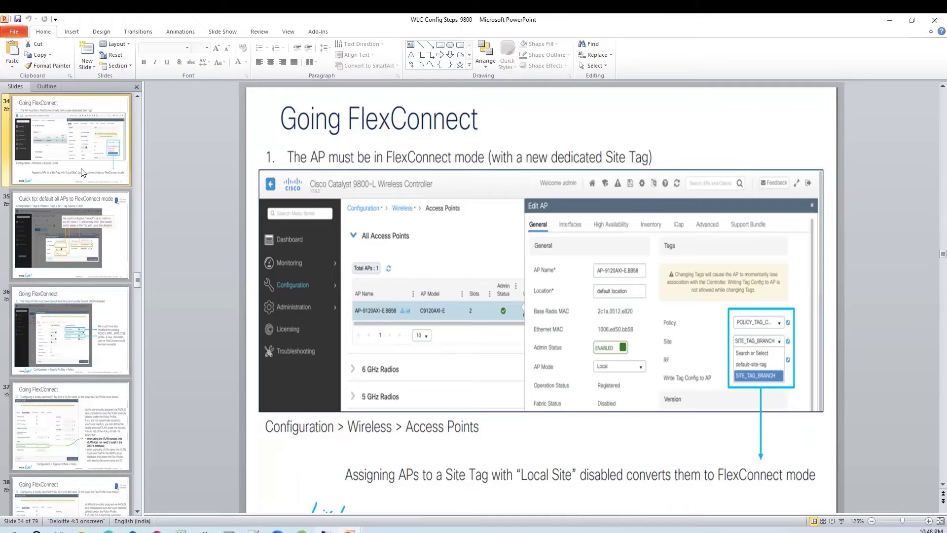
key("Up")
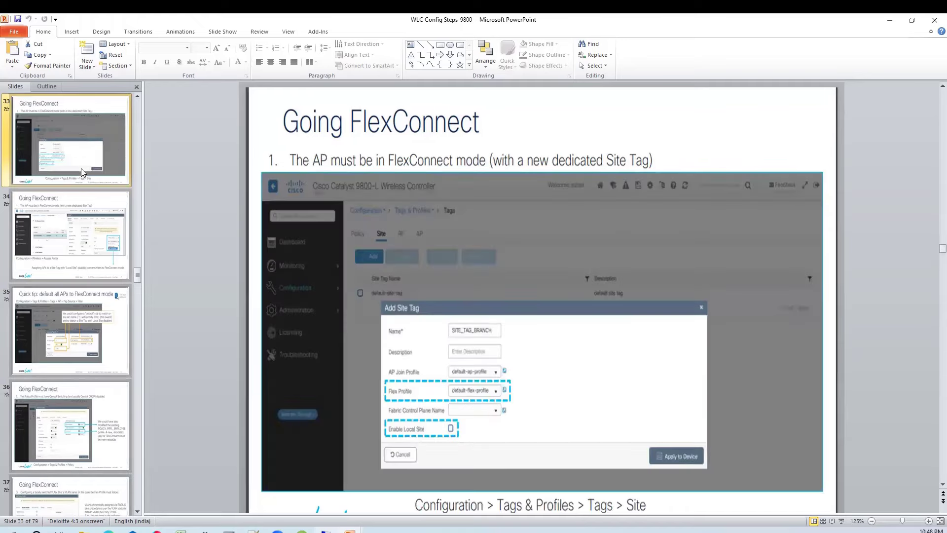
key("Up")
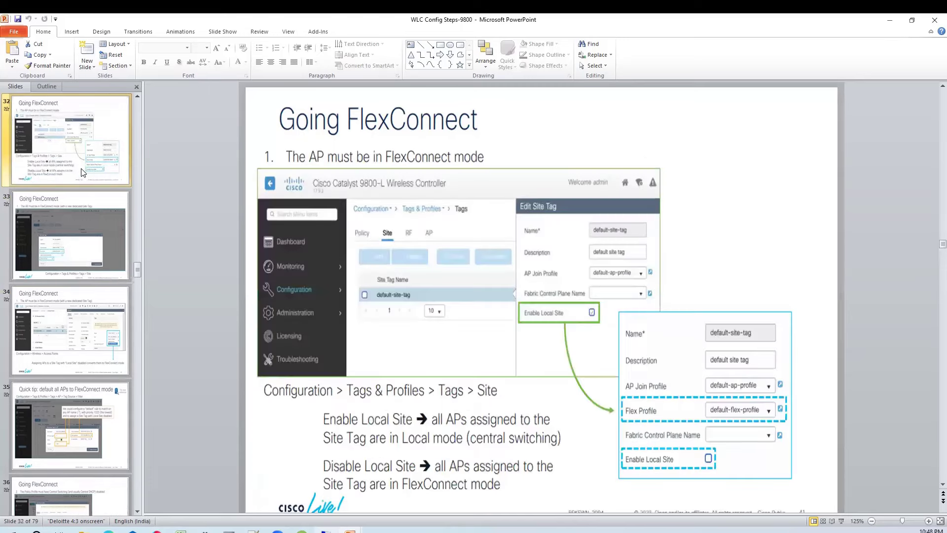
key("Down")
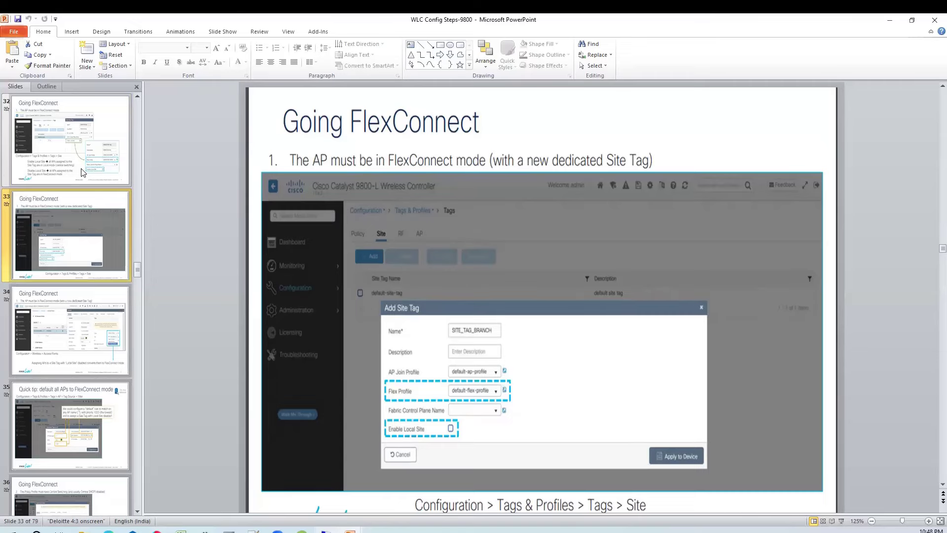
Return to the controller, open the access point's settings and view the available AP modes
left_click(325, 531)
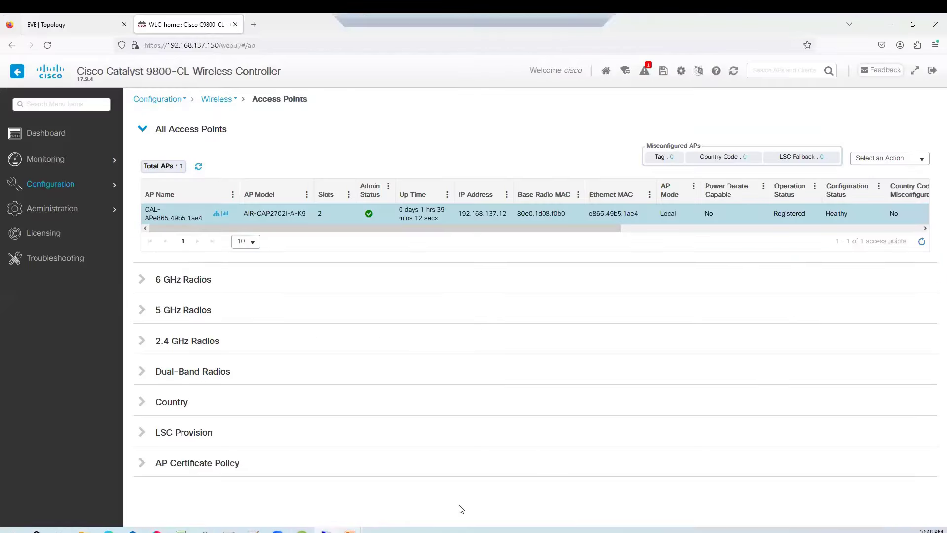
left_click(178, 219)
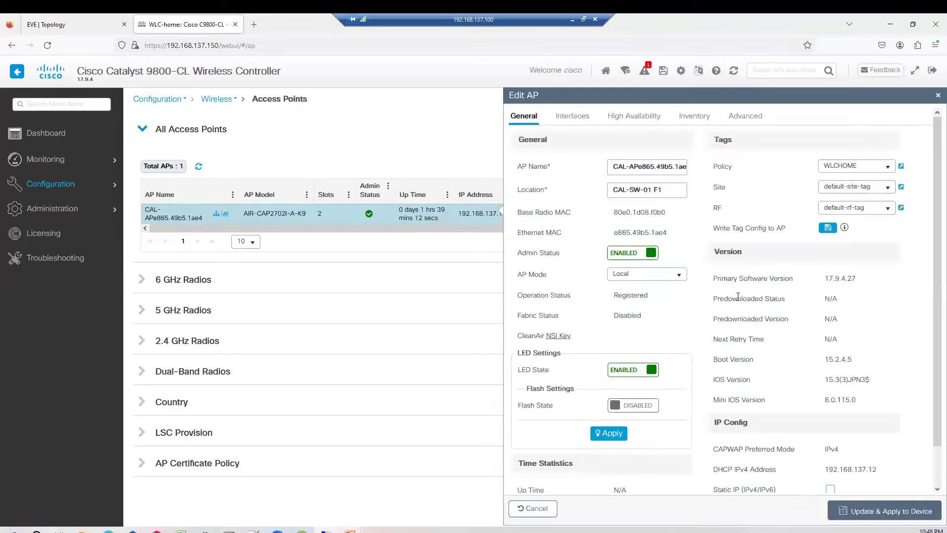
left_click(678, 274)
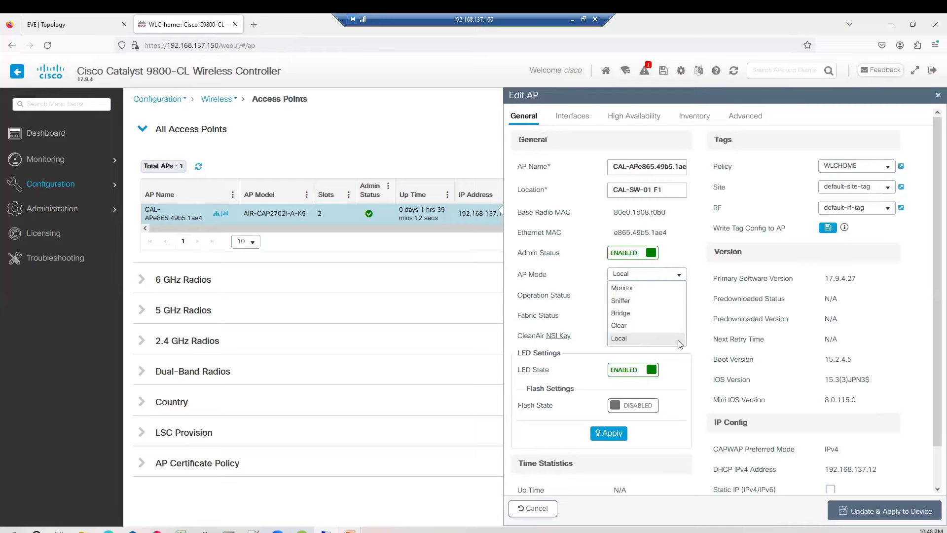
Return to the presentation and read the dedicated site tag slides through the tip on defaulting all APs to FlexConnect mode
left_click(573, 20)
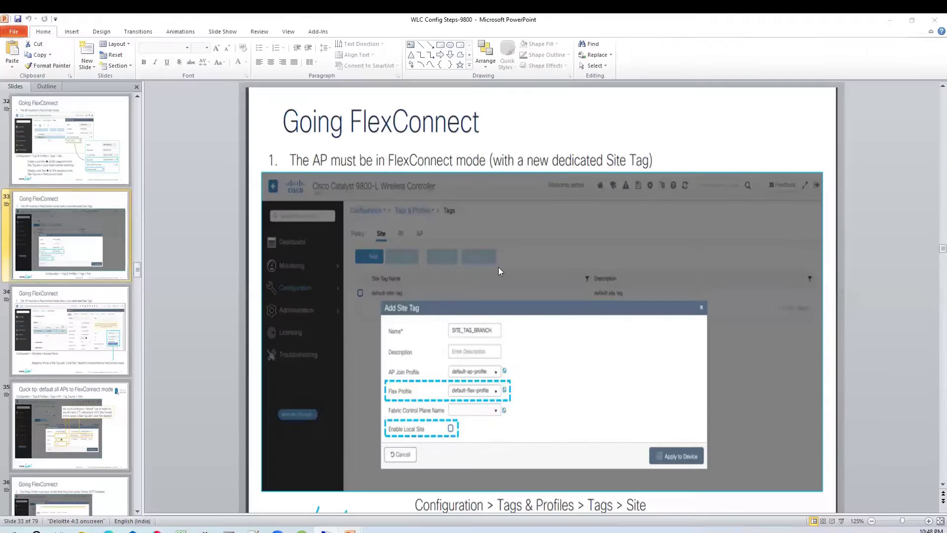
left_click(97, 319)
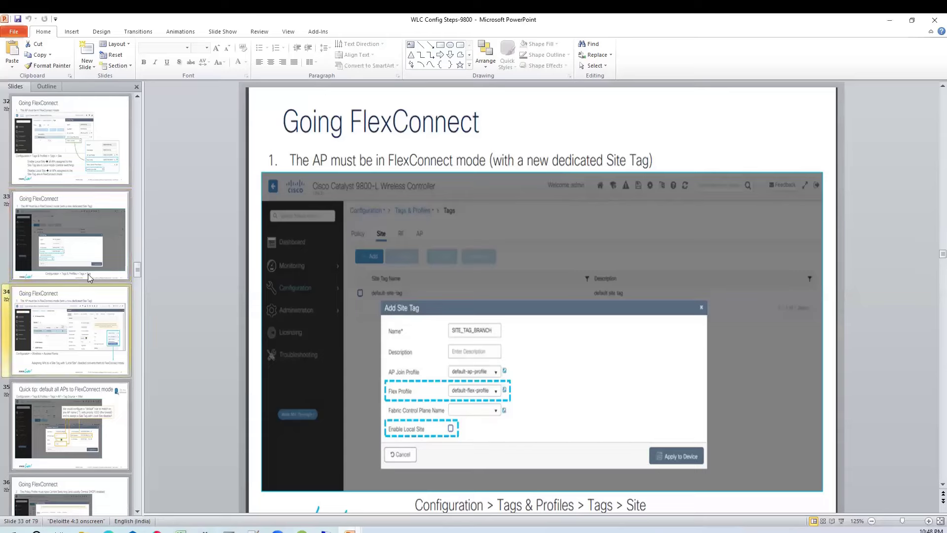
left_click(111, 257)
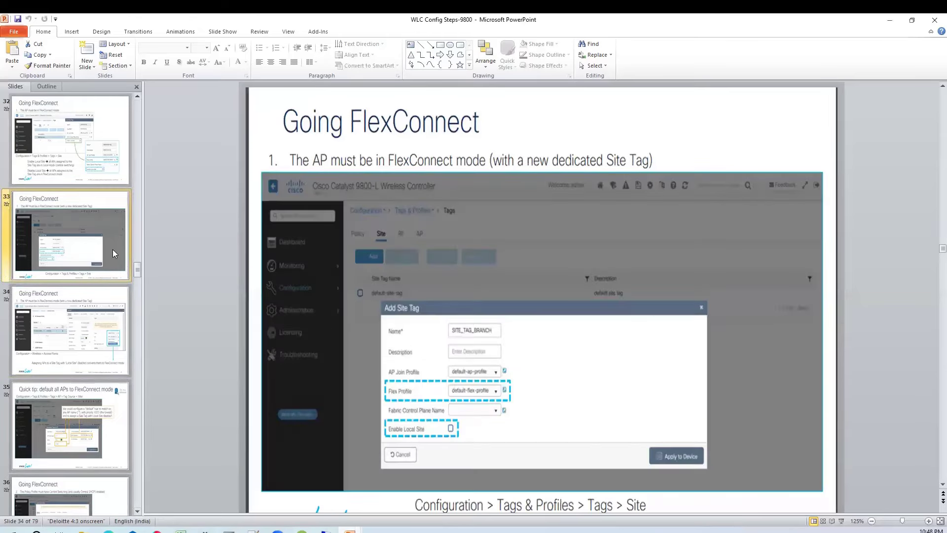
key("Down")
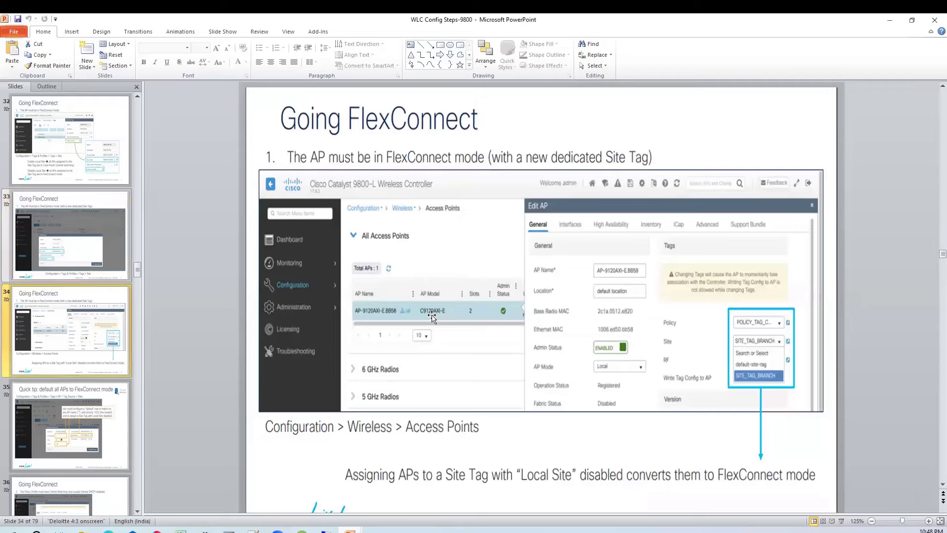
key("Down")
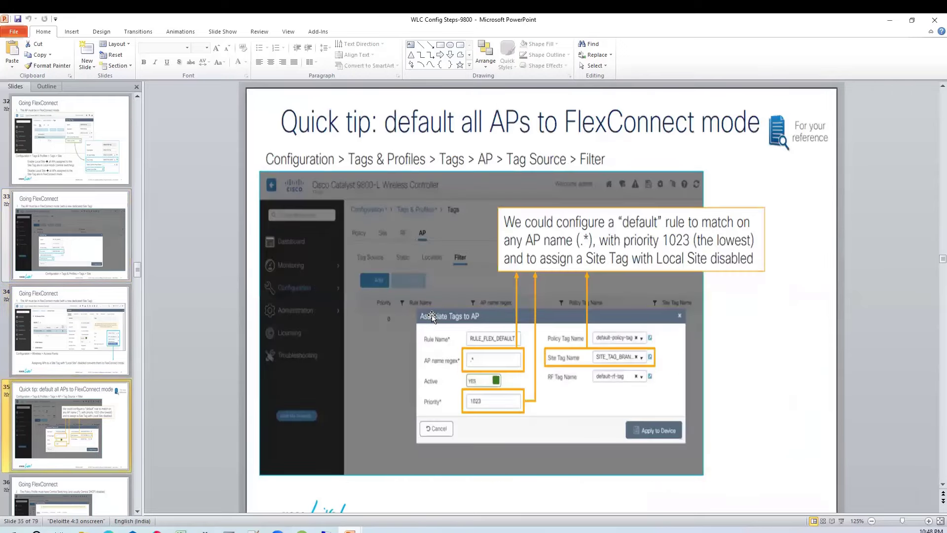
Read the FlexConnect slides from Central Switching disabled through locally switched VLAN IDs and names to the Flex Profile VLAN slide
key("Down")
key("Up")
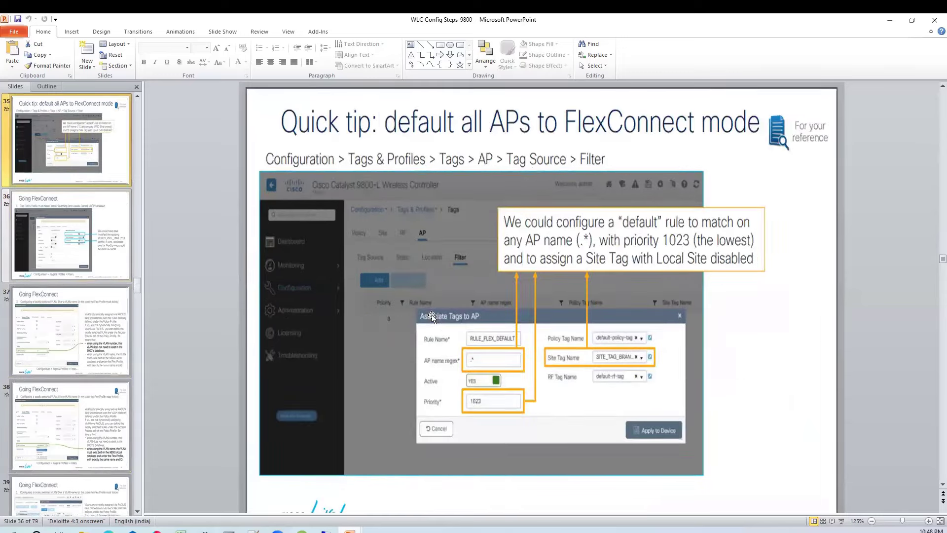
key("Down")
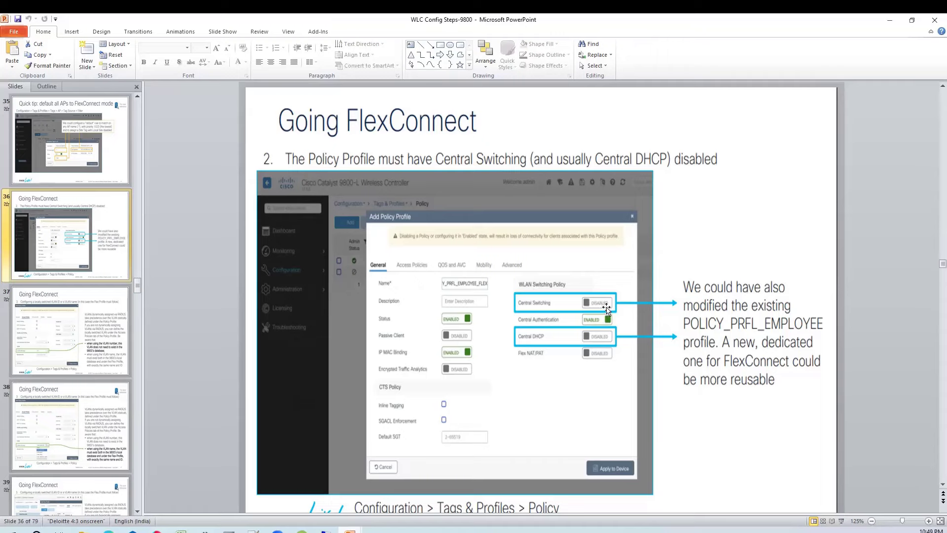
left_click(130, 321)
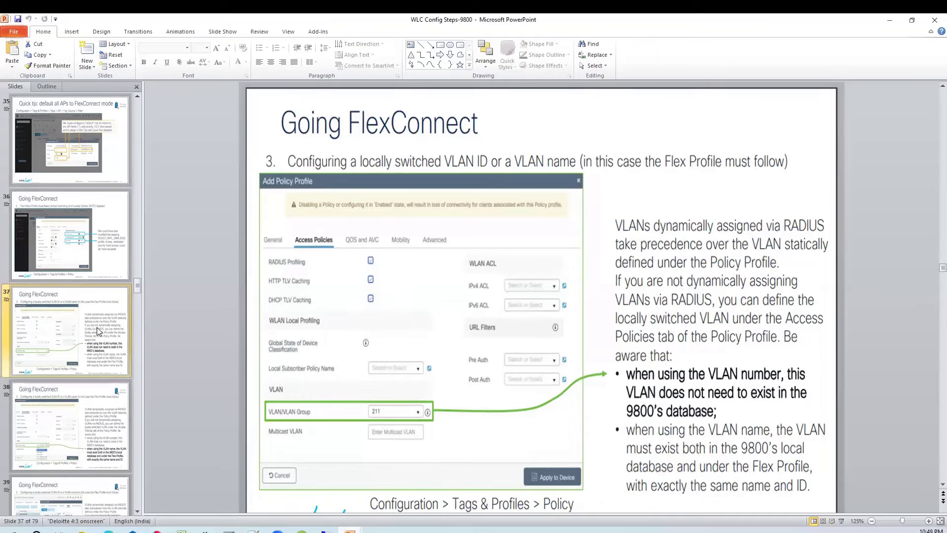
key("Down")
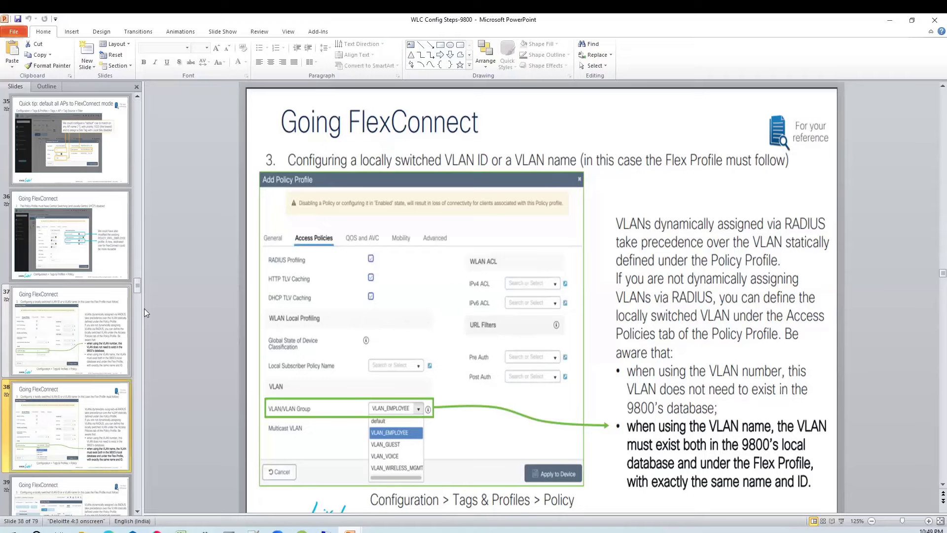
left_click(103, 319)
key("Down")
key("Down")
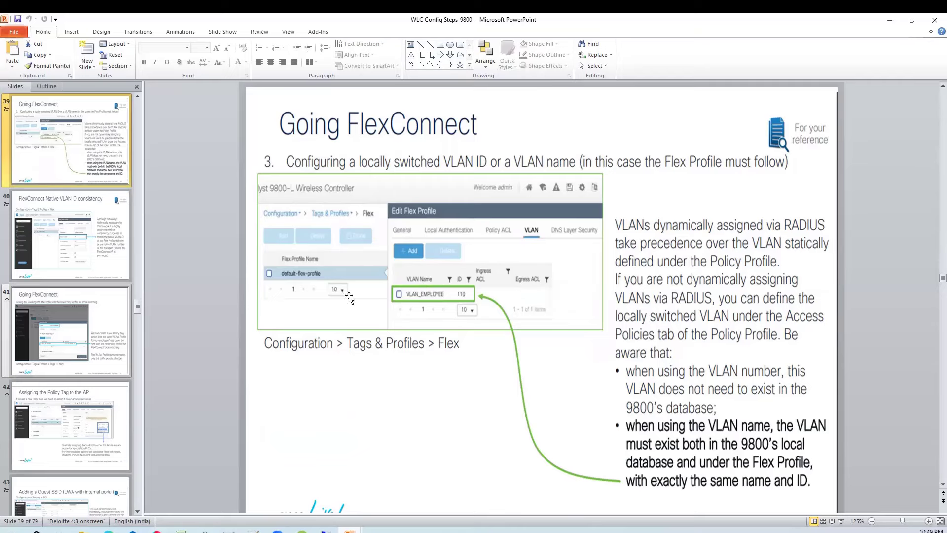
Page from the slide on linking the WLAN Profile with the new Policy Profile through the Guest SSID slides on LWA with internal portal
left_click(85, 316)
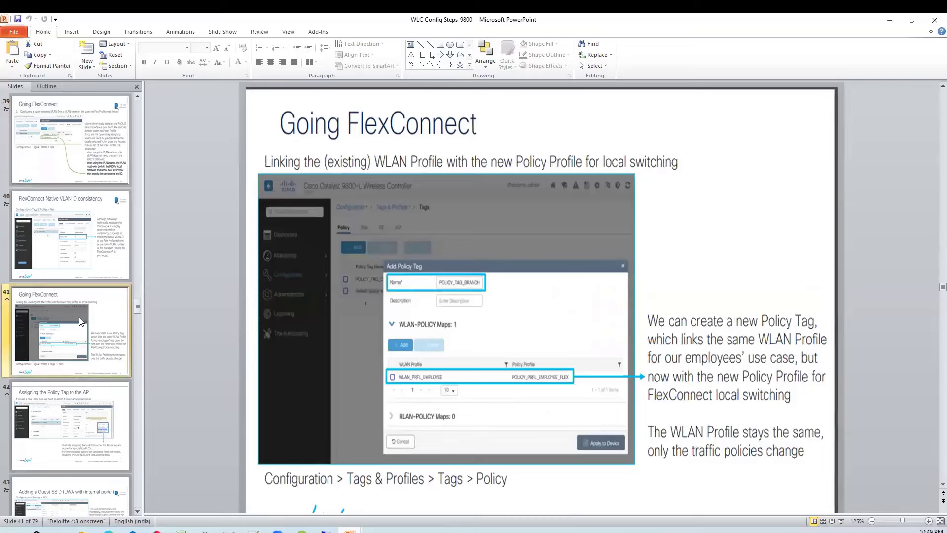
key("Down")
key("Down")
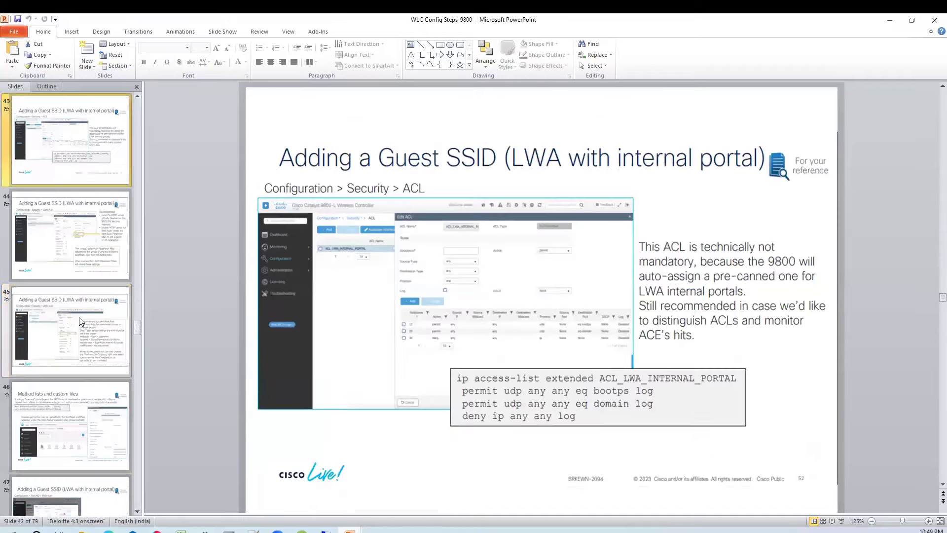
key("Down")
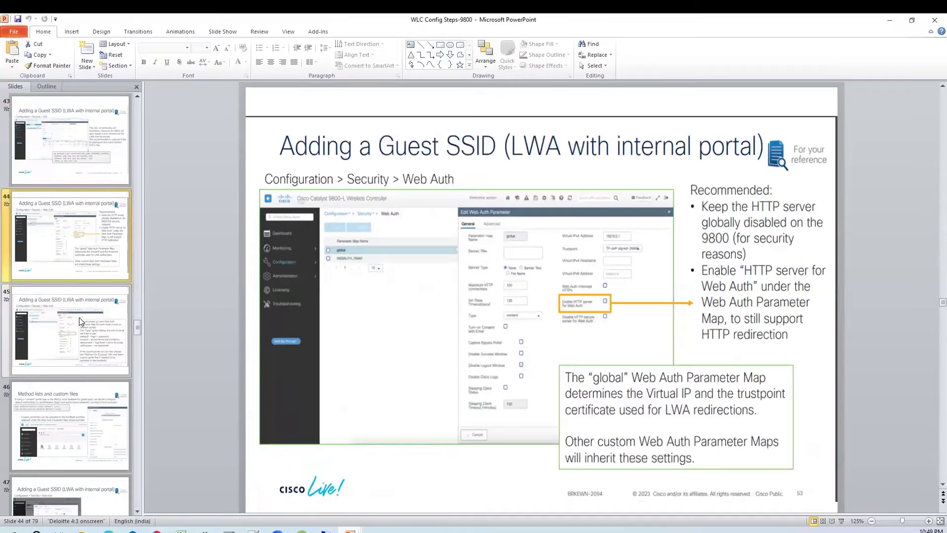
key("Down")
key("Down")
key("Down")
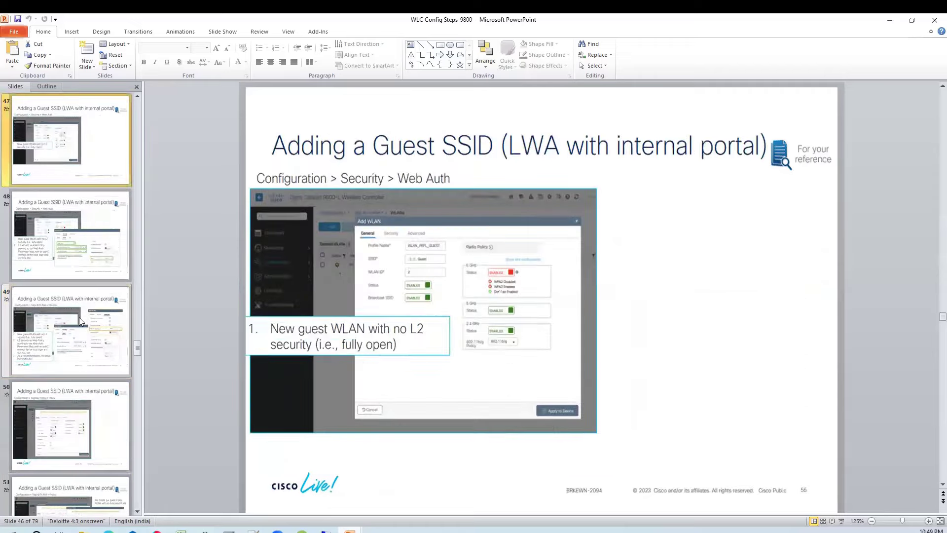
key("Down")
key("Down")
key("Down")
key("Down")
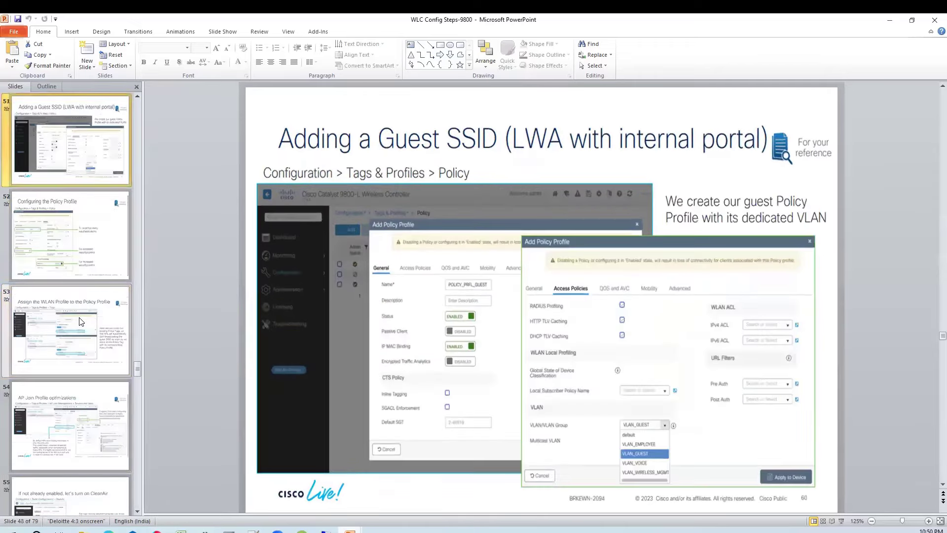
Page through the AP Join Profile, CleanAir and QoS slides to the Troubleshoot Catalyst 9800 Wireless Controllers title slide
key("Down")
key("Down")
key("Down")
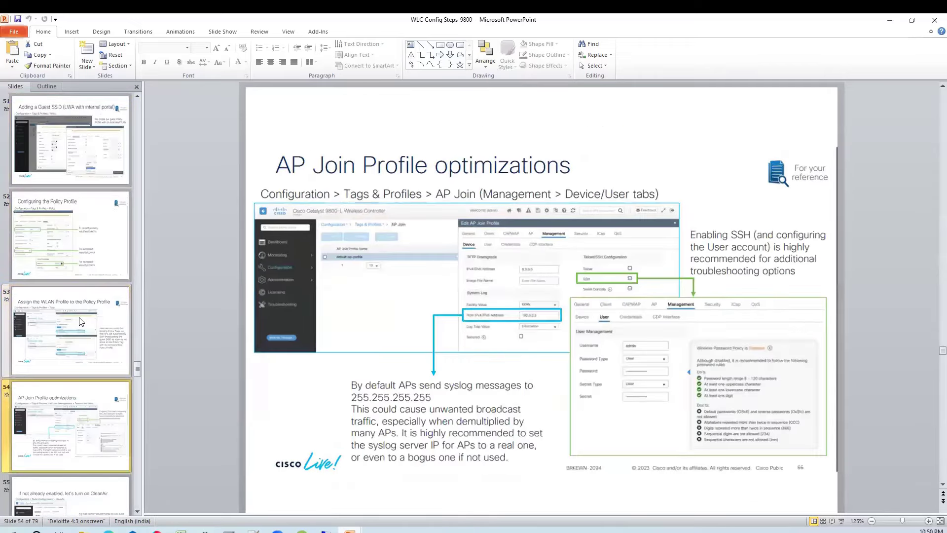
key("Down")
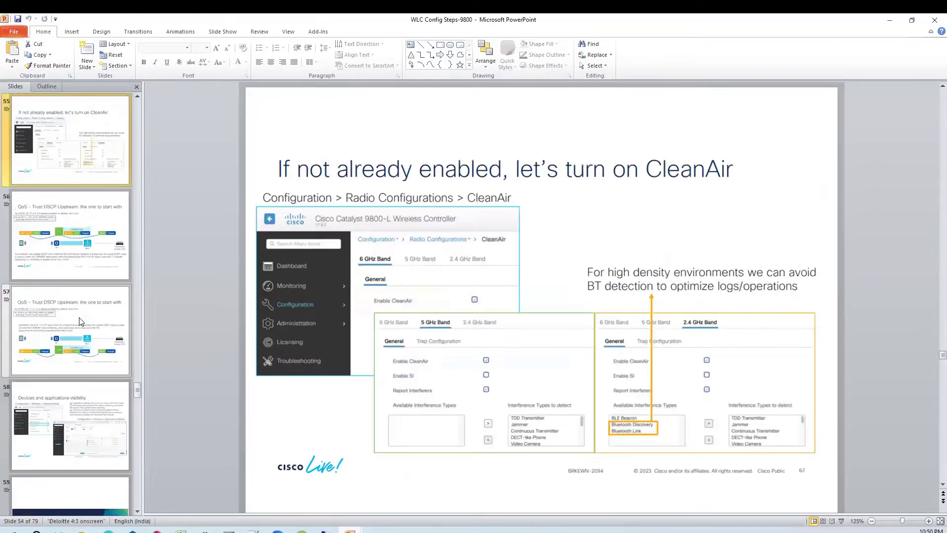
key("Down")
key("Down")
key("Down")
key("Down")
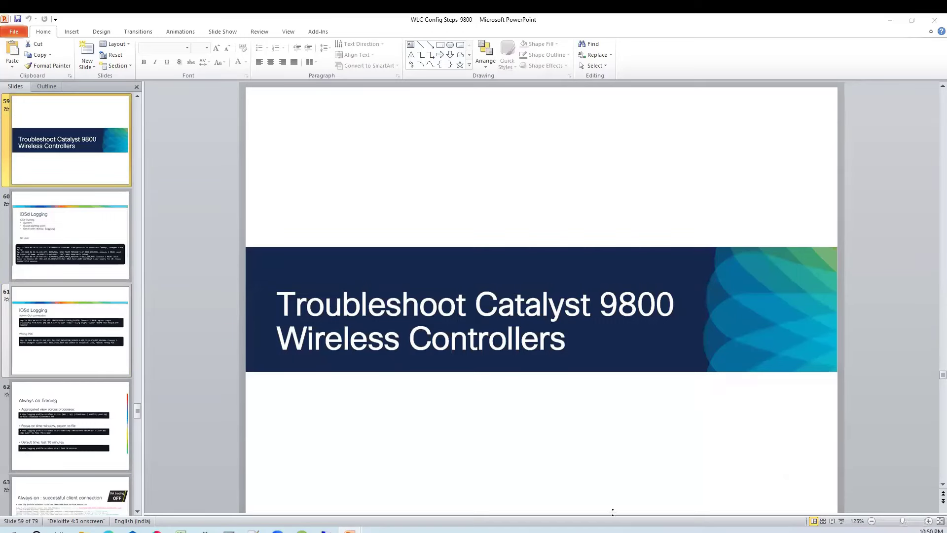
Switch back to the wireless controller's web interface and close the access point's settings without applying changes
left_click(930, 530)
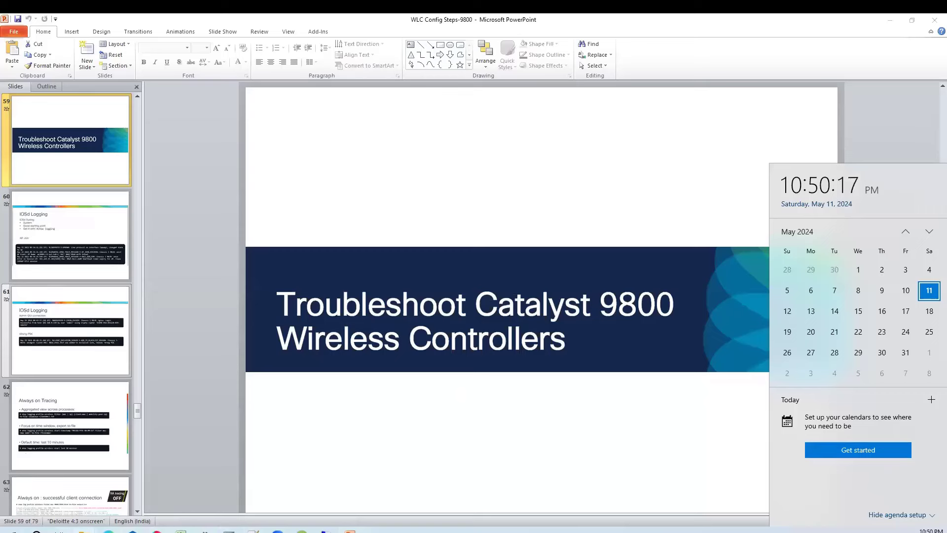
left_click(84, 531)
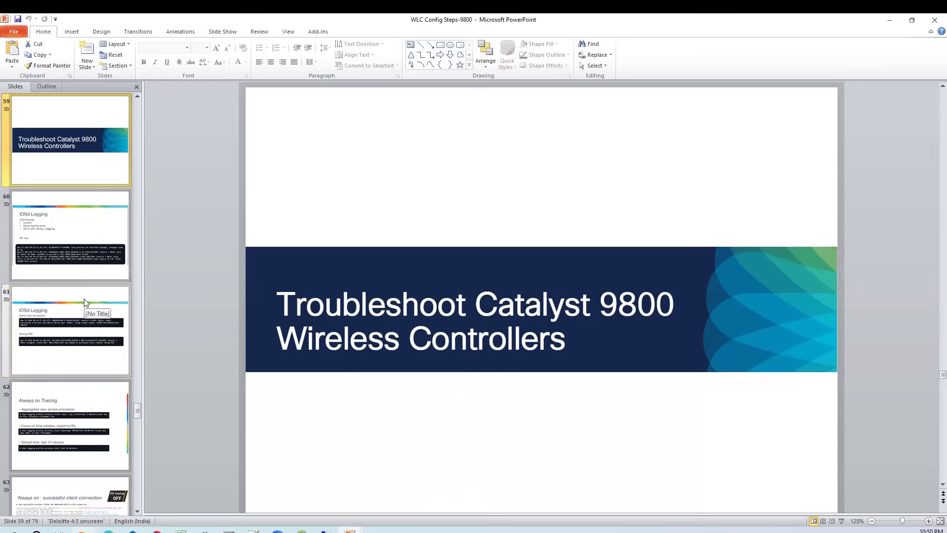
left_click(81, 250)
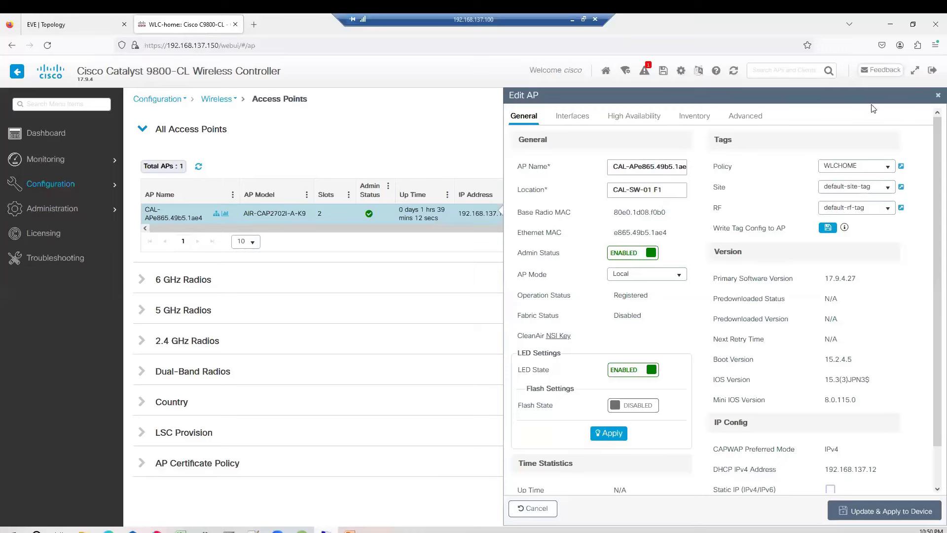
left_click(937, 96)
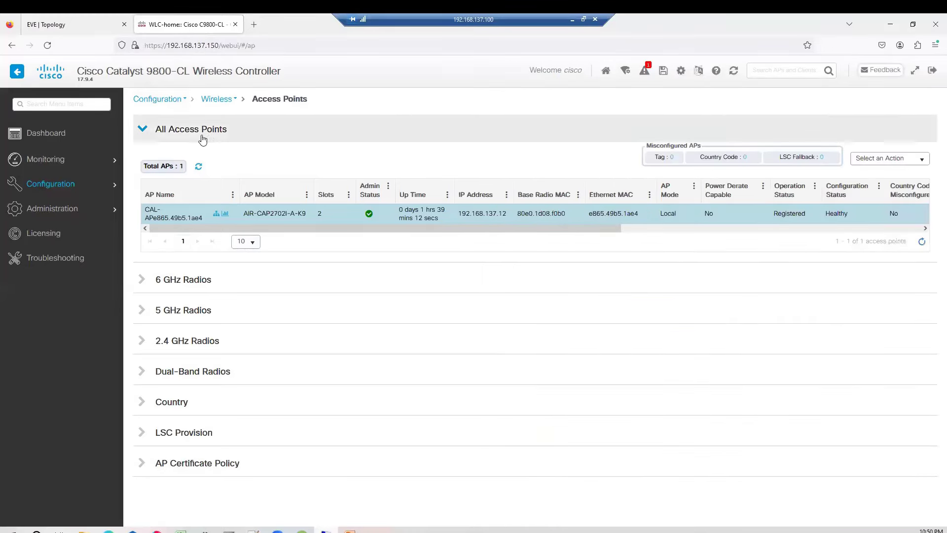
View the controller dashboard and open the Syslog entries under troubleshooting
left_click(63, 134)
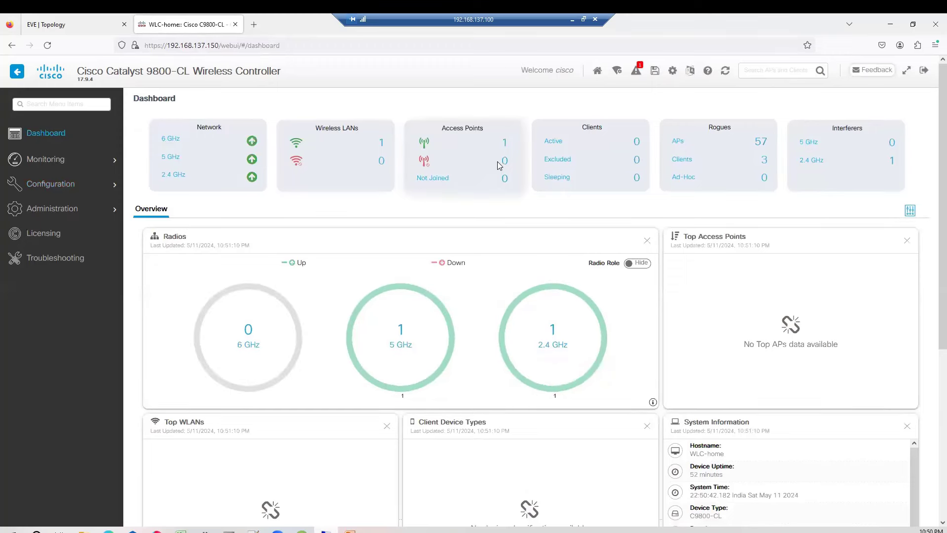
left_click(76, 259)
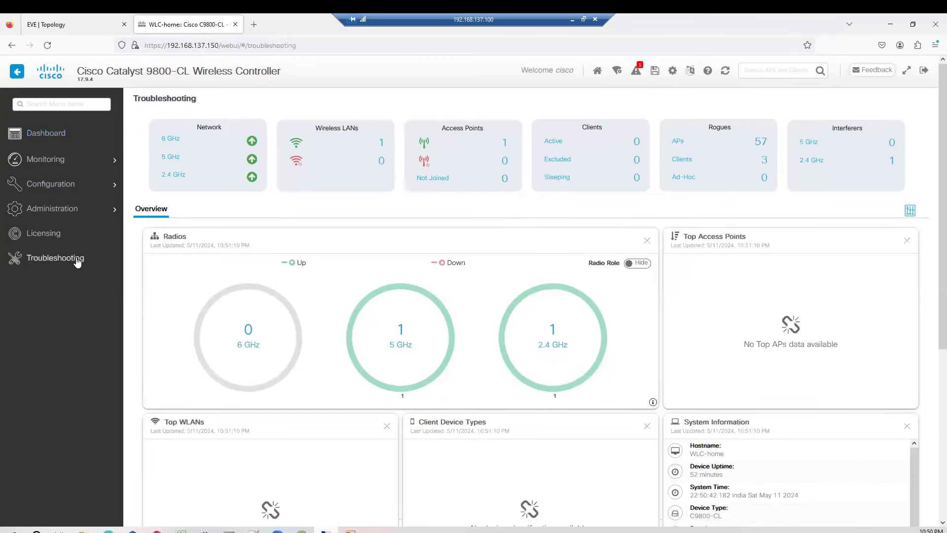
left_click(251, 169)
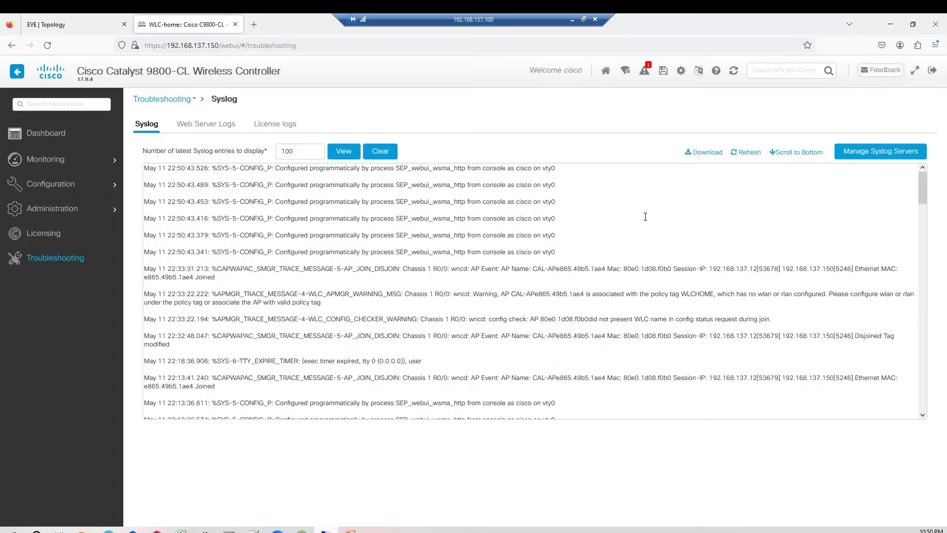
Return to the dashboard and view the wireless AP statistics, including the Join Statistics
left_click(44, 133)
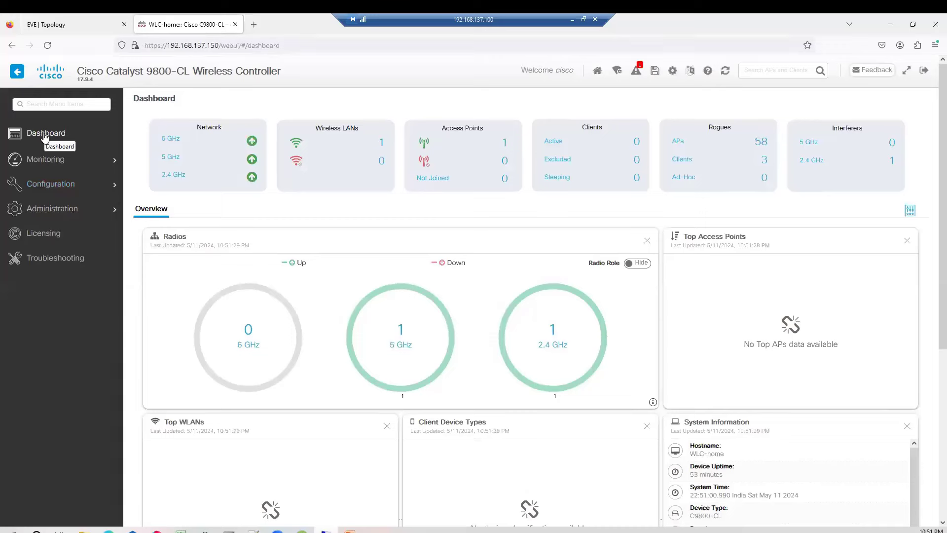
mouse_move(57, 161)
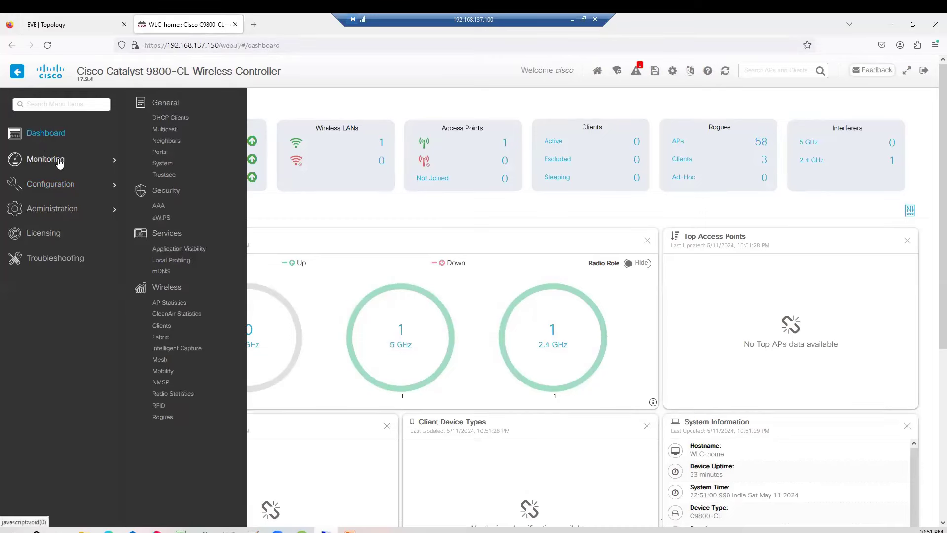
left_click(173, 307)
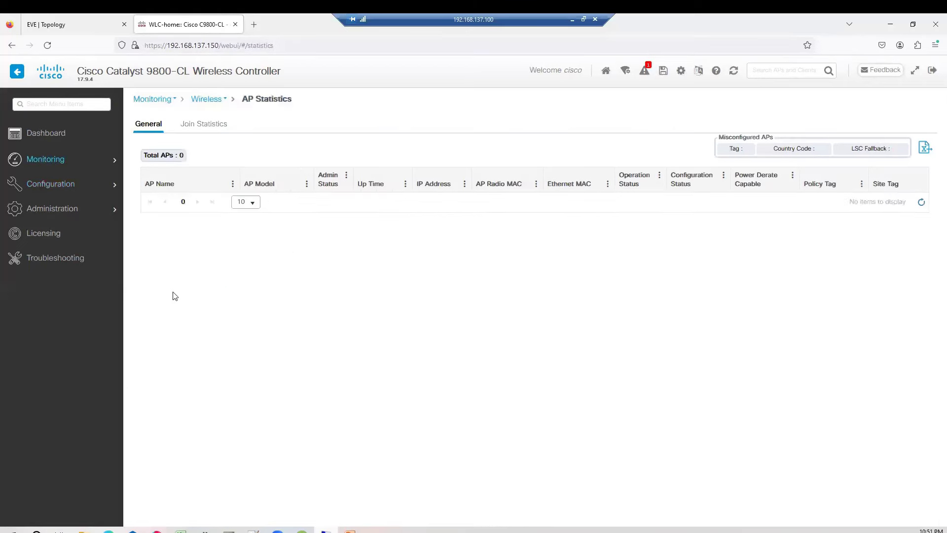
left_click(207, 124)
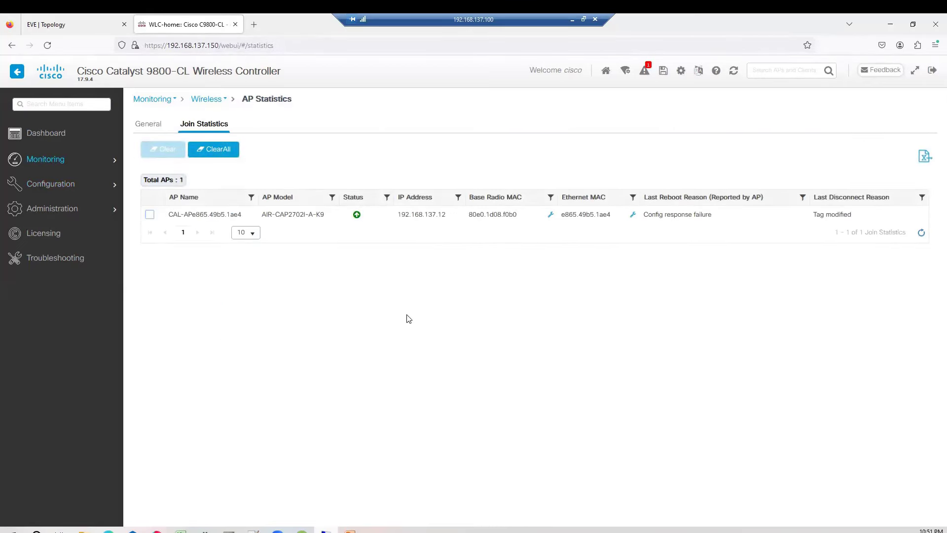
Return to the controller dashboard, switch back to the presentation and read the IOSd Logging slides on AP join, admin GUI connection and wrong PSK
left_click(50, 142)
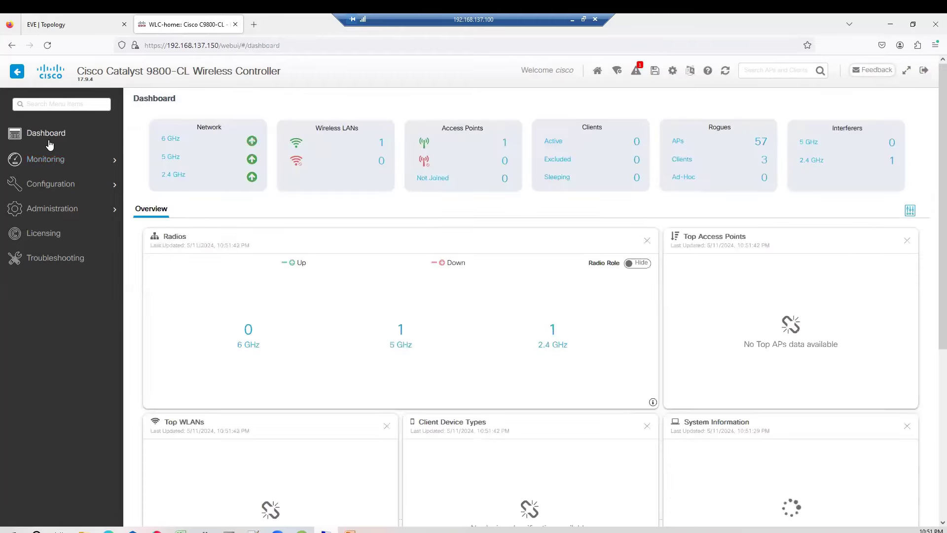
left_click(573, 21)
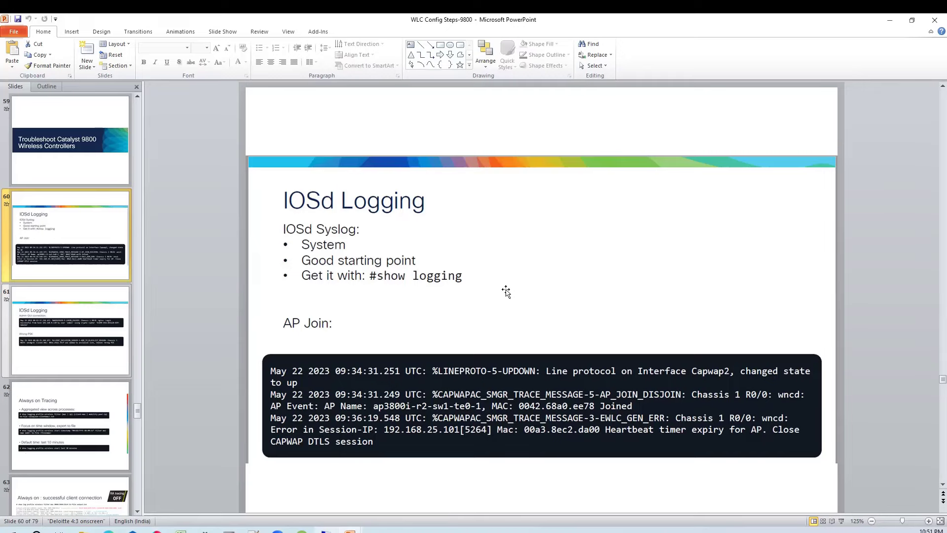
left_click(106, 325)
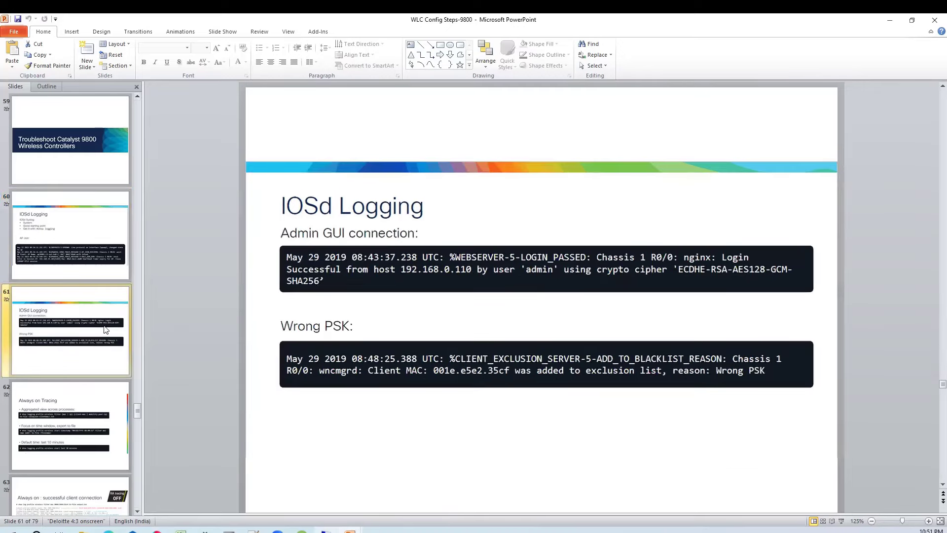